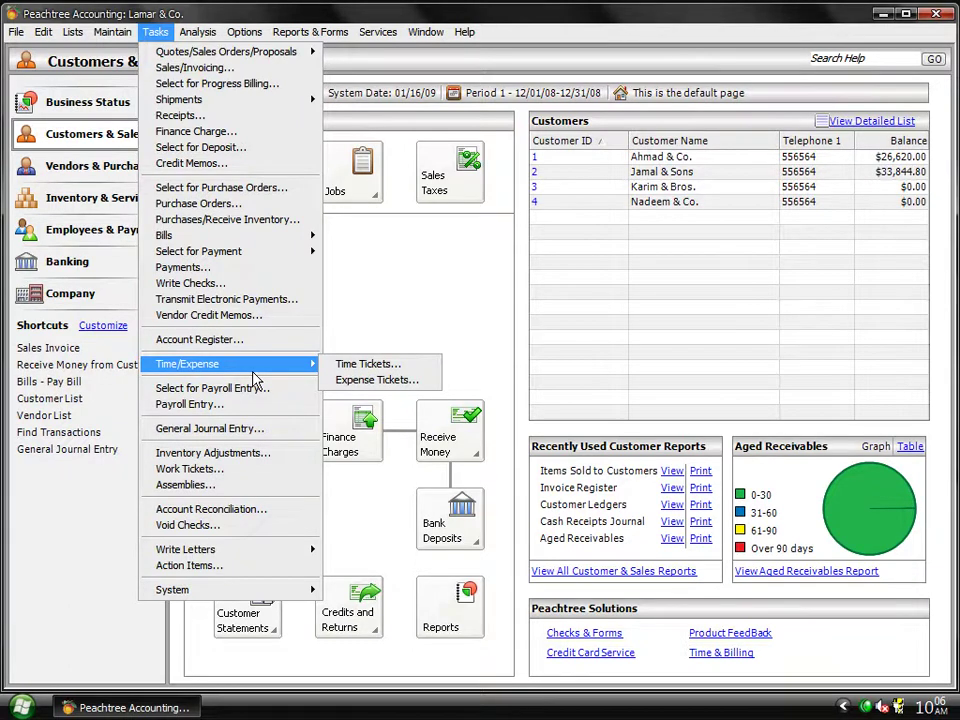
{"action": "key", "text": "Right"}
{"action": "key", "text": "Left"}
{"action": "key", "text": "Down"}
{"action": "key", "text": "Down"}
{"action": "key", "text": "Down"}
{"action": "key", "text": "Down"}
{"action": "key", "text": "Down"}
{"action": "key", "text": "Down"}
{"action": "key", "text": "Down"}
{"action": "key", "text": "Down"}
{"action": "key", "text": "Down"}
{"action": "key", "text": "Down"}
{"action": "key", "text": "Down"}
{"action": "key", "text": "Down"}
{"action": "key", "text": "Down"}
{"action": "key", "text": "Down"}
{"action": "key", "text": "Down"}
{"action": "key", "text": "Down"}
{"action": "key", "text": "Down"}
{"action": "key", "text": "Down"}
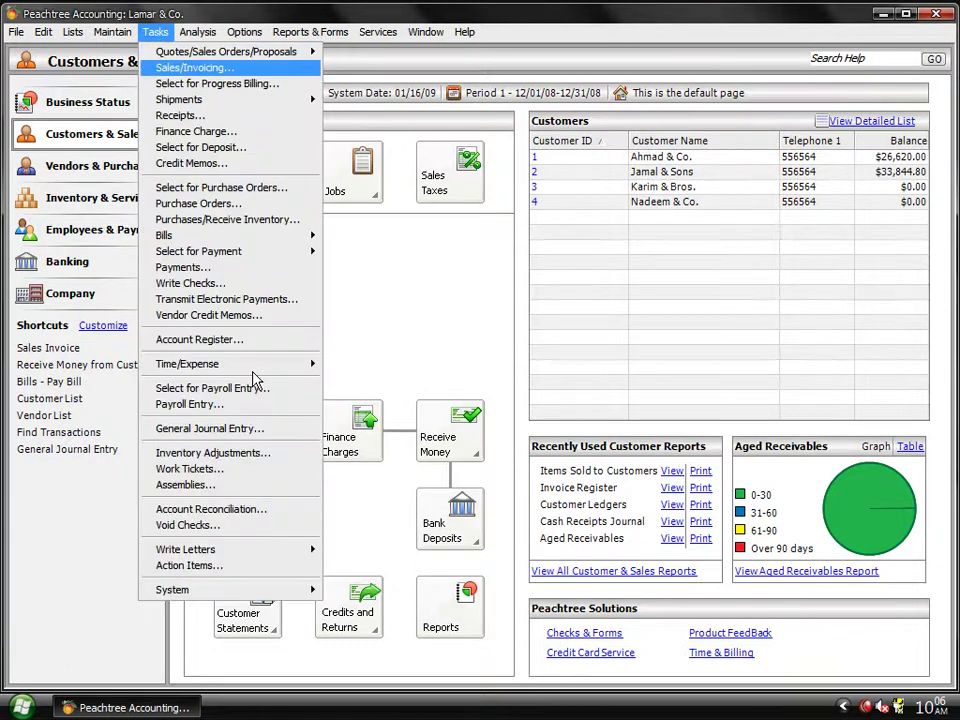
{"action": "key", "text": "Right"}
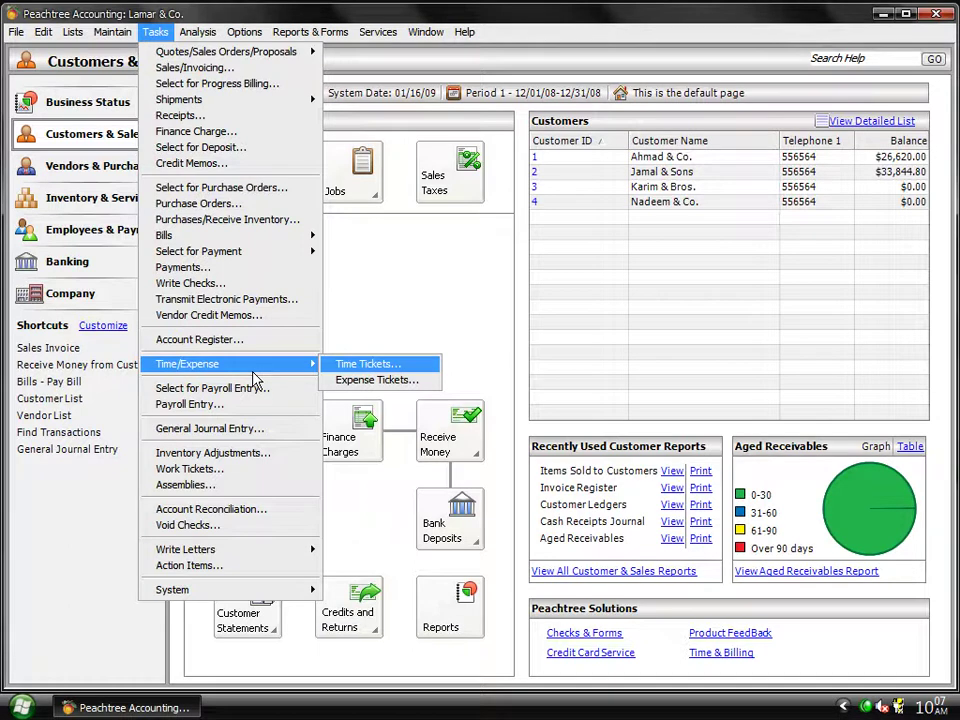
{"action": "key", "text": "Down"}
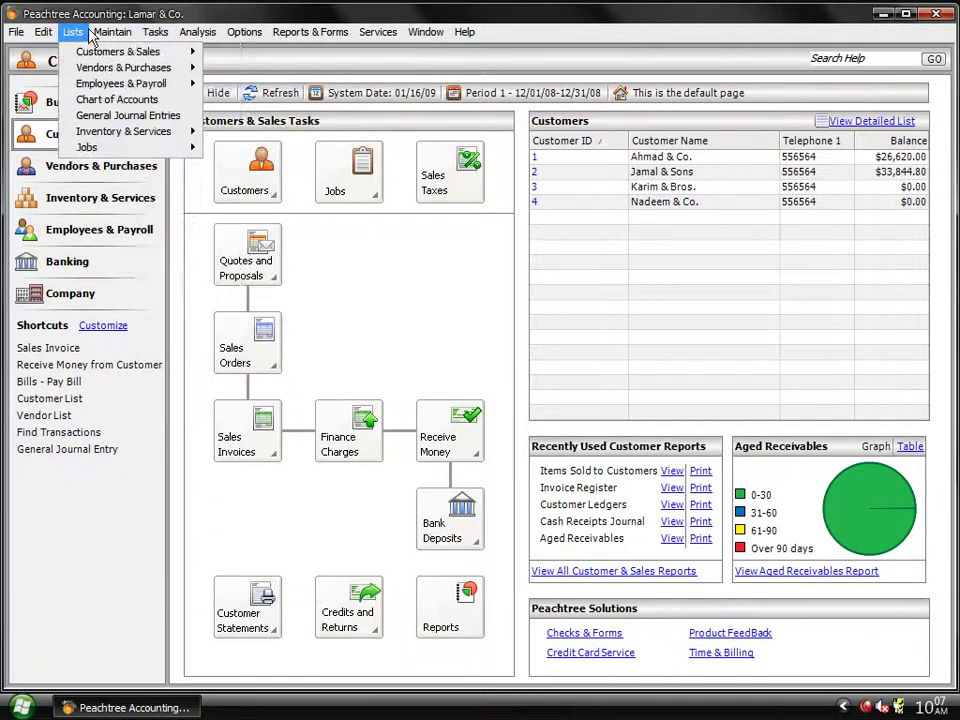
- Open the inventory item 1-01, Visit To Site, and review its description, billing rate and stocking unit of measure
{"action": "mouse_move", "coordinate": [100, 28]}
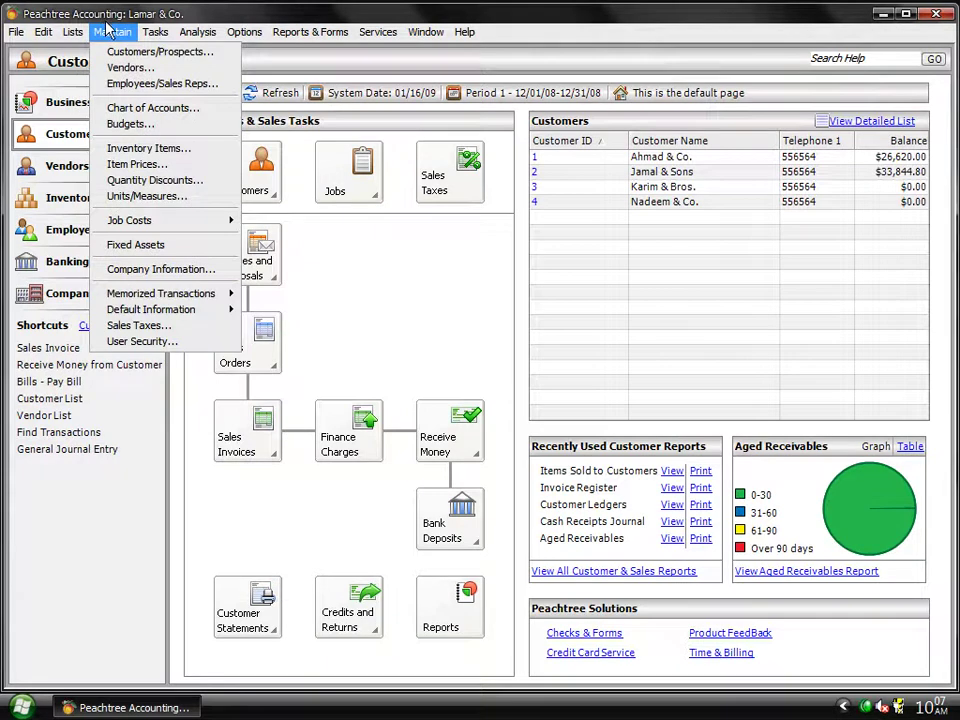
{"action": "left_click", "coordinate": [140, 152]}
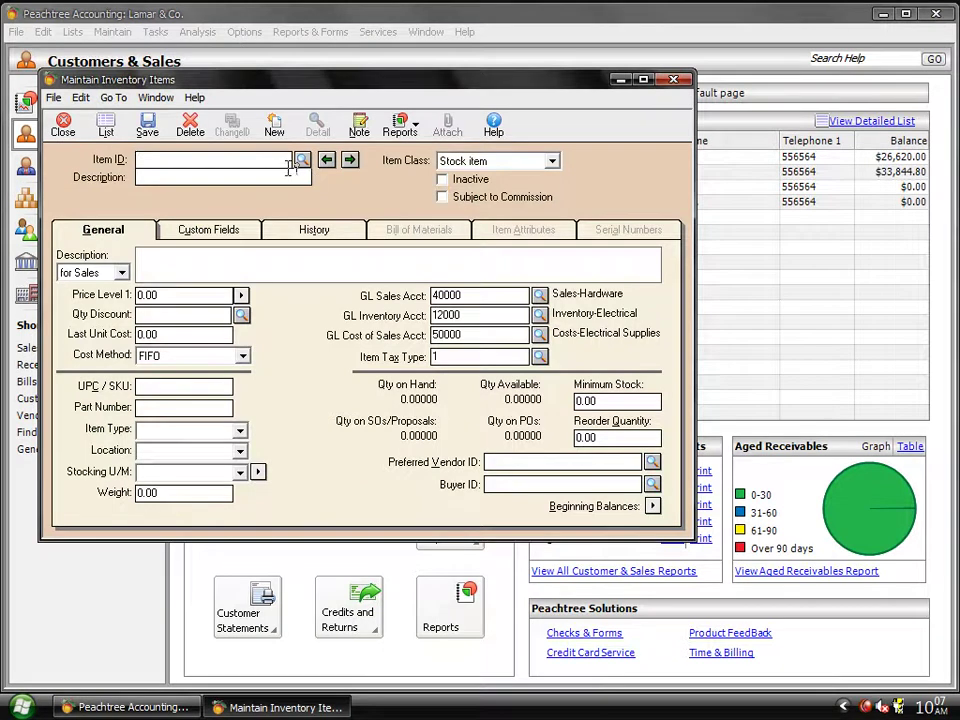
{"action": "left_click", "coordinate": [301, 161]}
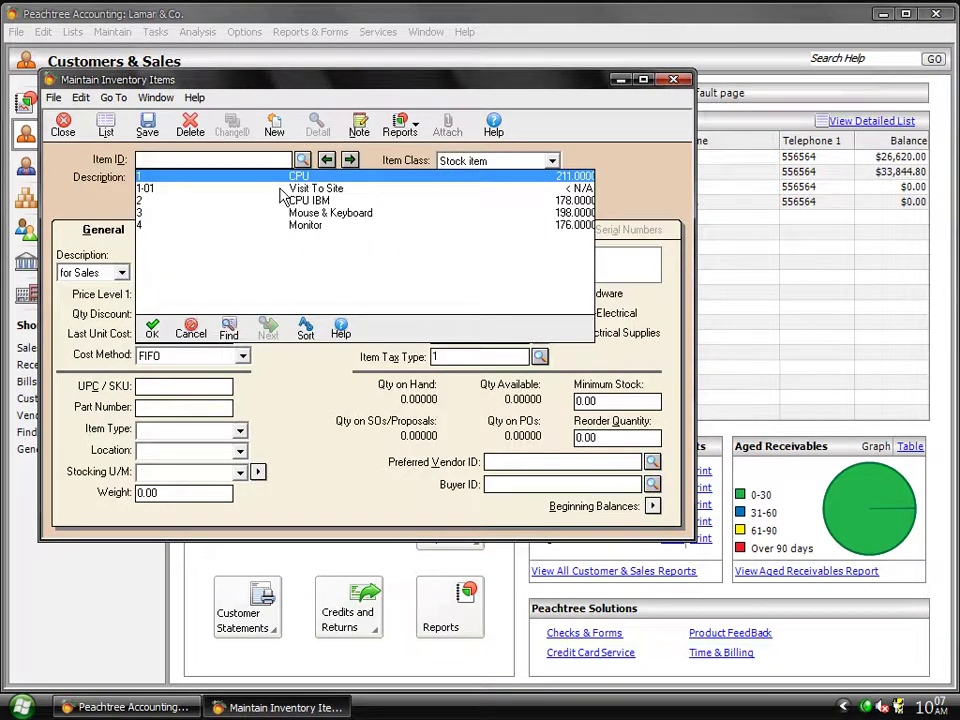
{"action": "double_click", "coordinate": [283, 189]}
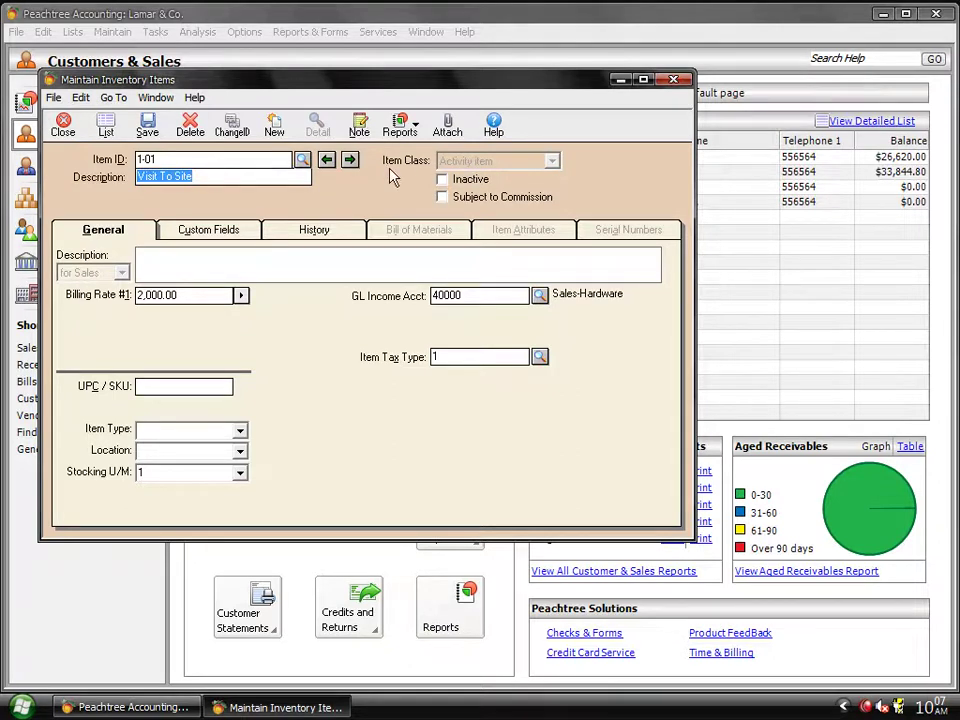
{"action": "left_click", "coordinate": [236, 175]}
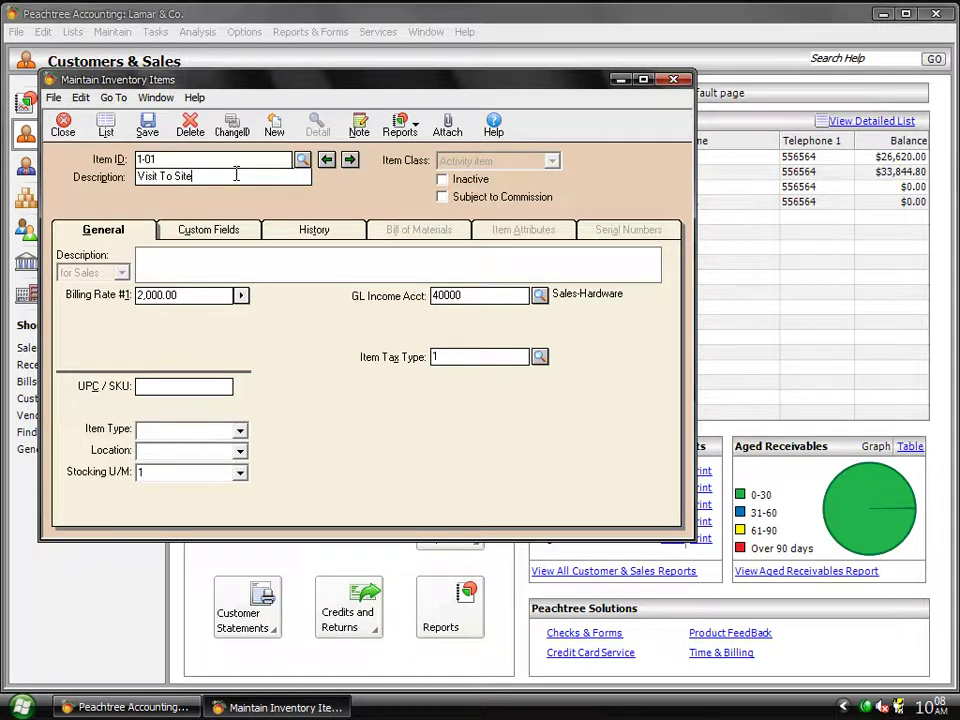
{"action": "left_click_drag", "start_coordinate": [217, 175], "coordinate": [58, 180]}
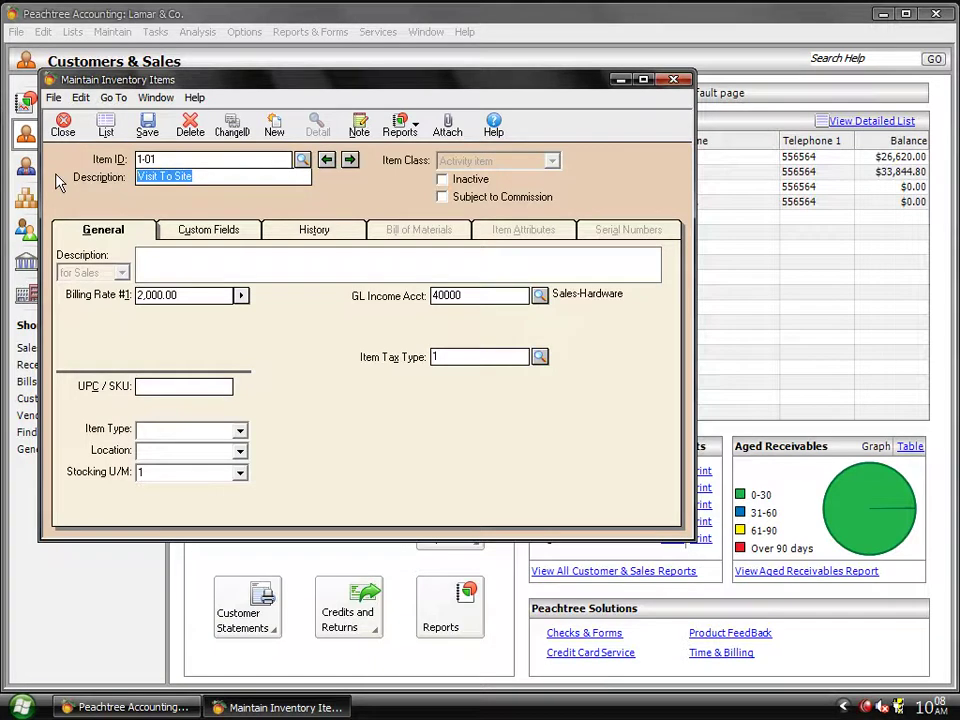
{"action": "left_click_drag", "start_coordinate": [190, 295], "coordinate": [60, 301]}
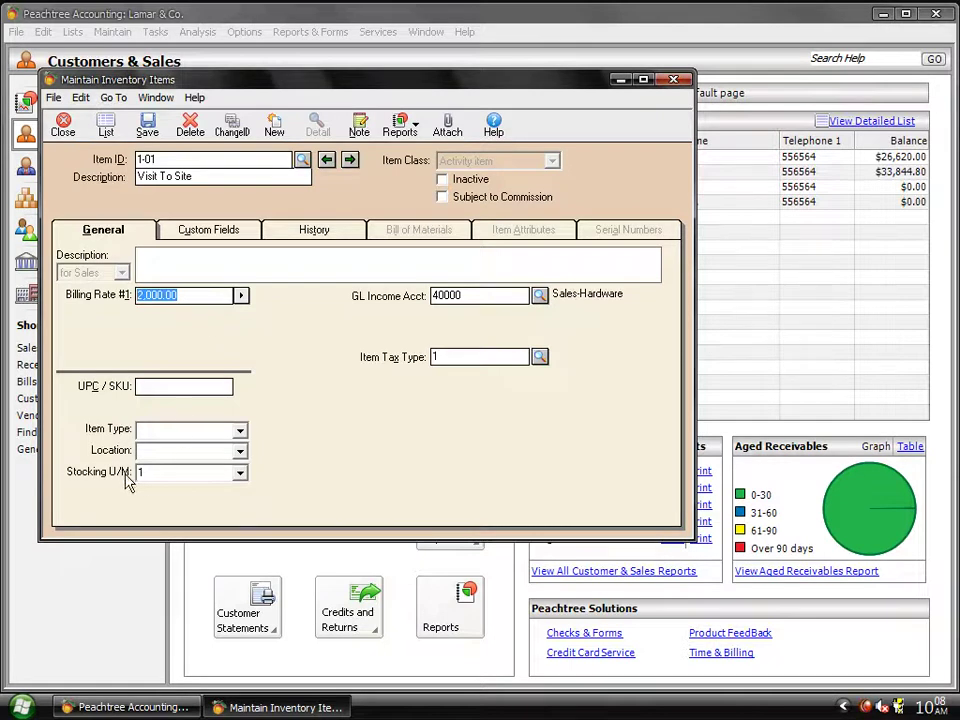
{"action": "left_click", "coordinate": [181, 473]}
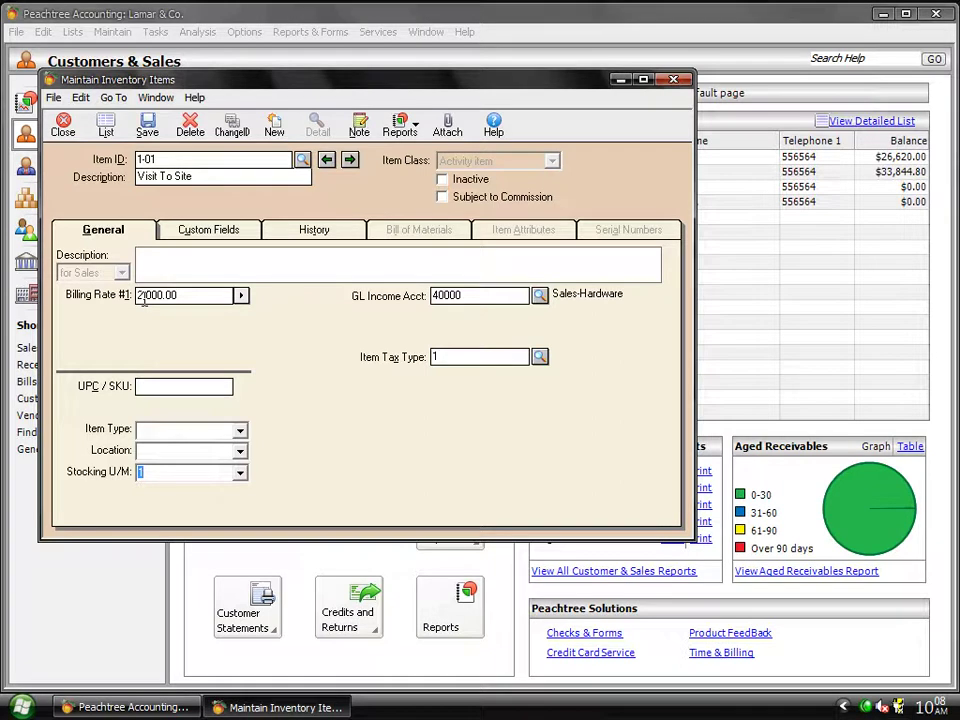
- Set the Visit To Site item's type to activity, then close the item record, saving the changes
{"action": "left_click", "coordinate": [176, 428]}
{"action": "type", "text": "activity"}
{"action": "left_click", "coordinate": [176, 451]}
{"action": "left_click", "coordinate": [539, 297]}
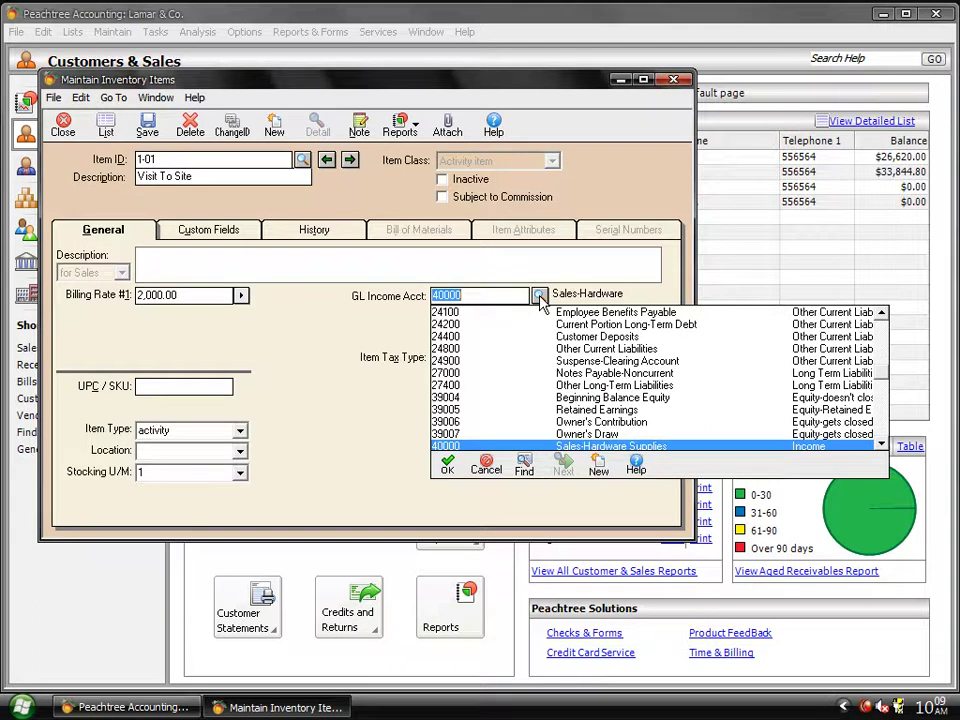
{"action": "left_click", "coordinate": [540, 300]}
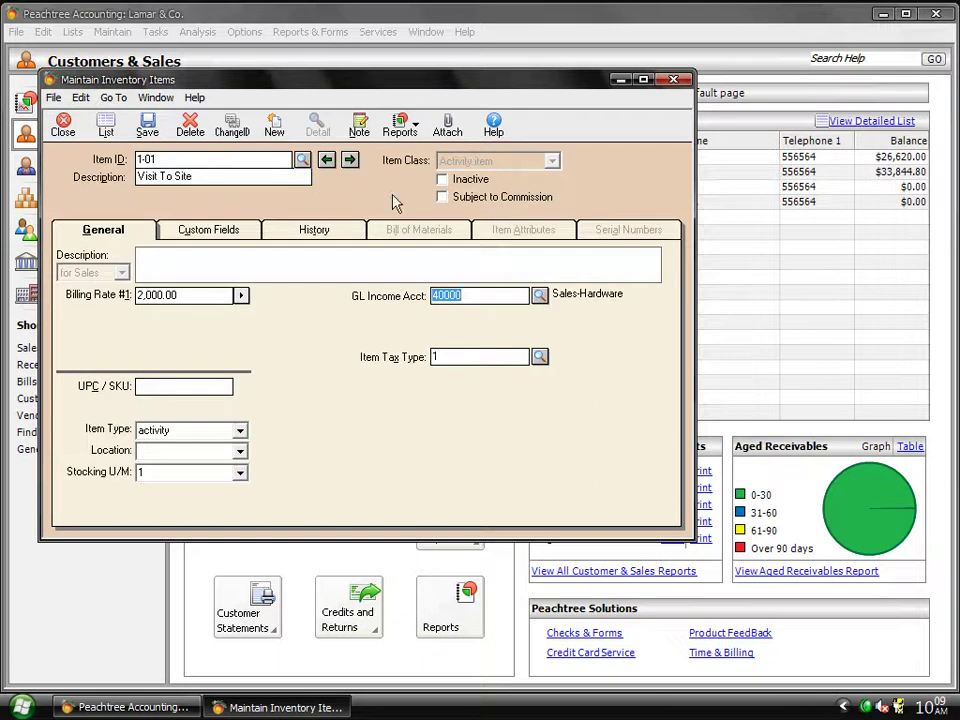
{"action": "left_click", "coordinate": [63, 127]}
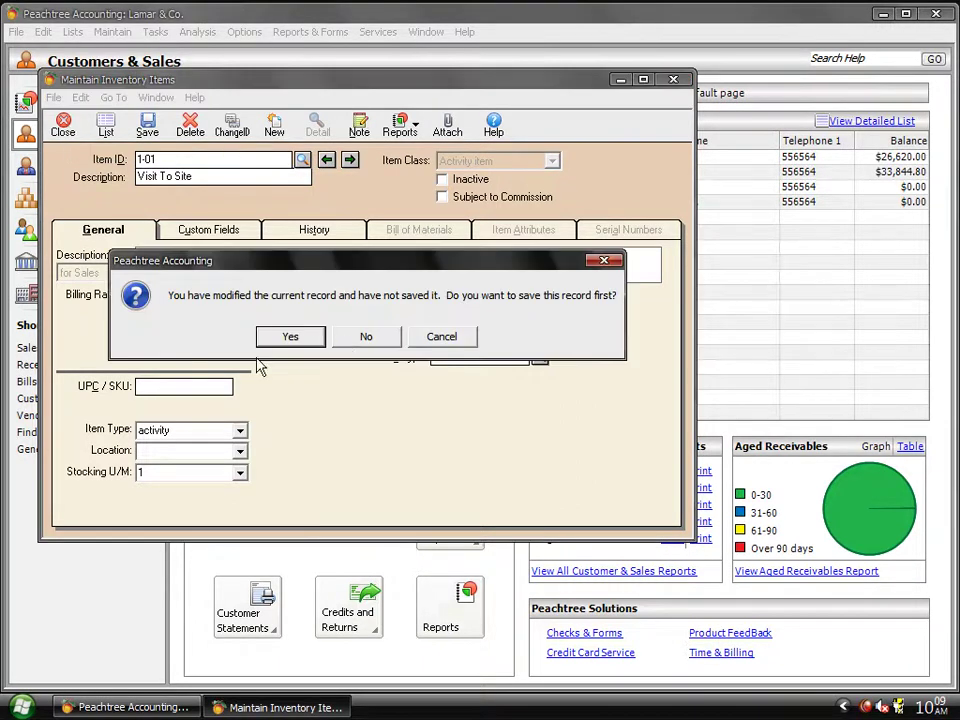
{"action": "left_click", "coordinate": [284, 342]}
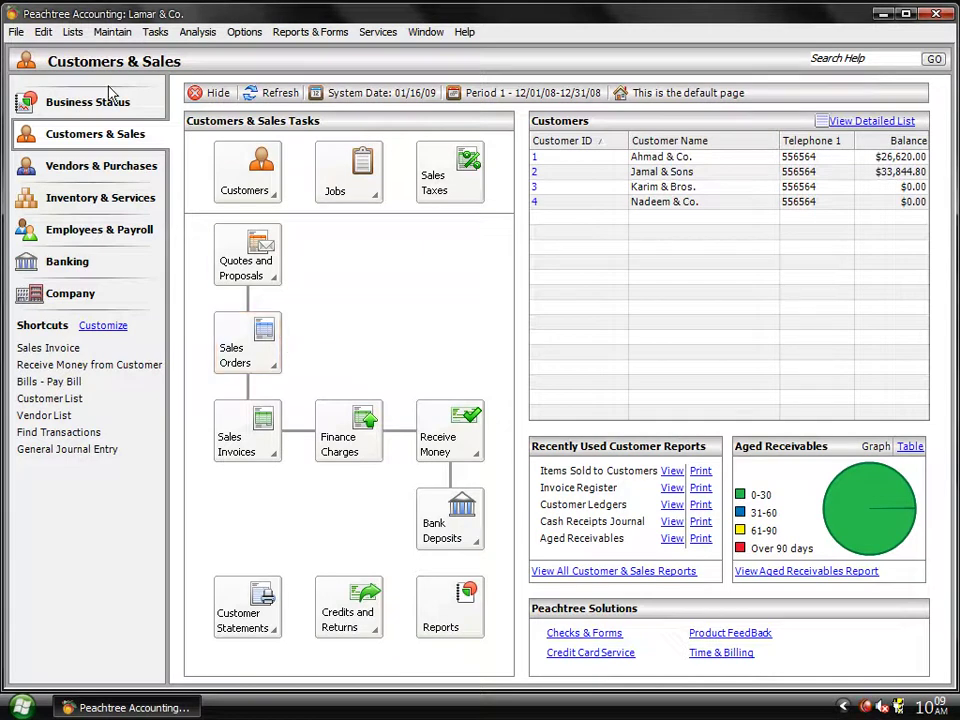
- Open the time tickets and show the daily ticket form after comparing it with the weekly view
{"action": "left_click", "coordinate": [155, 31]}
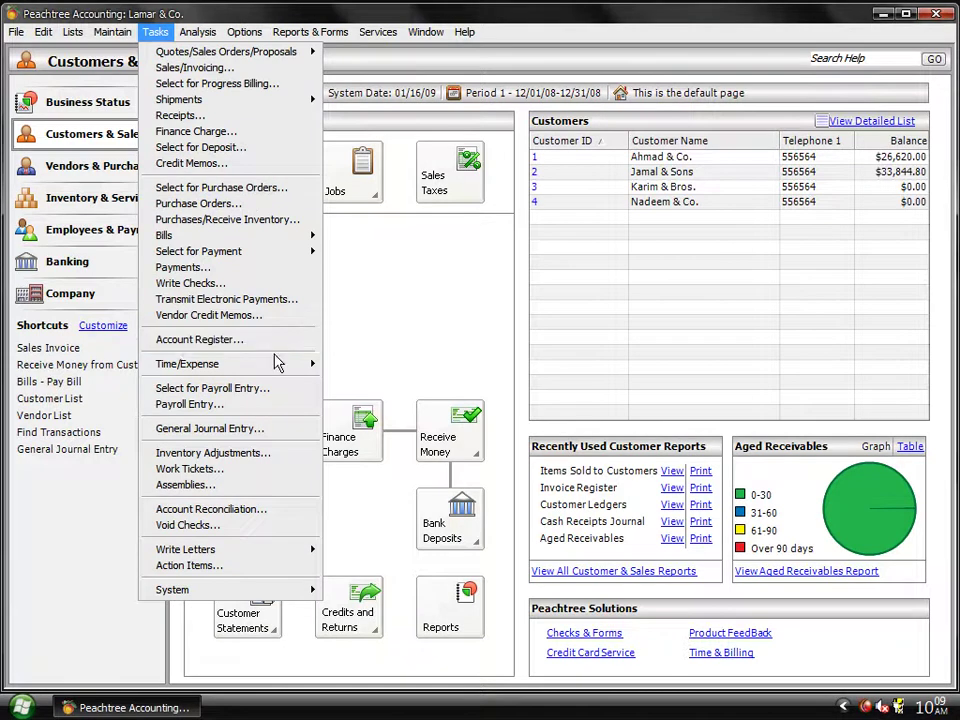
{"action": "mouse_move", "coordinate": [278, 367]}
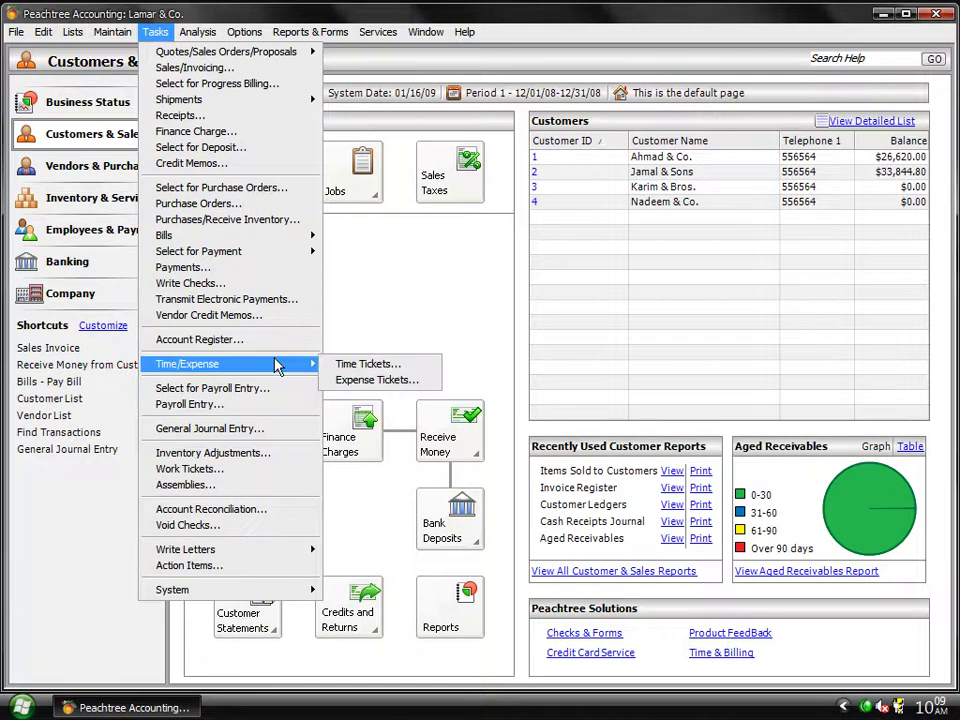
{"action": "left_click", "coordinate": [342, 365]}
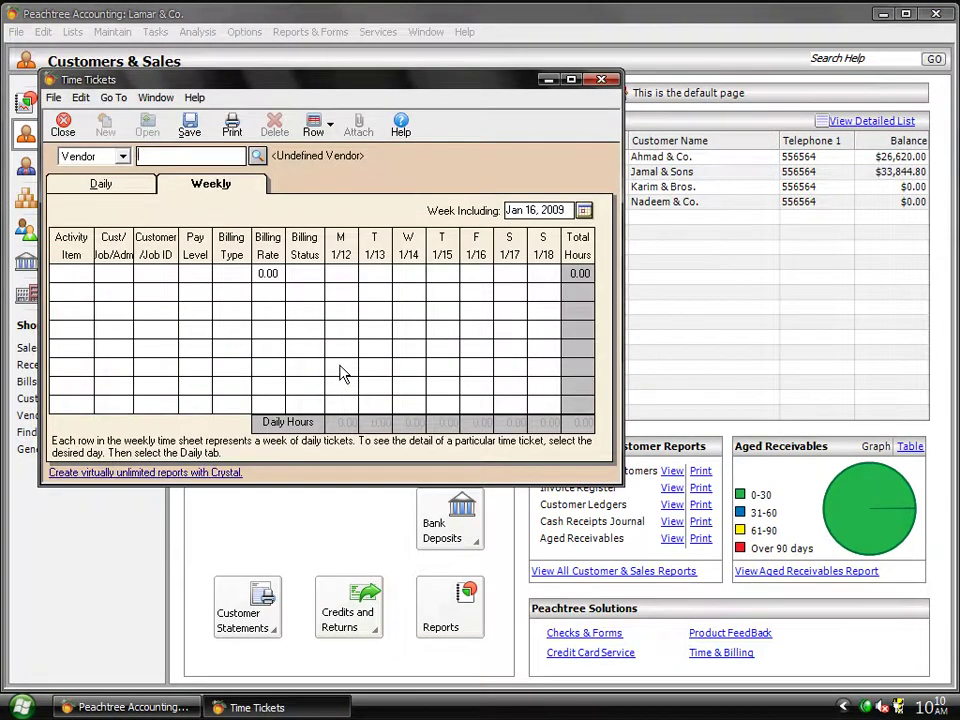
{"action": "left_click", "coordinate": [100, 185]}
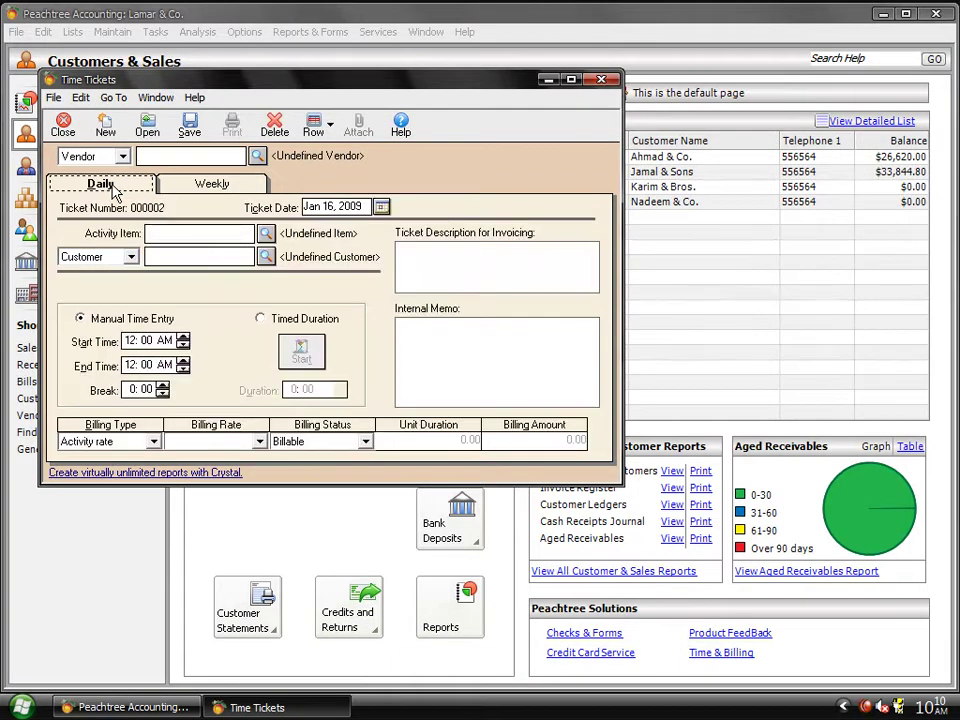
{"action": "left_click", "coordinate": [178, 187]}
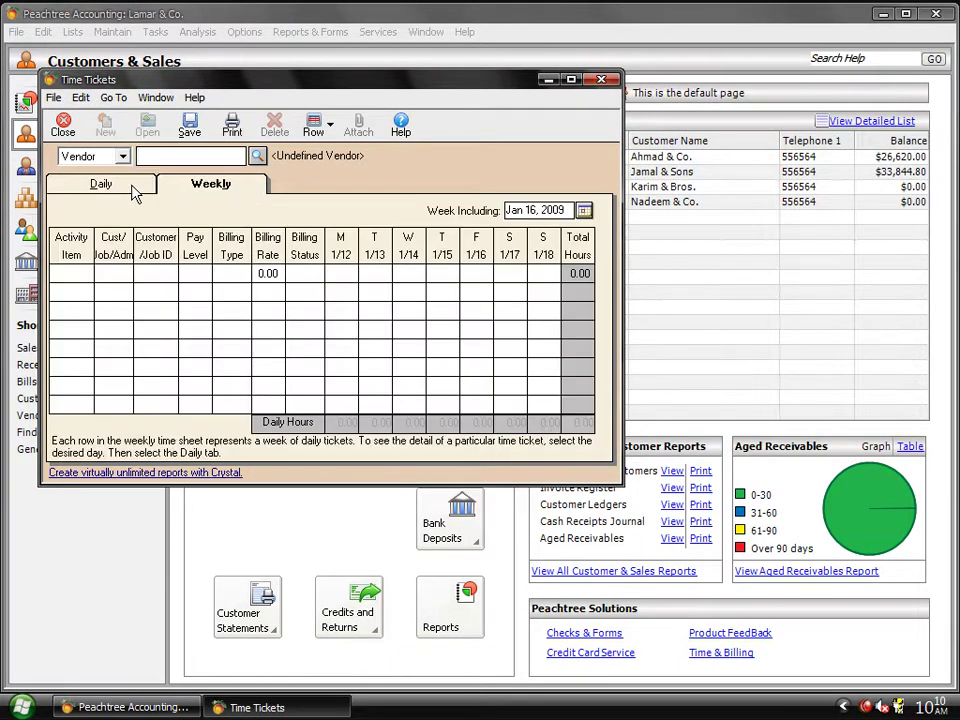
{"action": "left_click", "coordinate": [130, 192]}
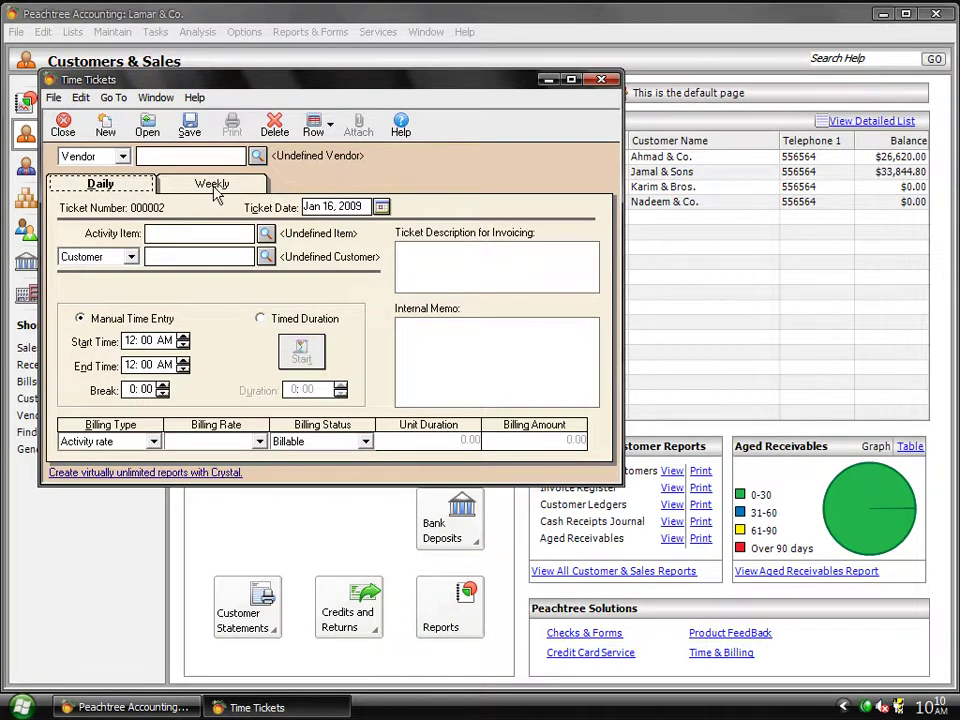
{"action": "left_click", "coordinate": [123, 157]}
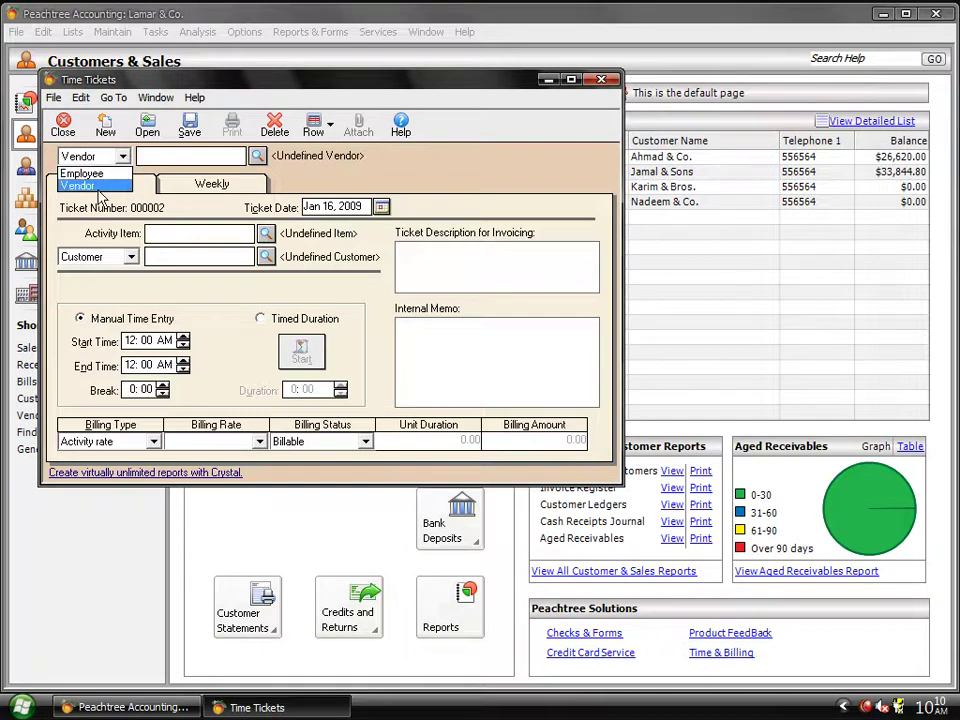
{"action": "left_click", "coordinate": [99, 176]}
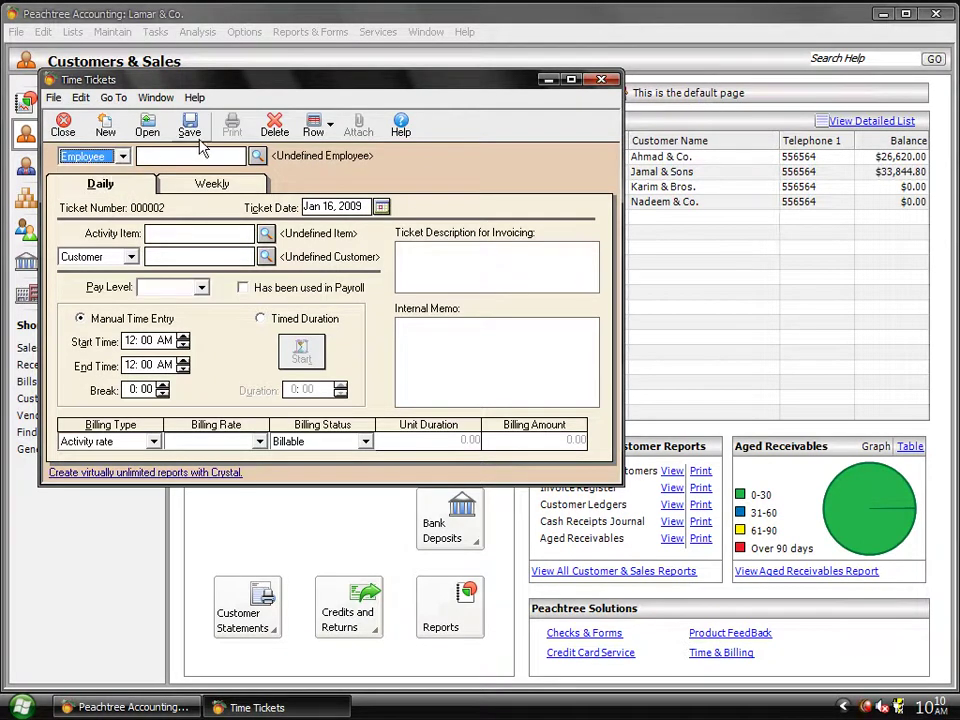
{"action": "left_click", "coordinate": [257, 157]}
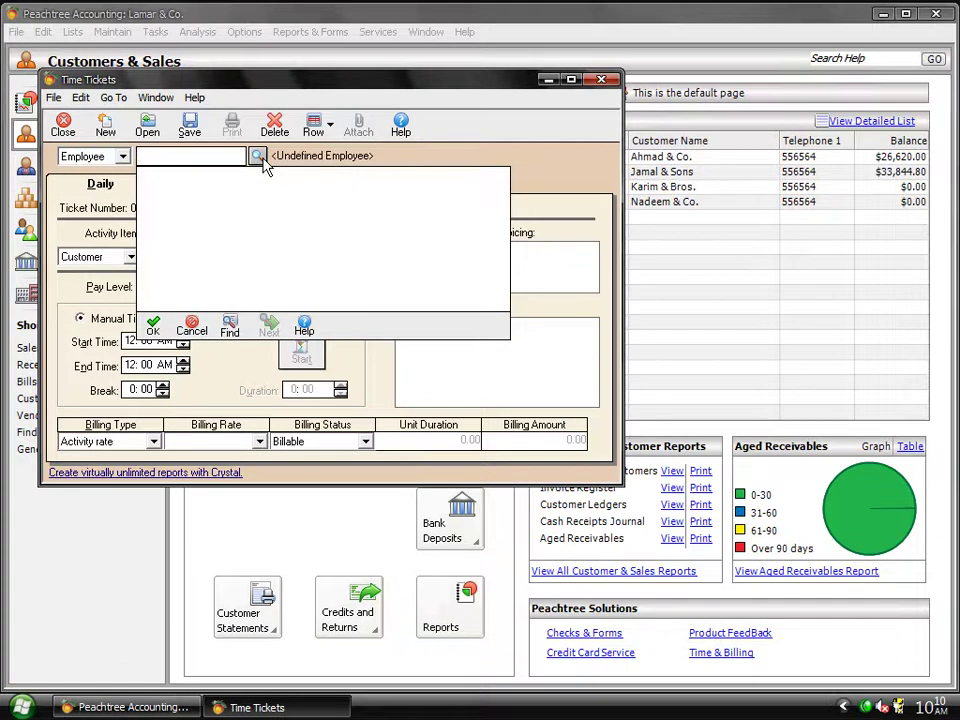
{"action": "left_click", "coordinate": [257, 157]}
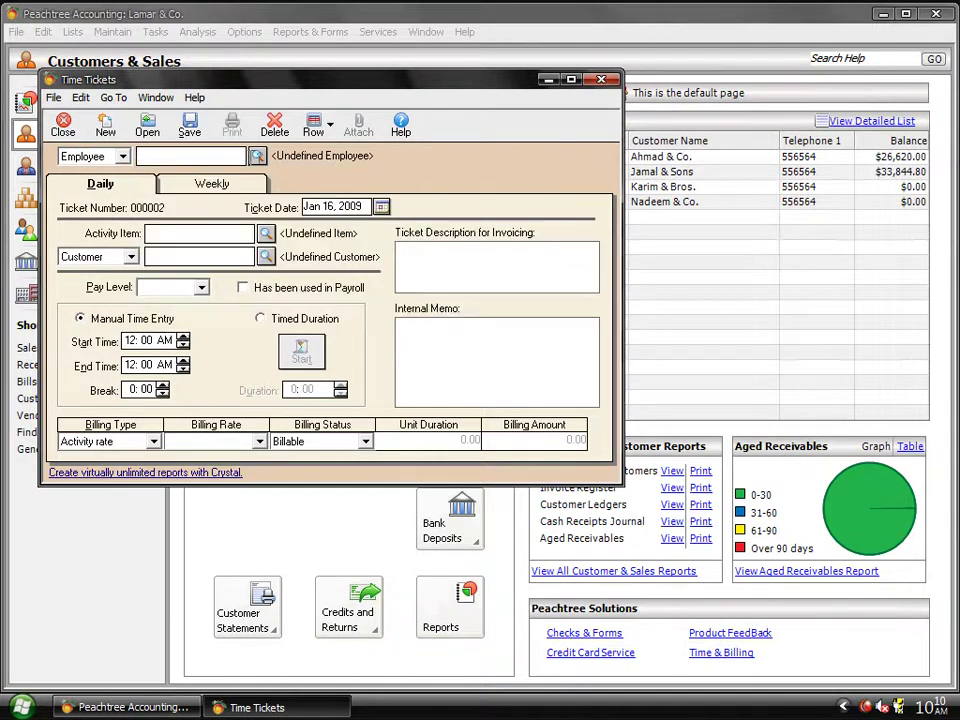
{"action": "left_click", "coordinate": [120, 157]}
{"action": "left_click", "coordinate": [107, 187]}
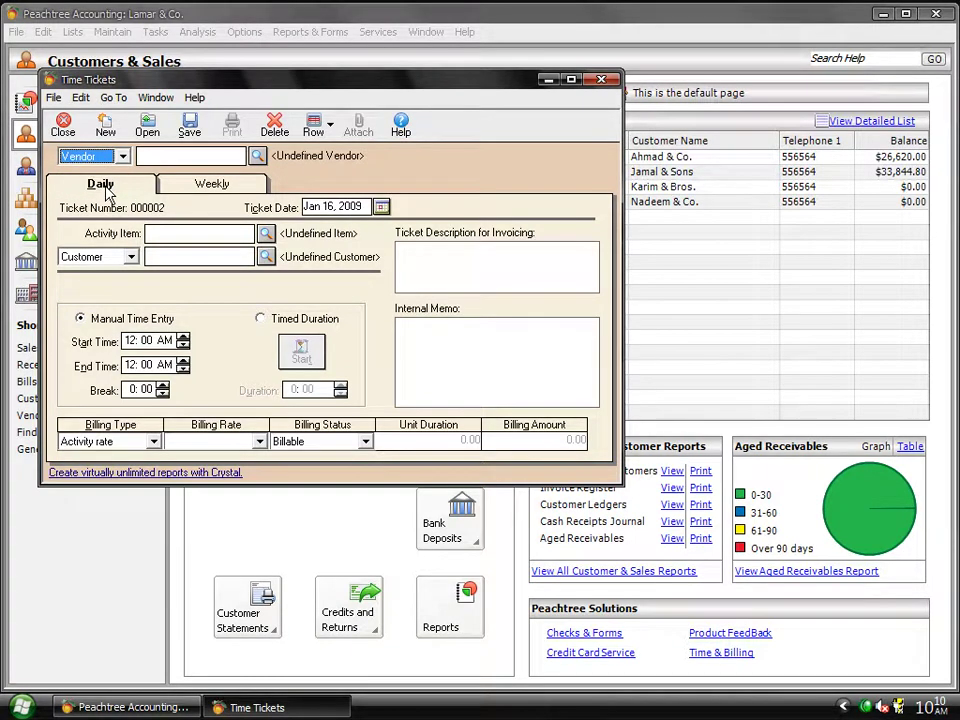
- Assign vendor 3, Niaz Baig & Sons., to the daily time ticket
{"action": "left_click", "coordinate": [257, 157]}
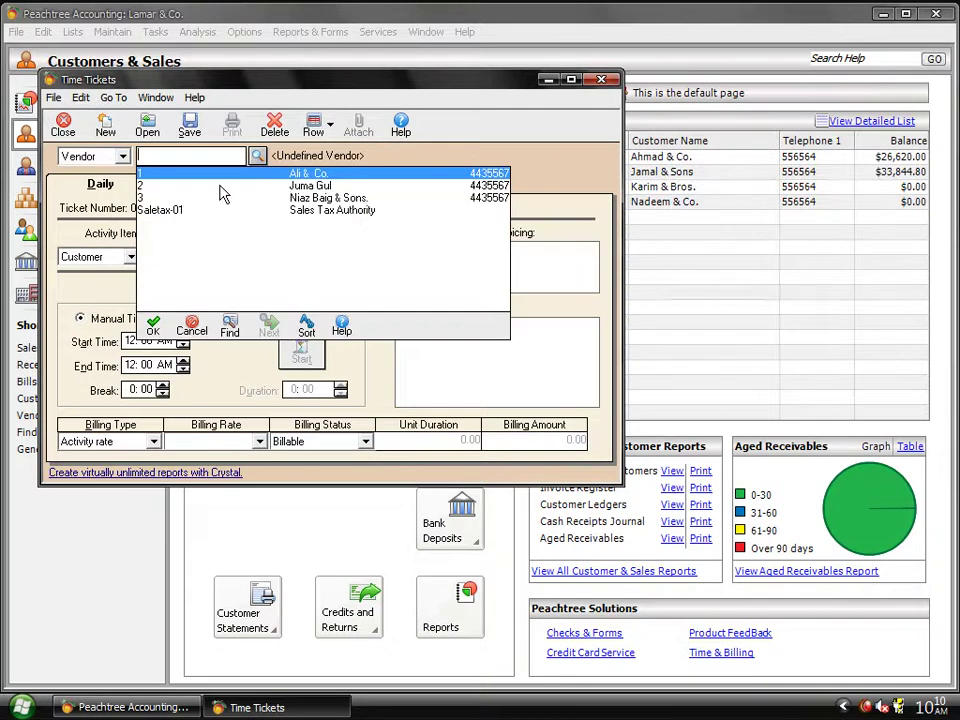
{"action": "left_click", "coordinate": [264, 199]}
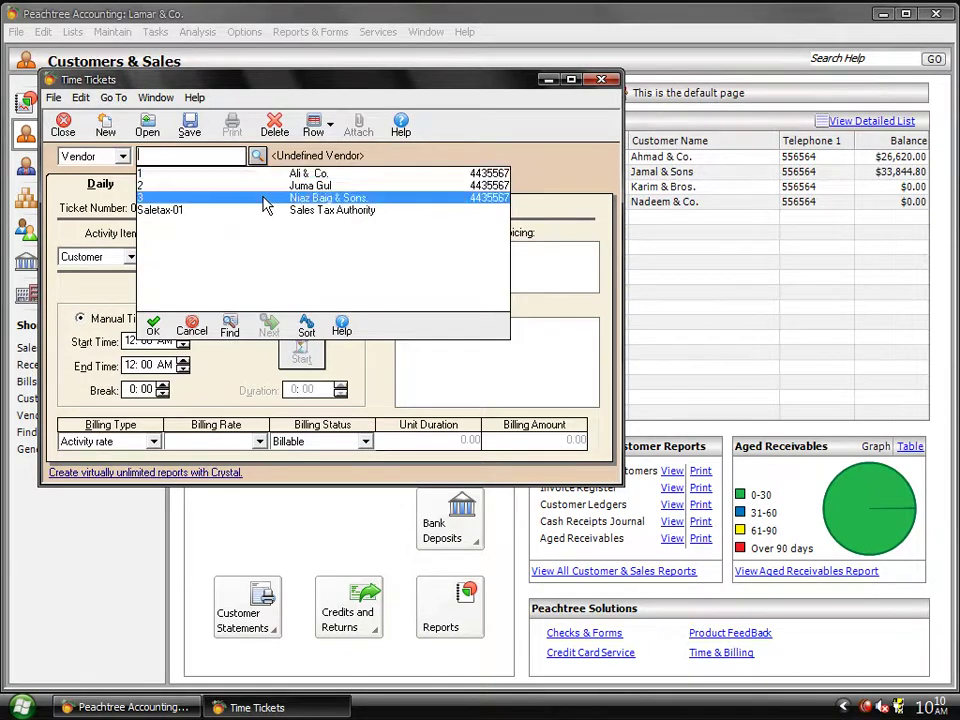
{"action": "double_click", "coordinate": [264, 199]}
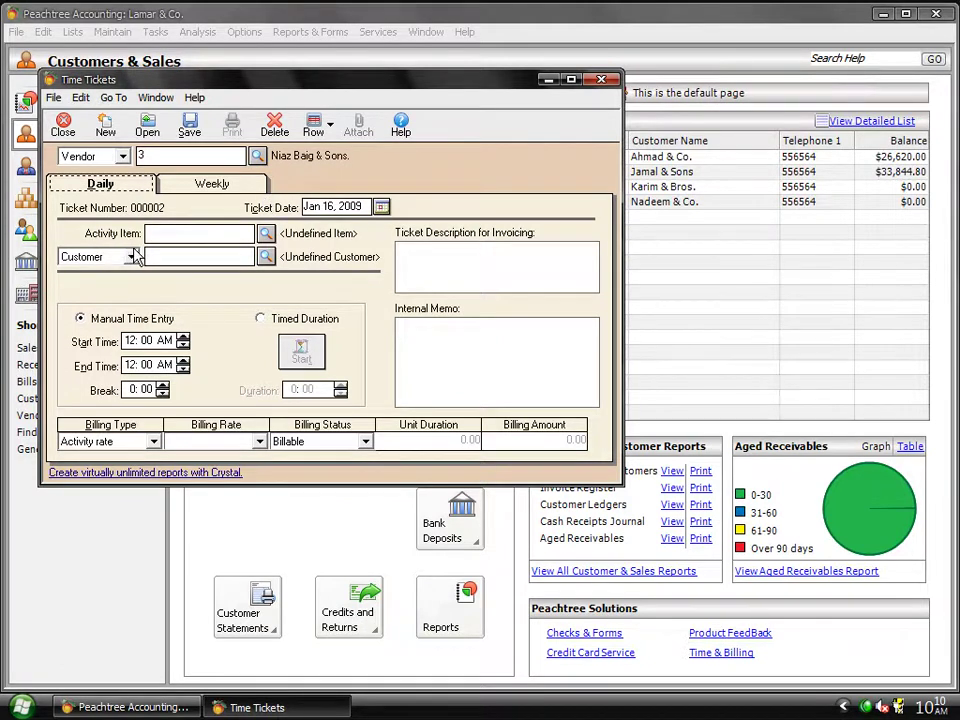
- Set the ticket's activity item to 1-01, Visit To Site, and its customer to 2, Jamal & Sons
{"action": "left_click", "coordinate": [266, 234]}
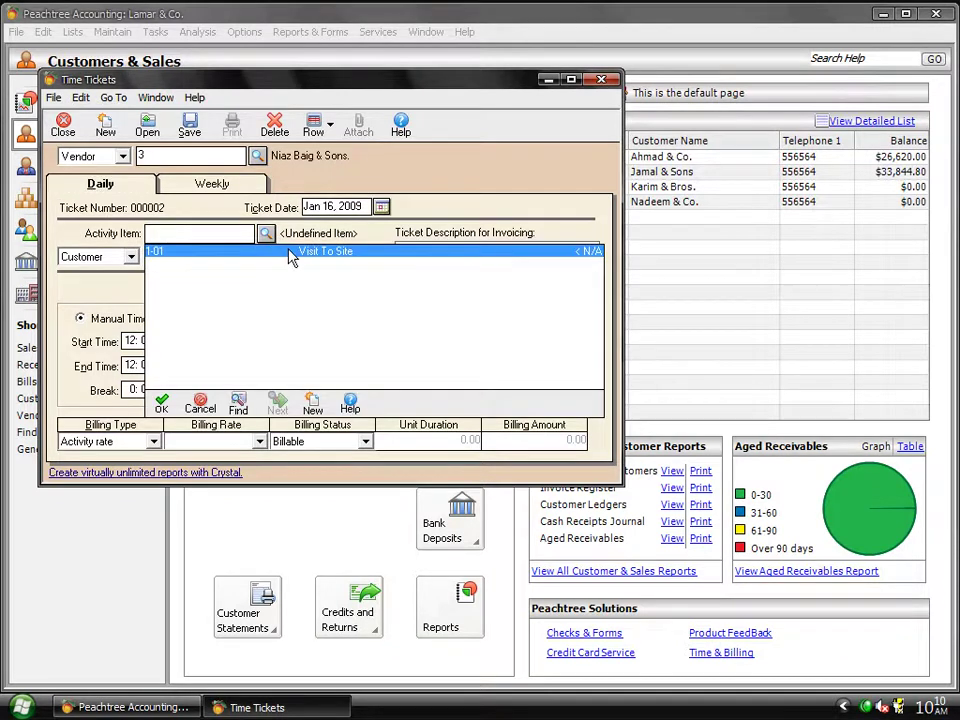
{"action": "double_click", "coordinate": [290, 253]}
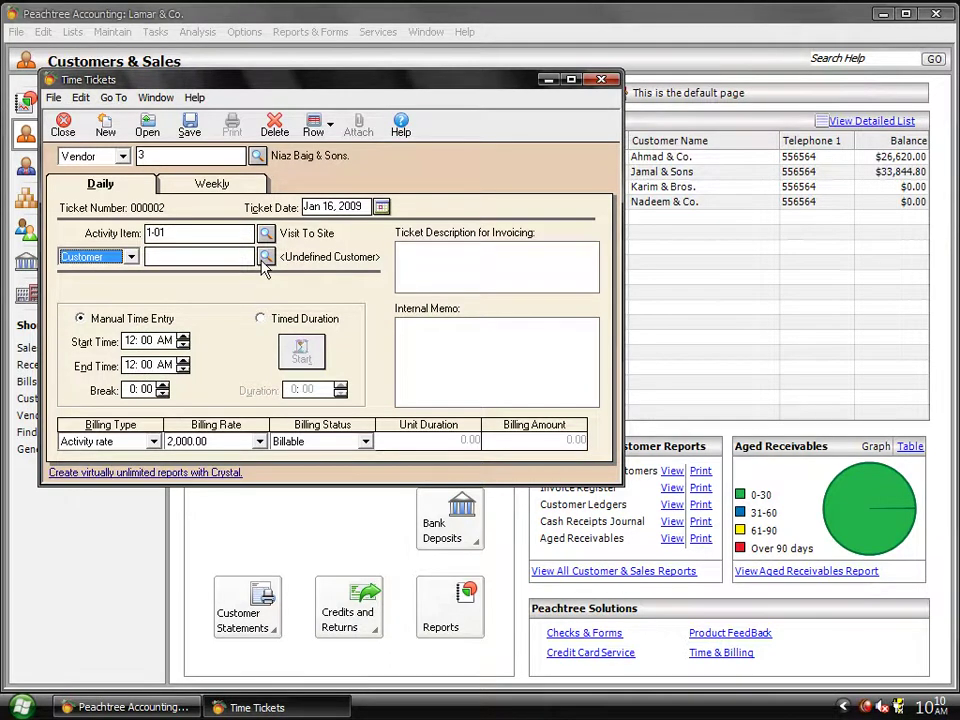
{"action": "left_click", "coordinate": [265, 258]}
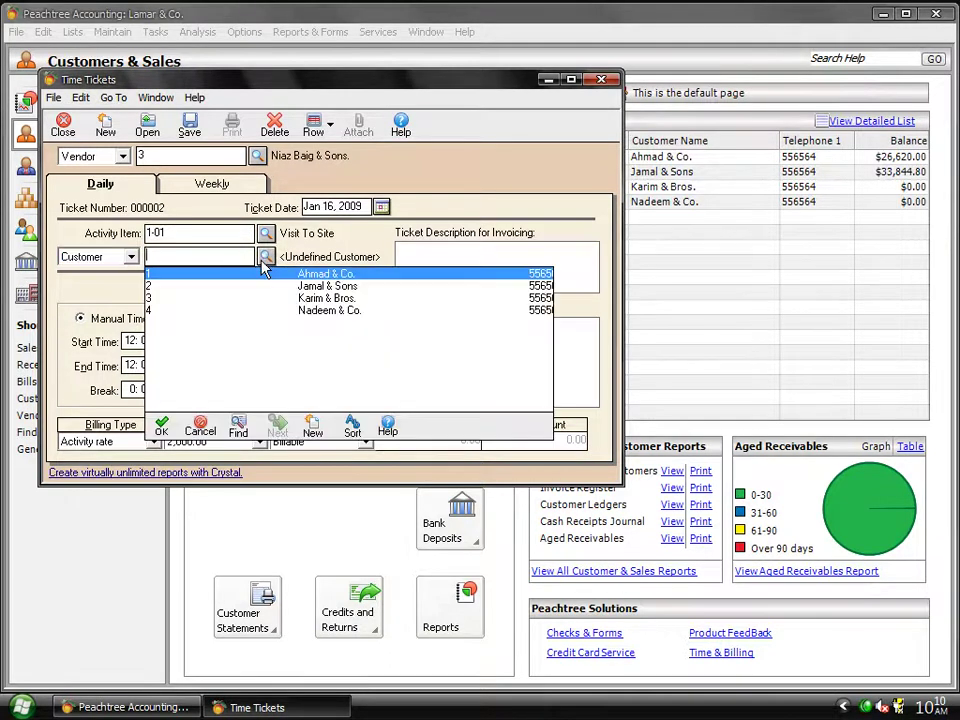
{"action": "double_click", "coordinate": [309, 287]}
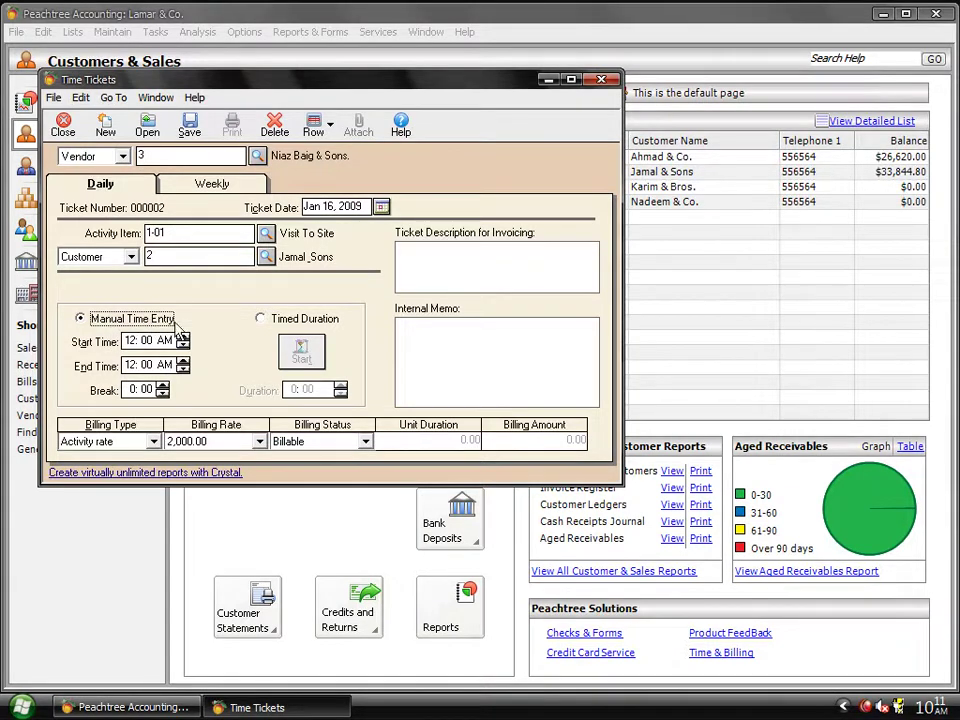
- Try the timed duration option by starting and stopping its timer, and return the ticket to manual time entry
{"action": "left_click", "coordinate": [274, 322]}
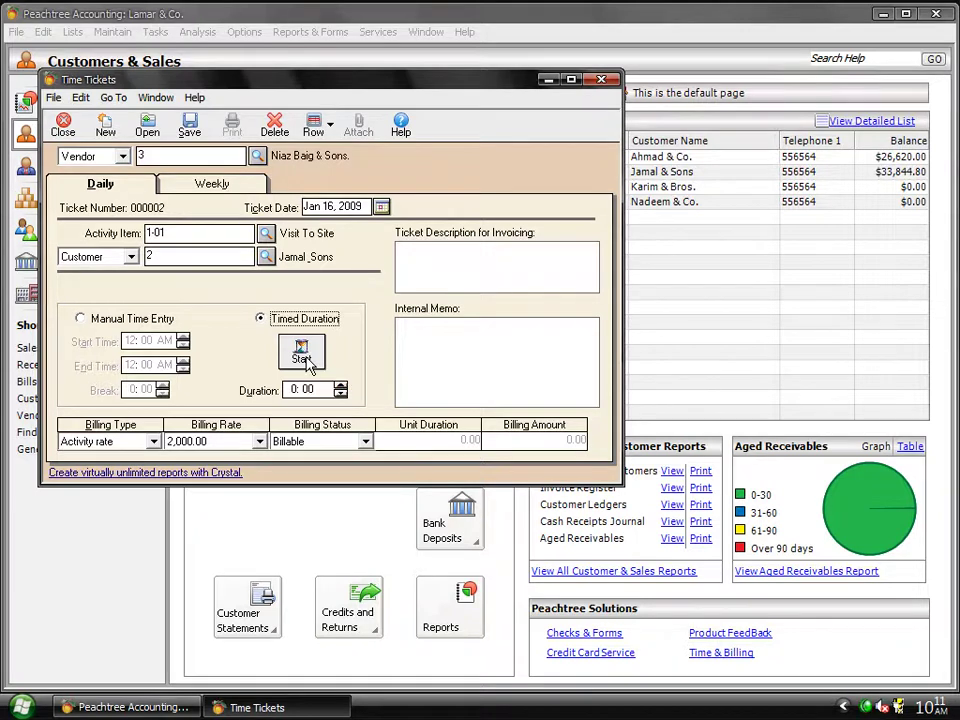
{"action": "left_click", "coordinate": [303, 355]}
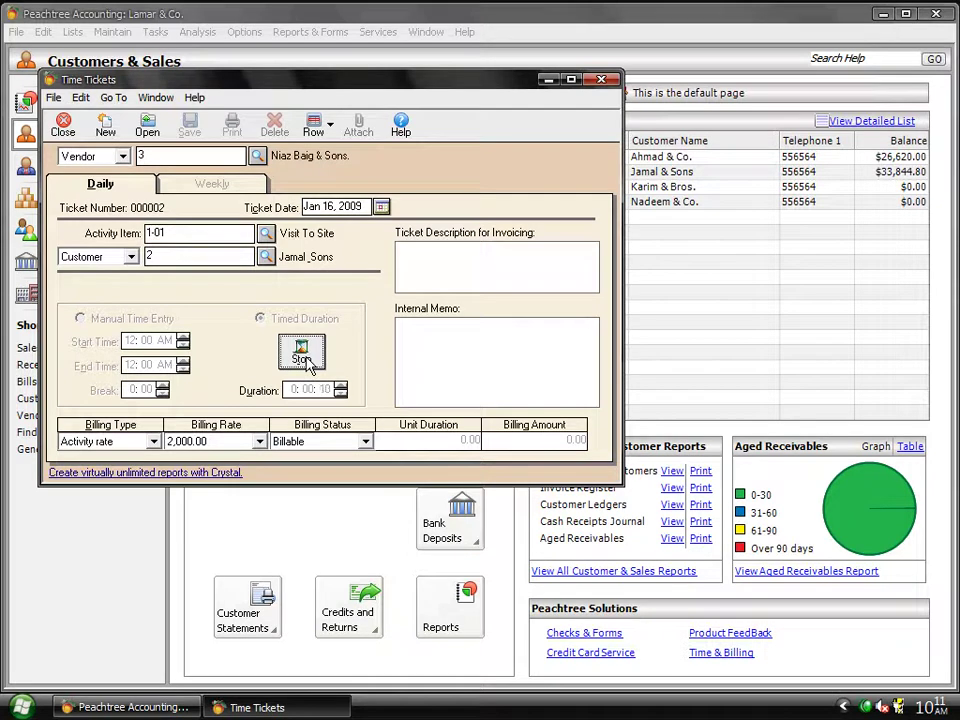
{"action": "left_click", "coordinate": [302, 356]}
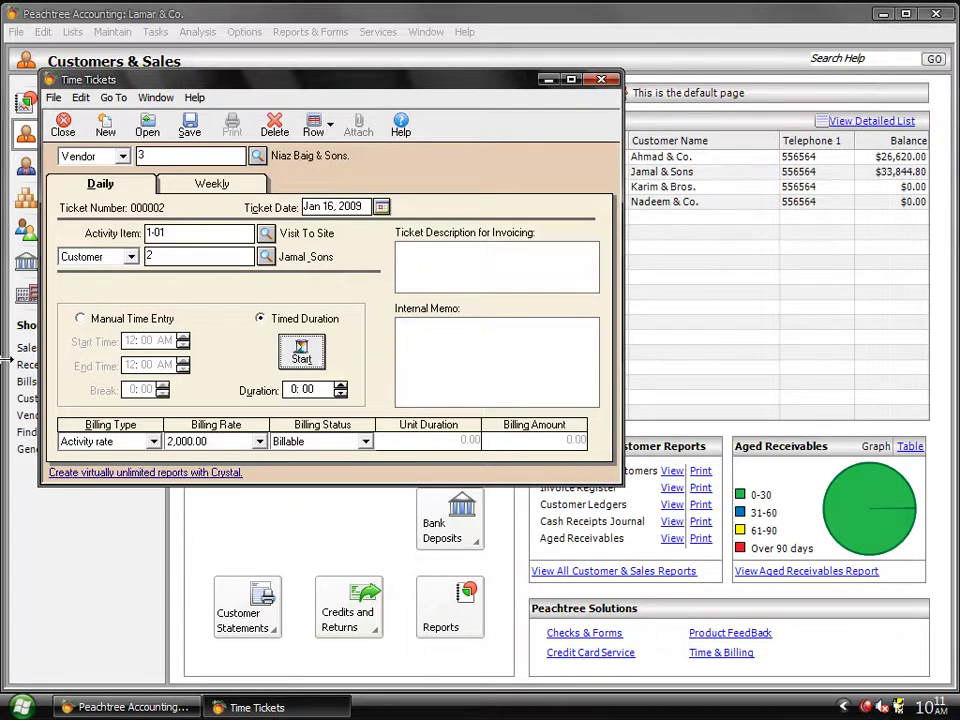
{"action": "left_click", "coordinate": [118, 320]}
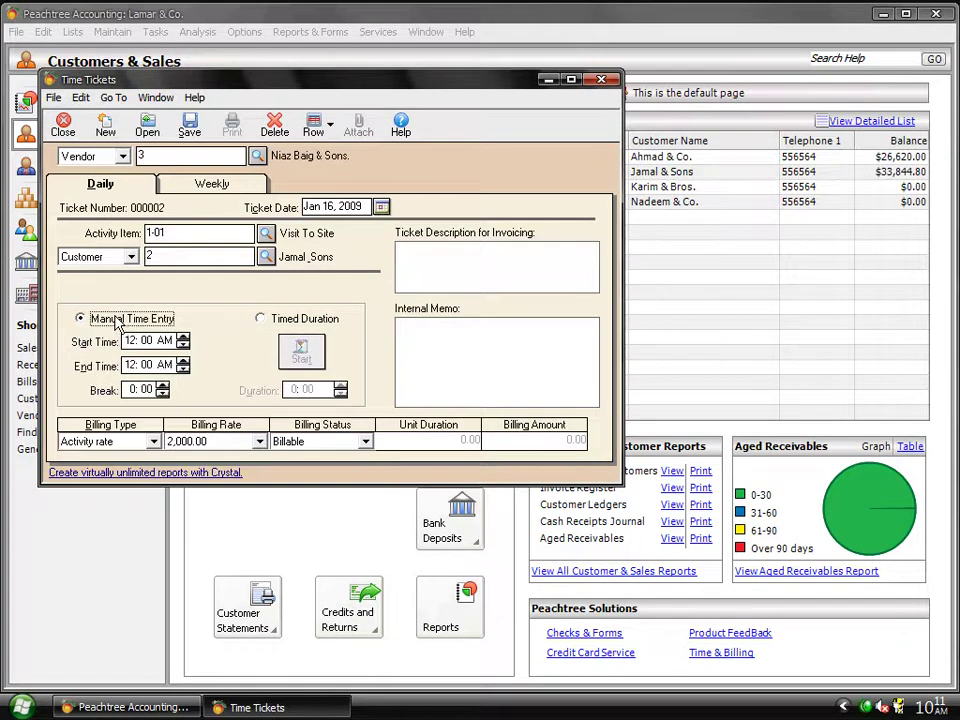
- Set the ticket's start time to 12:00 PM and its end time to 2:00 PM
{"action": "left_click", "coordinate": [130, 340]}
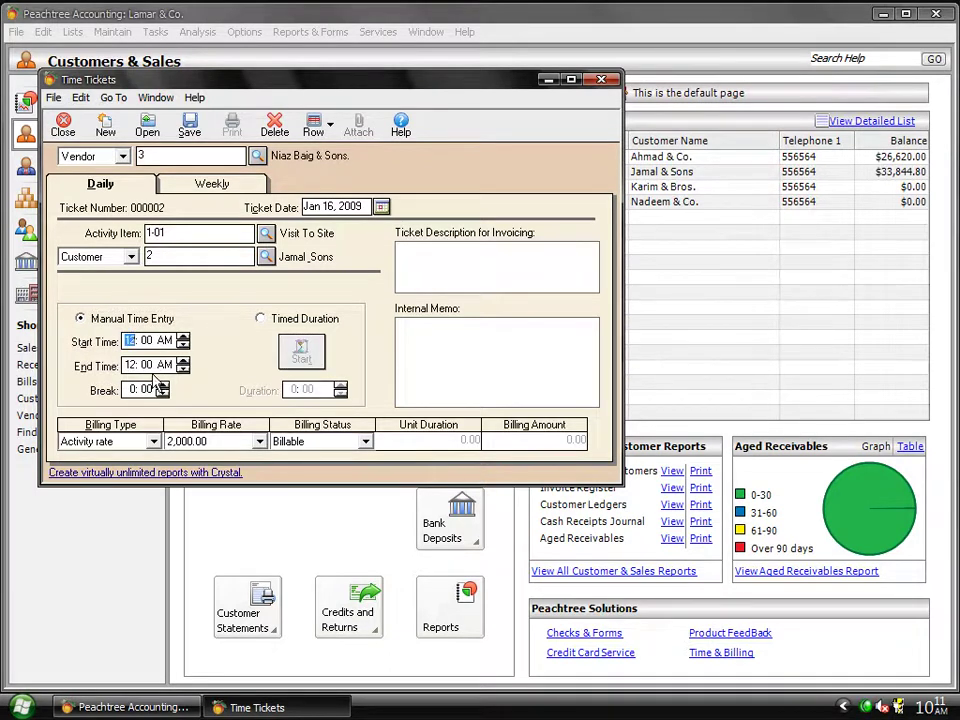
{"action": "left_click", "coordinate": [131, 366]}
{"action": "left_click", "coordinate": [175, 340]}
{"action": "left_click", "coordinate": [182, 345]}
{"action": "left_click", "coordinate": [162, 366]}
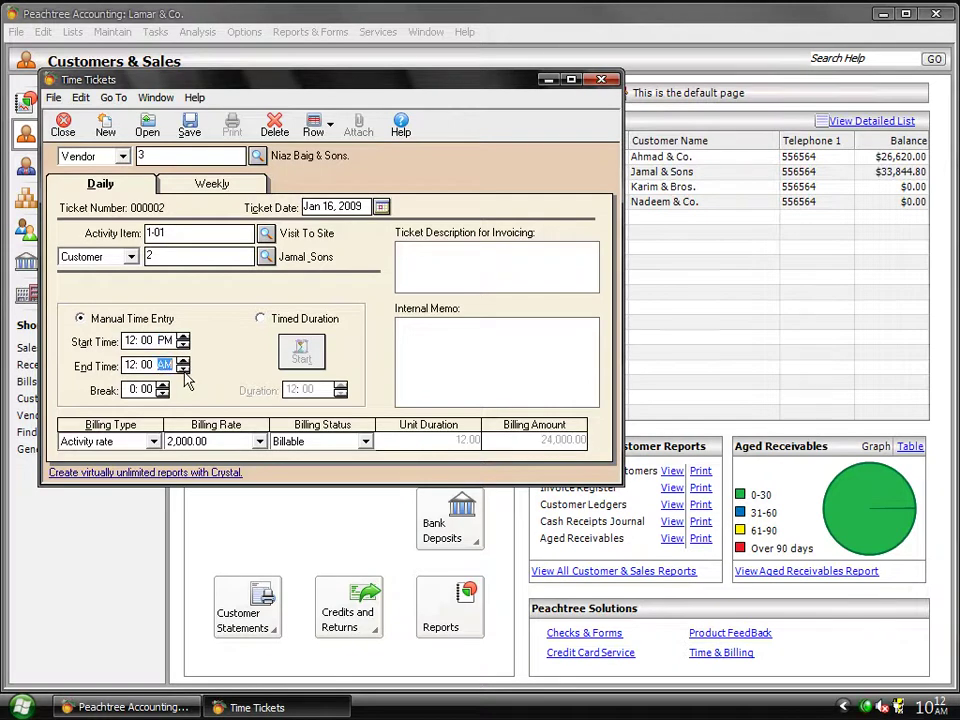
{"action": "left_click", "coordinate": [183, 369]}
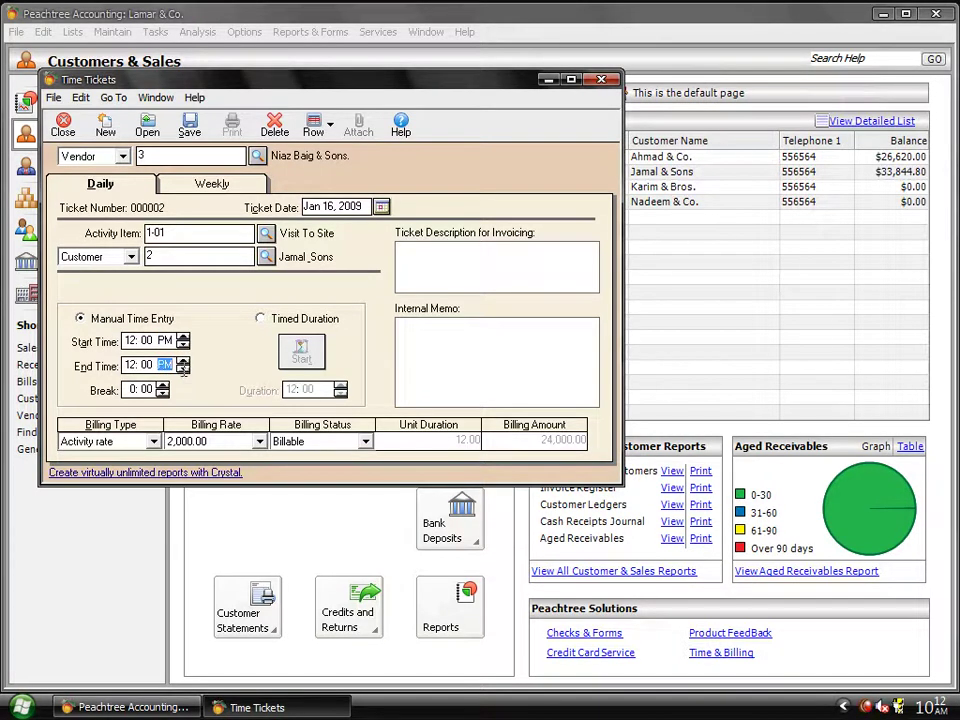
{"action": "left_click", "coordinate": [126, 366]}
{"action": "type", "text": "1"}
{"action": "type", "text": "1"}
{"action": "type", "text": "2"}
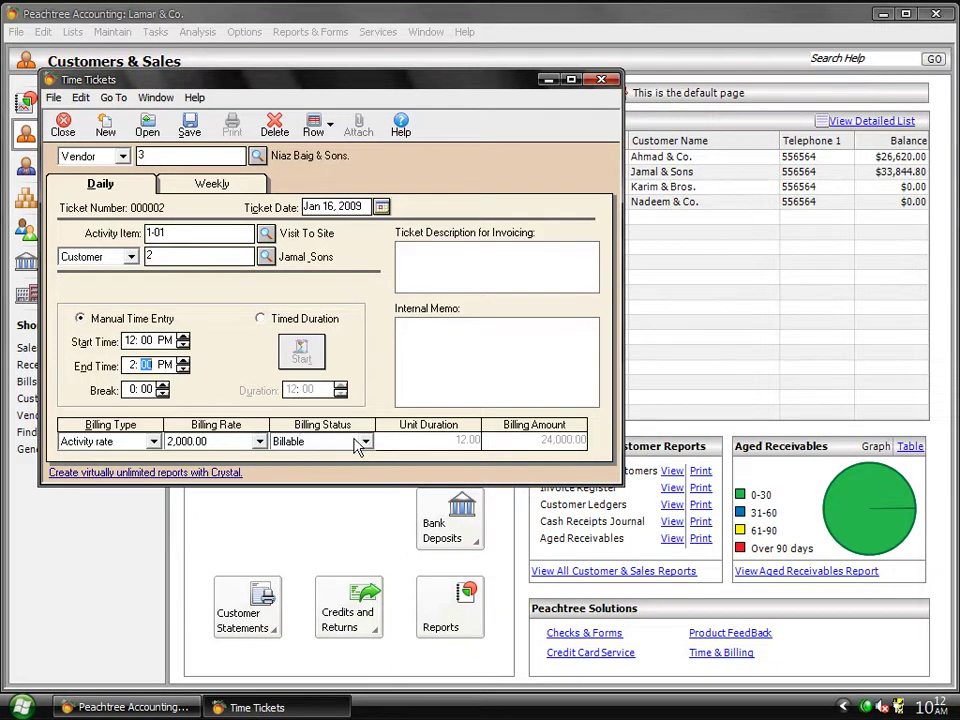
- Change the ticket's start time to 11:00 AM and choose Billable as its billing status
{"action": "left_click", "coordinate": [183, 348]}
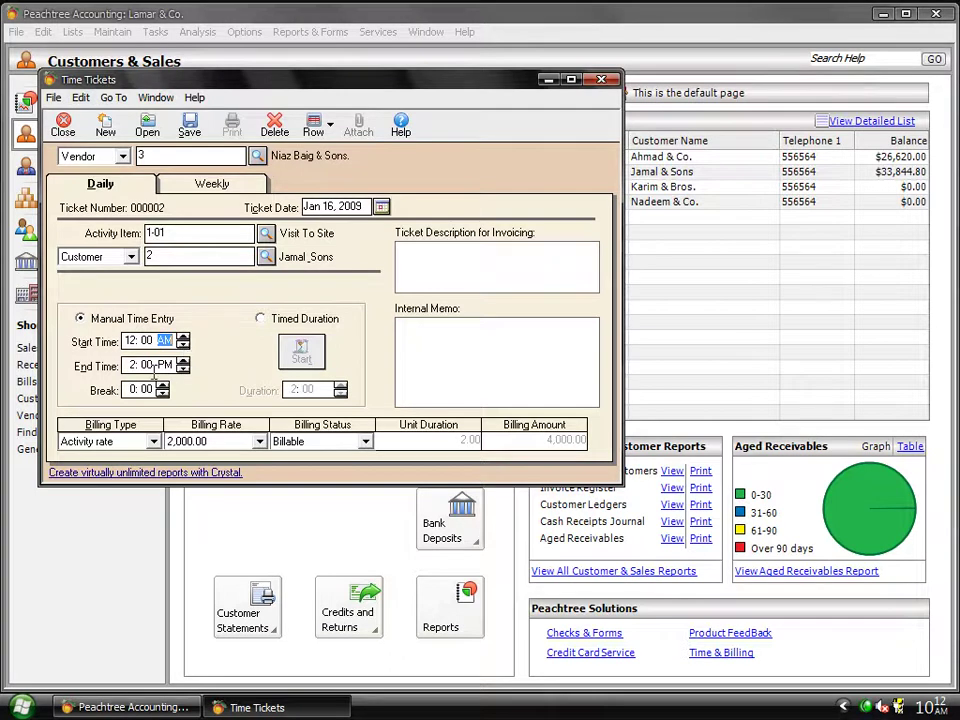
{"action": "left_click", "coordinate": [127, 341]}
{"action": "type", "text": "11"}
{"action": "key", "text": "Right"}
{"action": "key", "text": "Right"}
{"action": "key", "text": "Tab"}
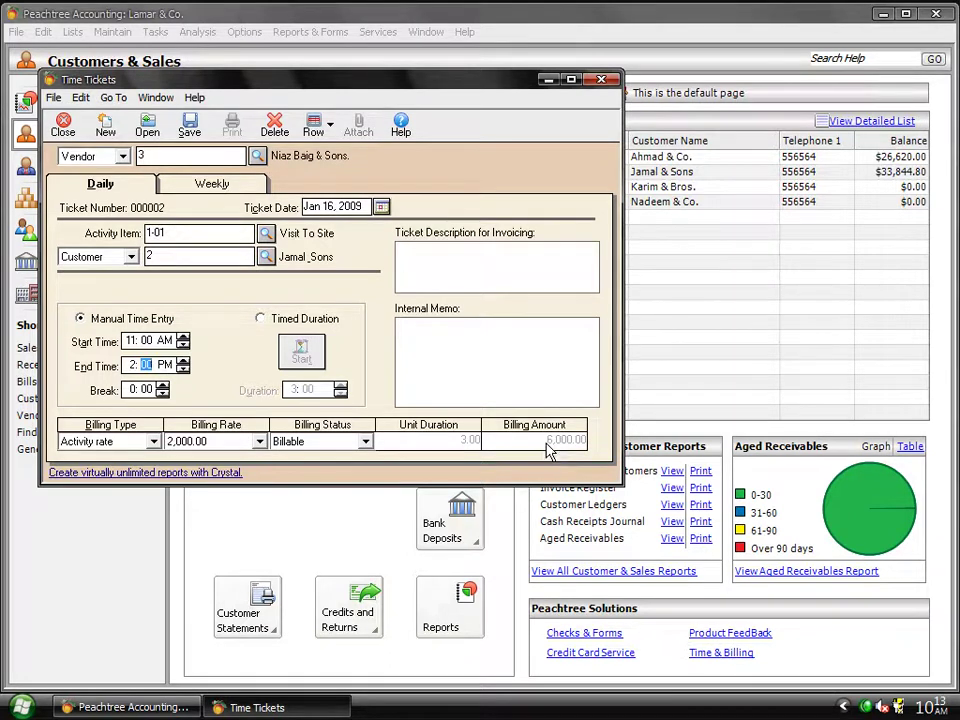
{"action": "left_click", "coordinate": [340, 447]}
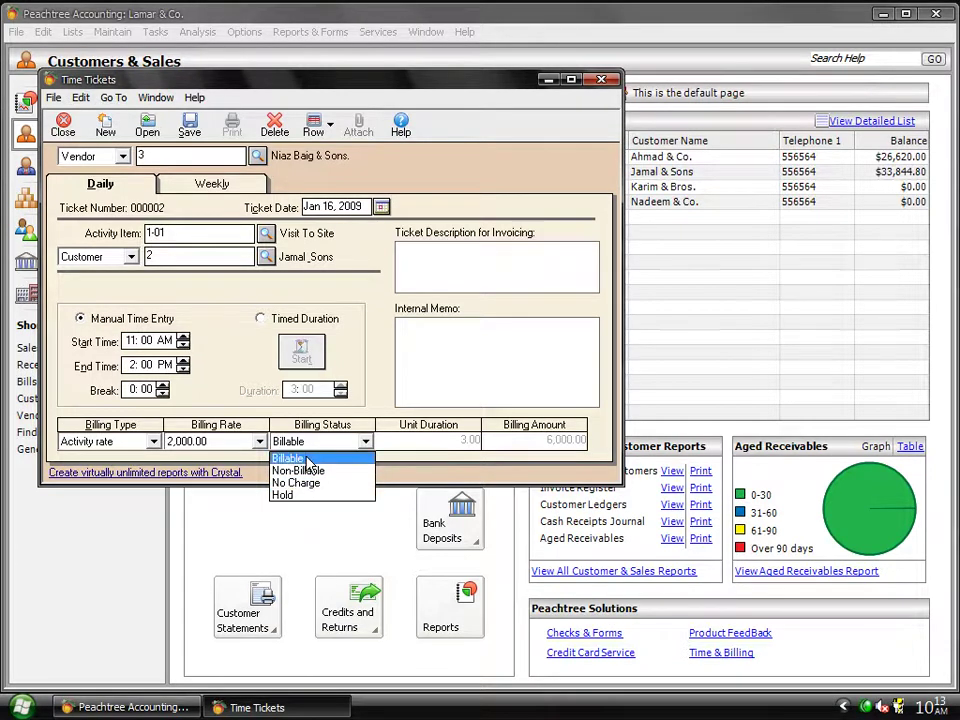
{"action": "left_click", "coordinate": [308, 459]}
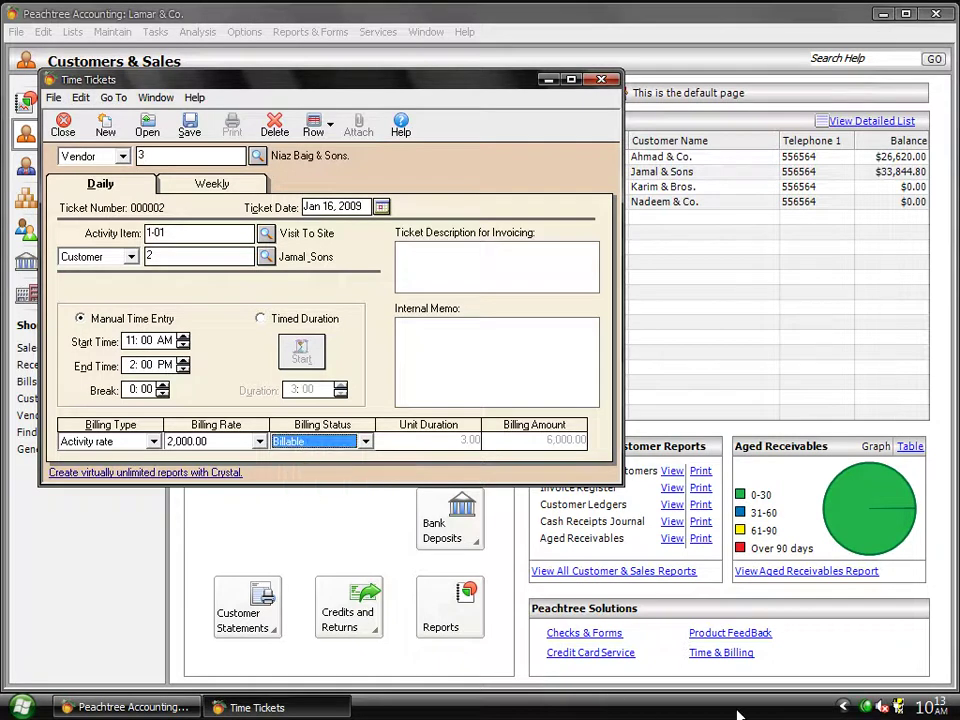
{"action": "right_click", "coordinate": [868, 708]}
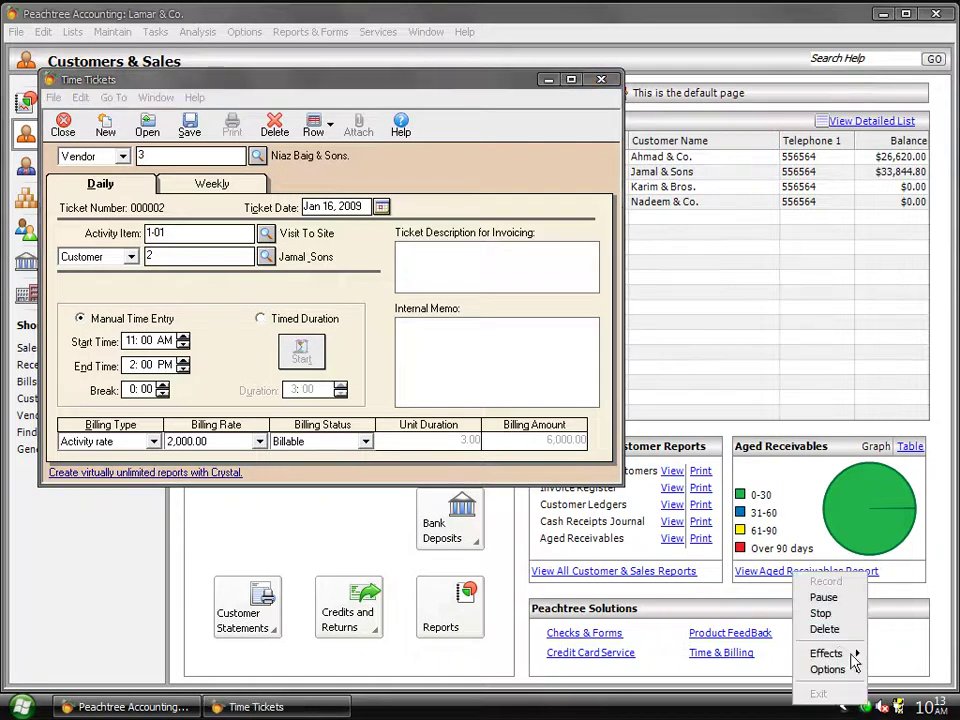
{"action": "left_click", "coordinate": [821, 600]}
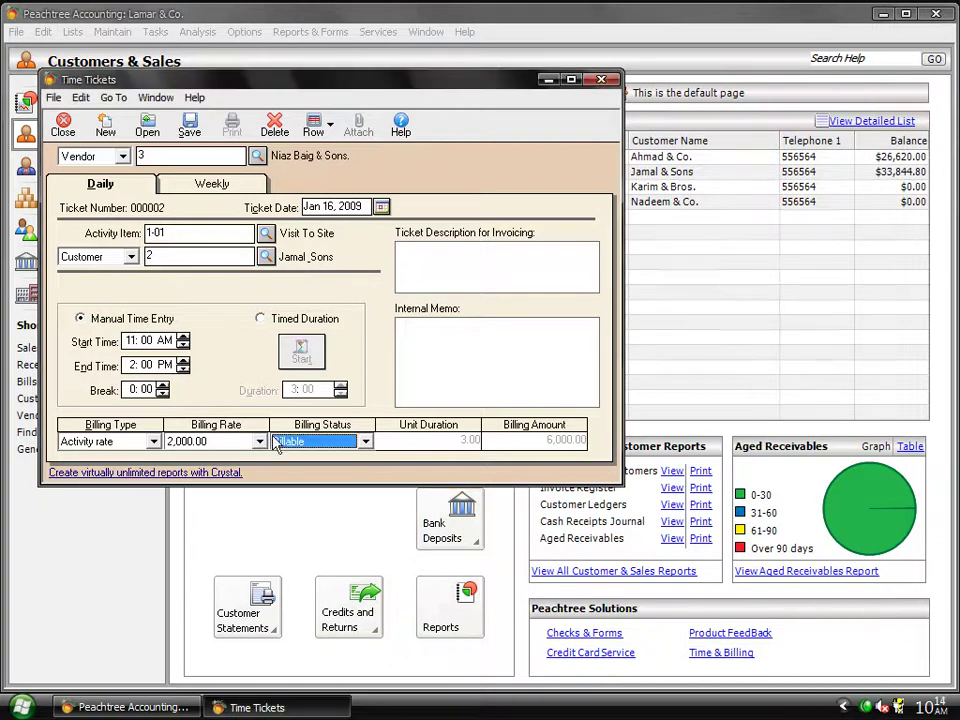
- Enter "visit to jamal side" as the ticket description for invoicing and save the ticket
{"action": "left_click", "coordinate": [467, 272]}
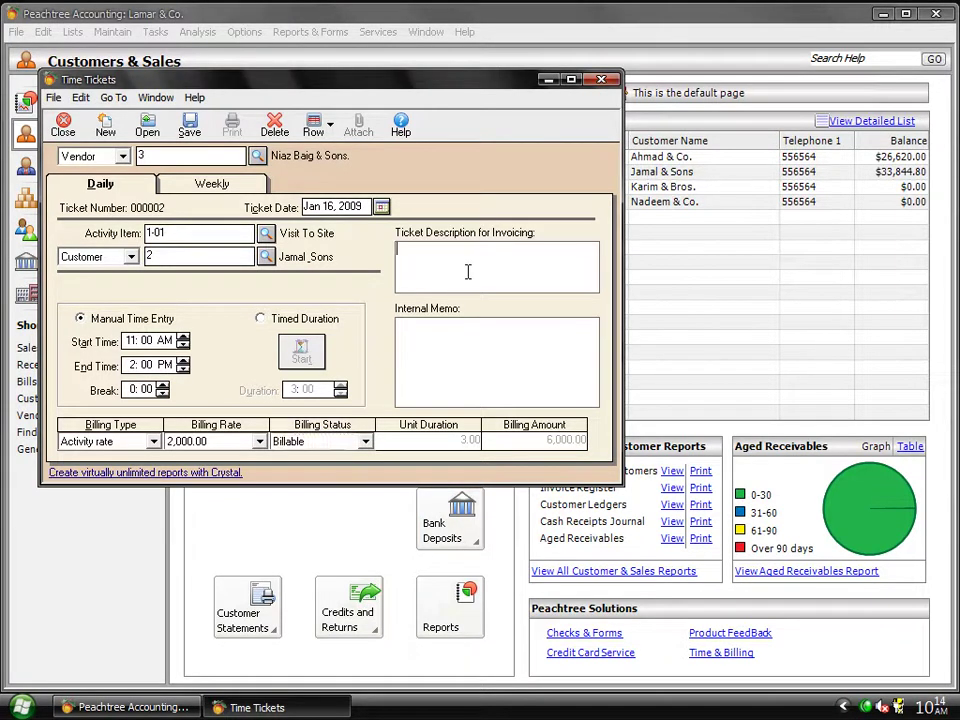
{"action": "type", "text": "visit to jamal side"}
{"action": "left_click", "coordinate": [186, 128]}
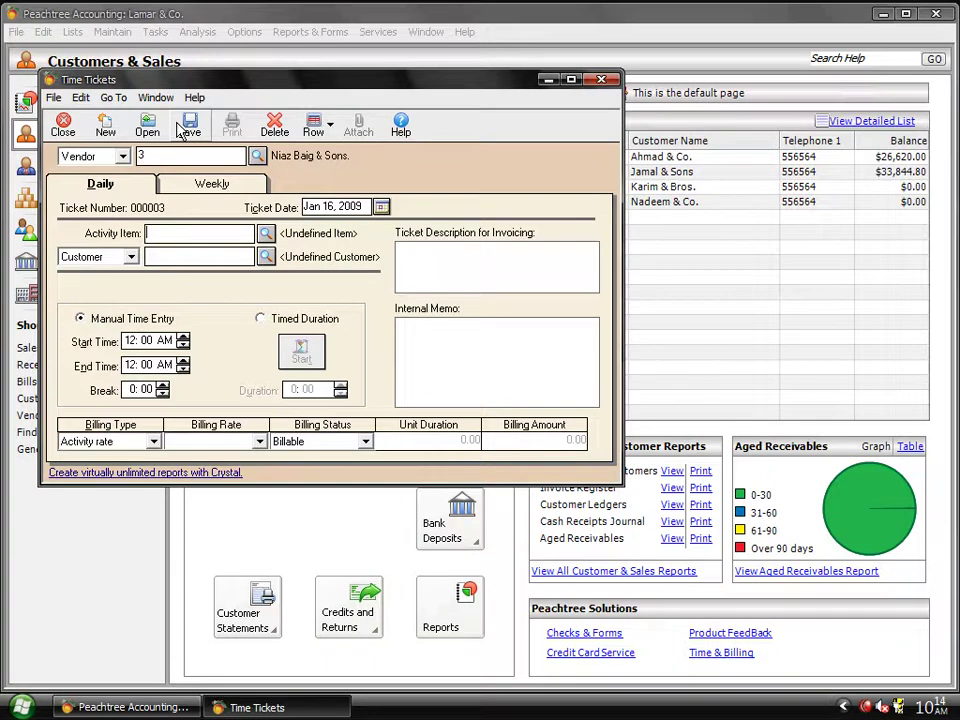
- In the weekly time sheet, add a second row for activity item 1-01, Visit To Site, and customer 3
{"action": "left_click", "coordinate": [184, 193]}
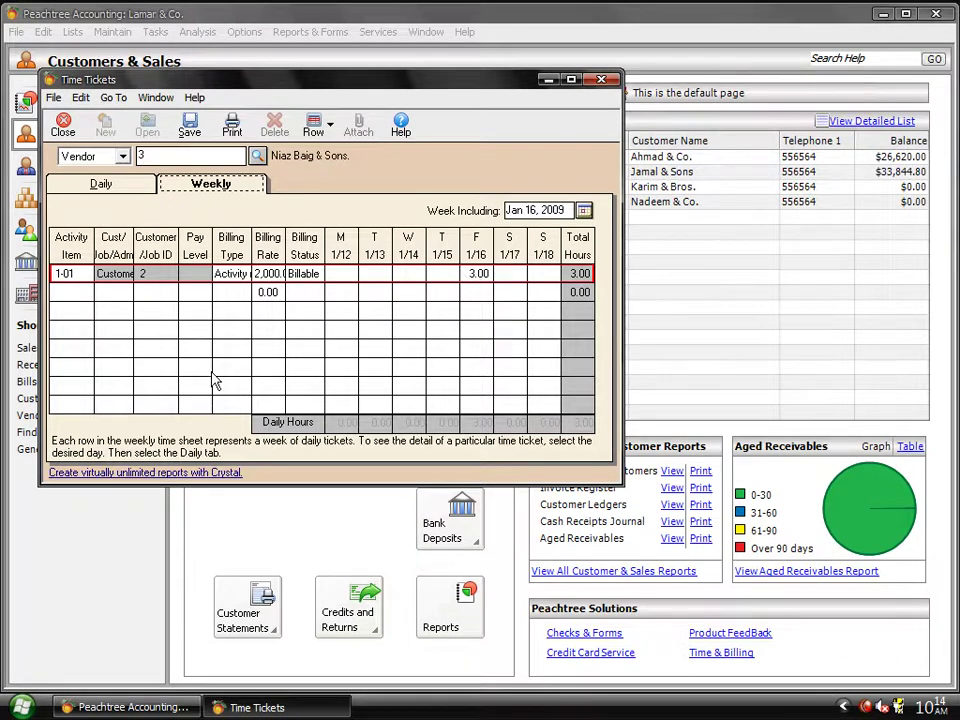
{"action": "left_click", "coordinate": [76, 292]}
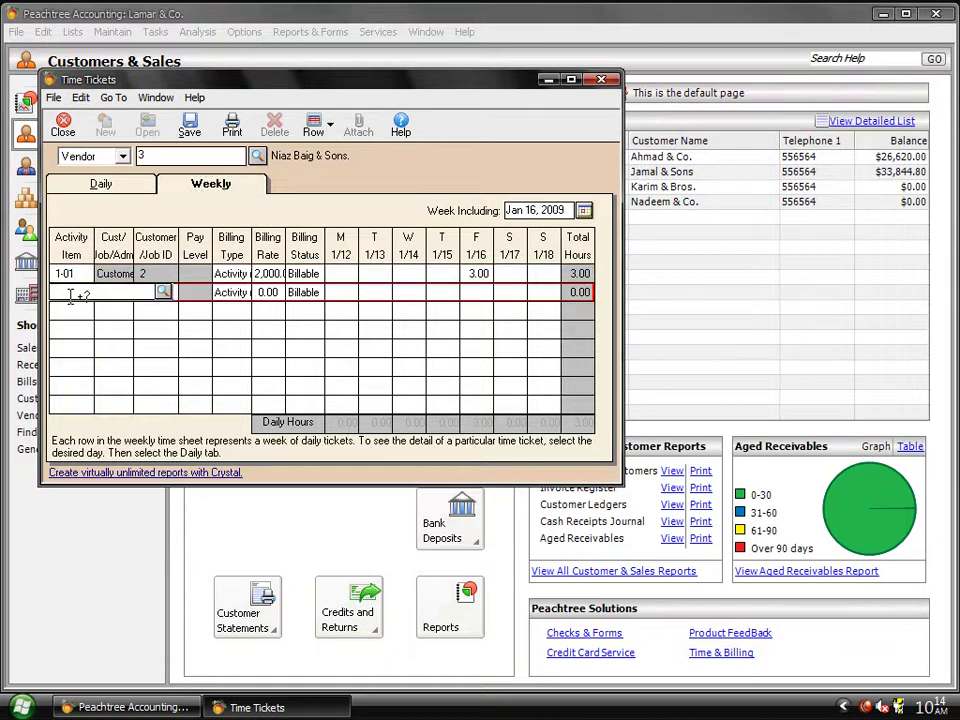
{"action": "left_click", "coordinate": [162, 292]}
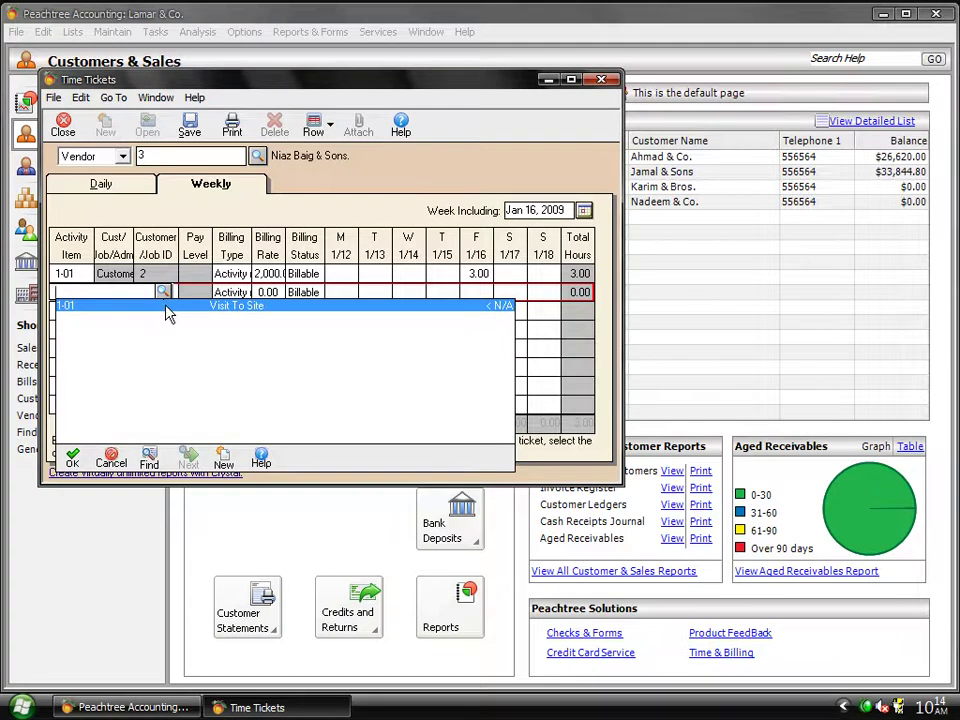
{"action": "double_click", "coordinate": [166, 307]}
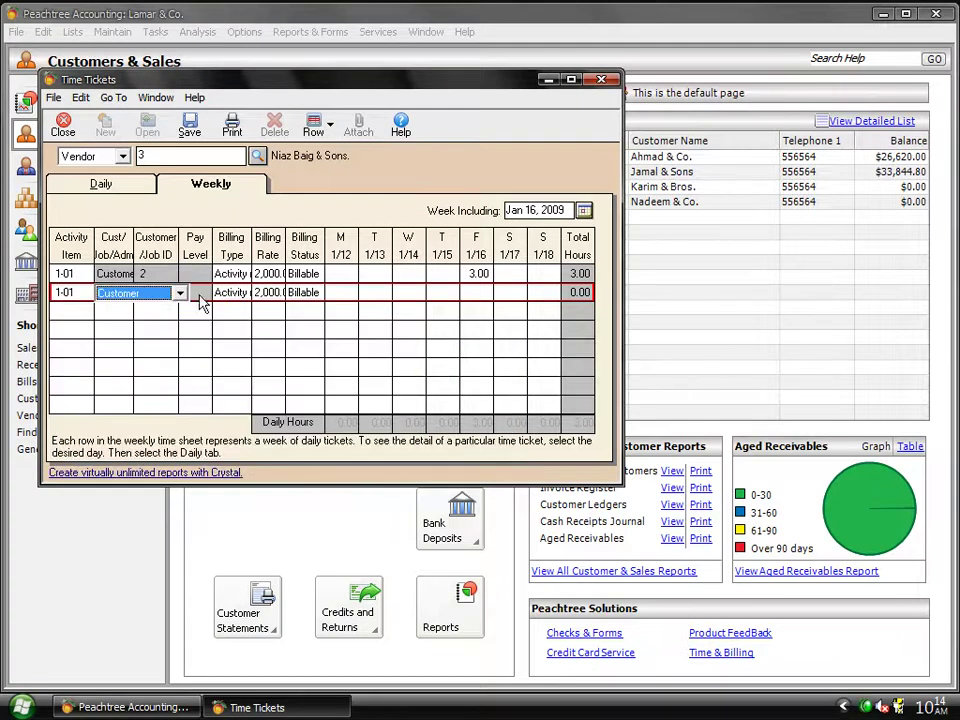
{"action": "left_click", "coordinate": [179, 293]}
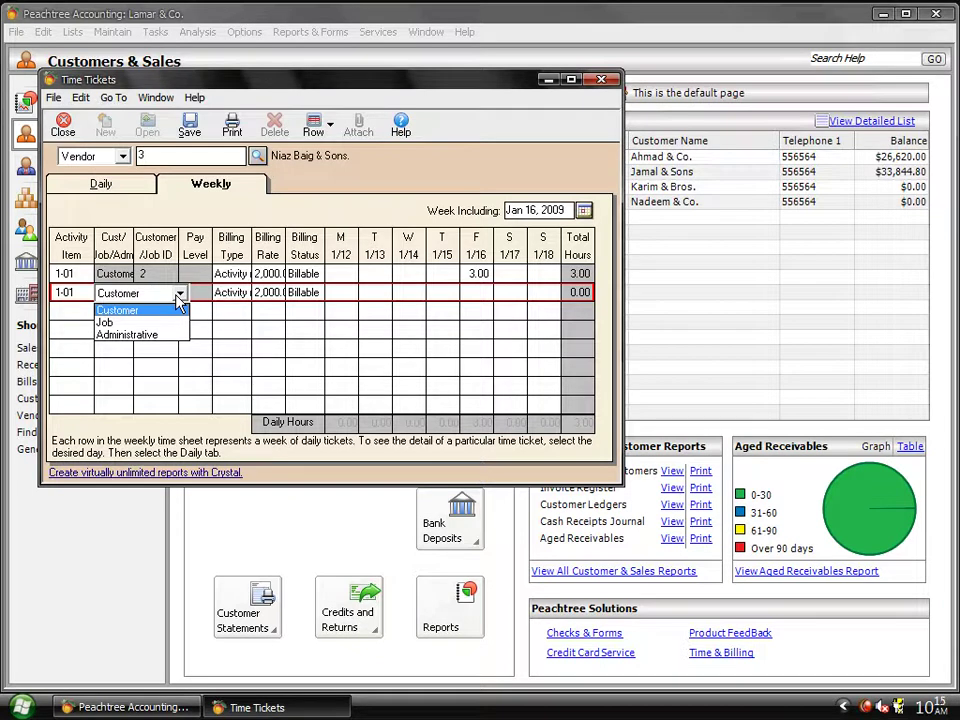
{"action": "left_click", "coordinate": [175, 292]}
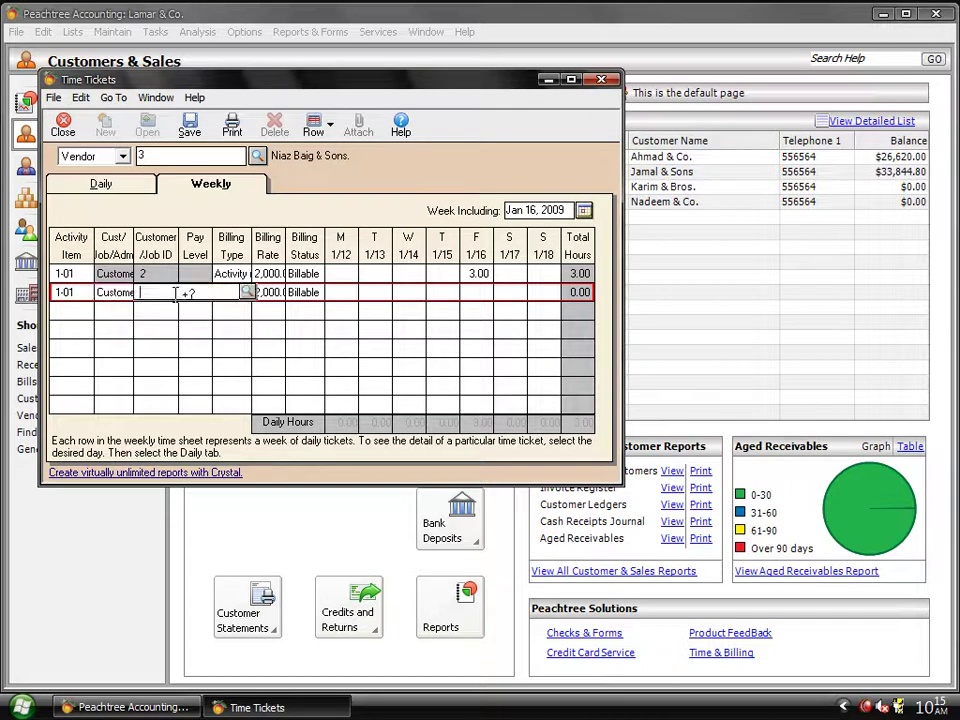
{"action": "type", "text": "3"}
{"action": "key", "text": "Tab"}
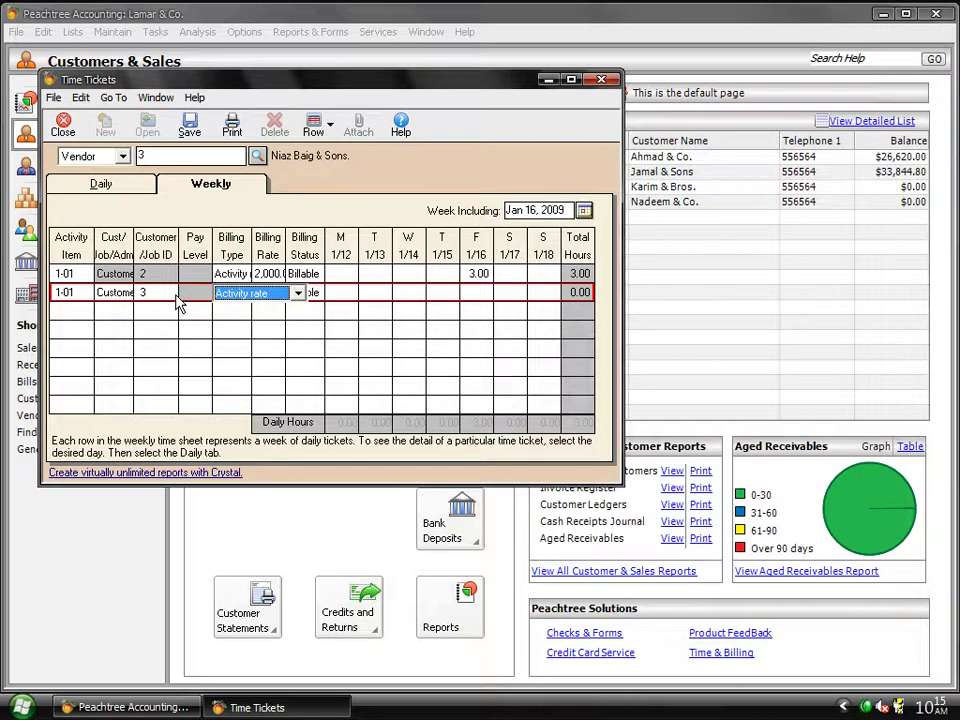
- Enter customer 3's hours as 2 on 1/12, 4 on 1/13, 3 on 1/14, and 2 each on 1/15, 1/16 and 1/17
{"action": "key", "text": "Tab"}
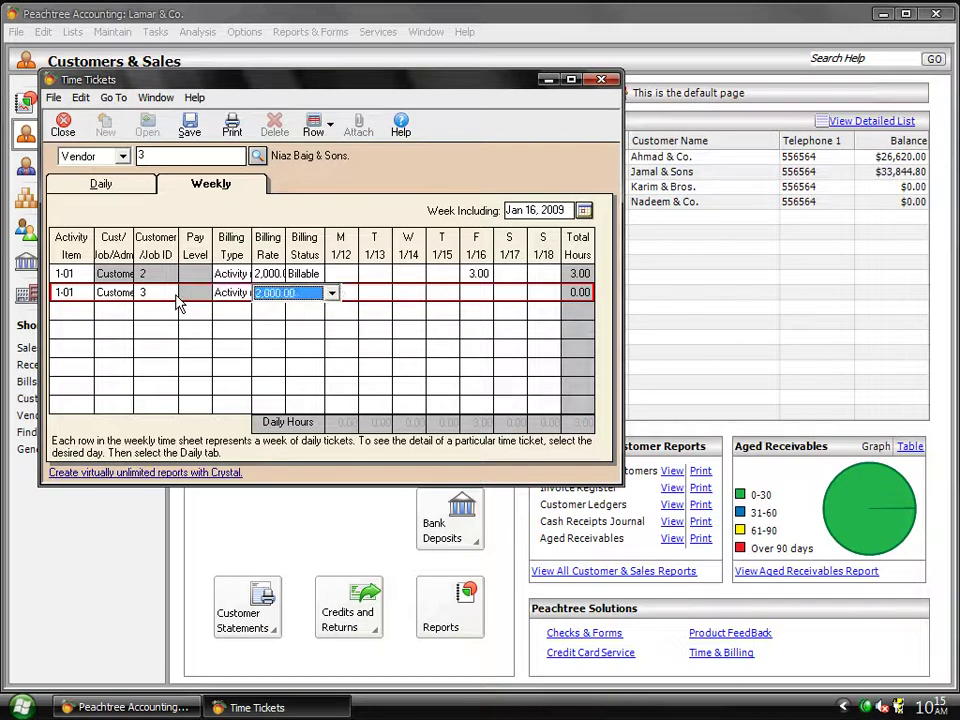
{"action": "key", "text": "Tab"}
{"action": "key", "text": "Tab"}
{"action": "type", "text": "2"}
{"action": "key", "text": "Tab"}
{"action": "type", "text": "4"}
{"action": "key", "text": "Tab"}
{"action": "type", "text": "3"}
{"action": "key", "text": "Tab"}
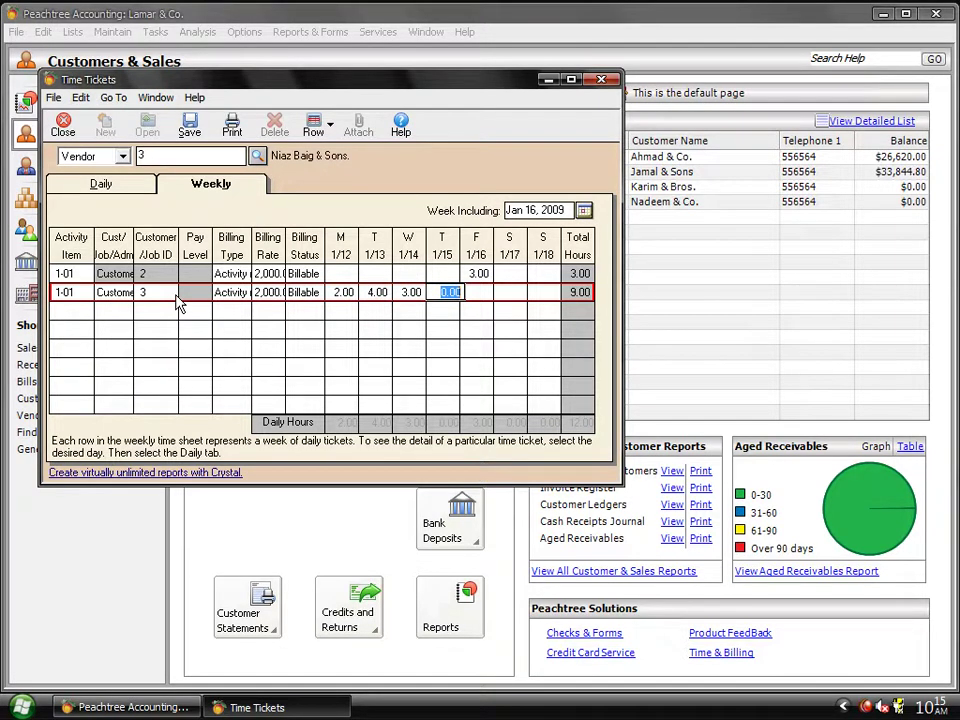
{"action": "type", "text": "2"}
{"action": "key", "text": "Tab"}
{"action": "type", "text": "2"}
{"action": "key", "text": "Tab"}
{"action": "type", "text": "2"}
{"action": "key", "text": "Tab"}
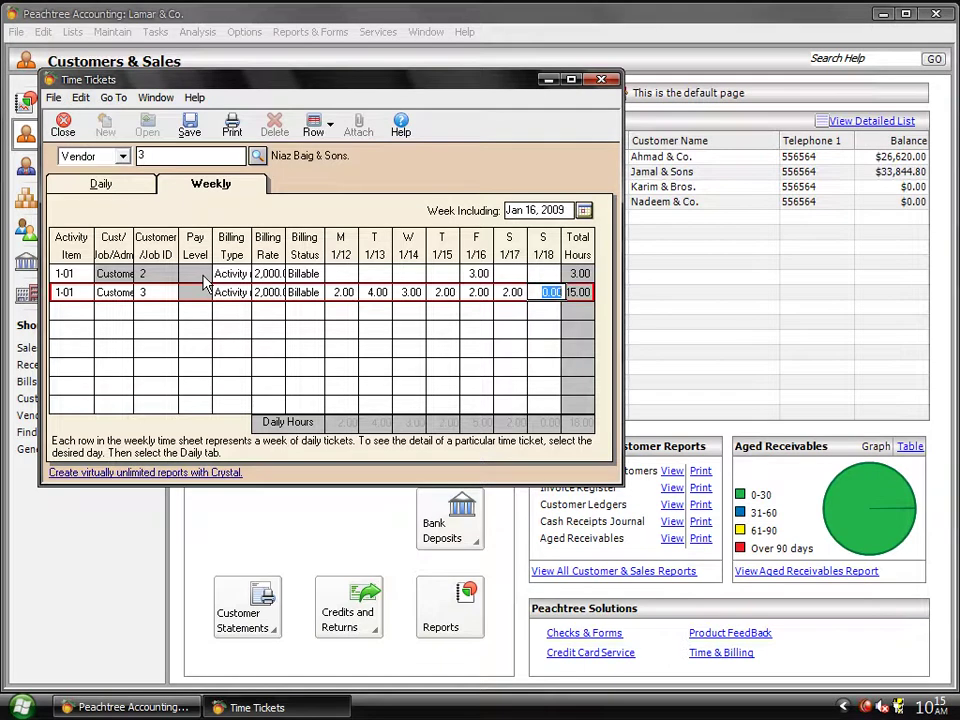
- Save the changed weekly tickets and close the time tickets
{"action": "left_click", "coordinate": [100, 186]}
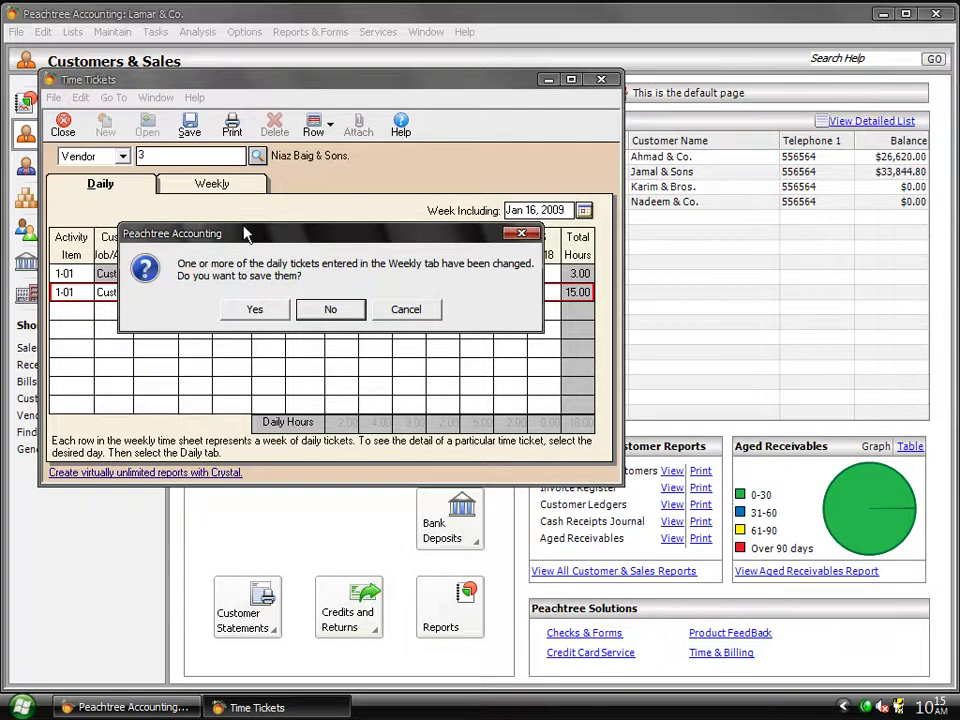
{"action": "left_click", "coordinate": [252, 312]}
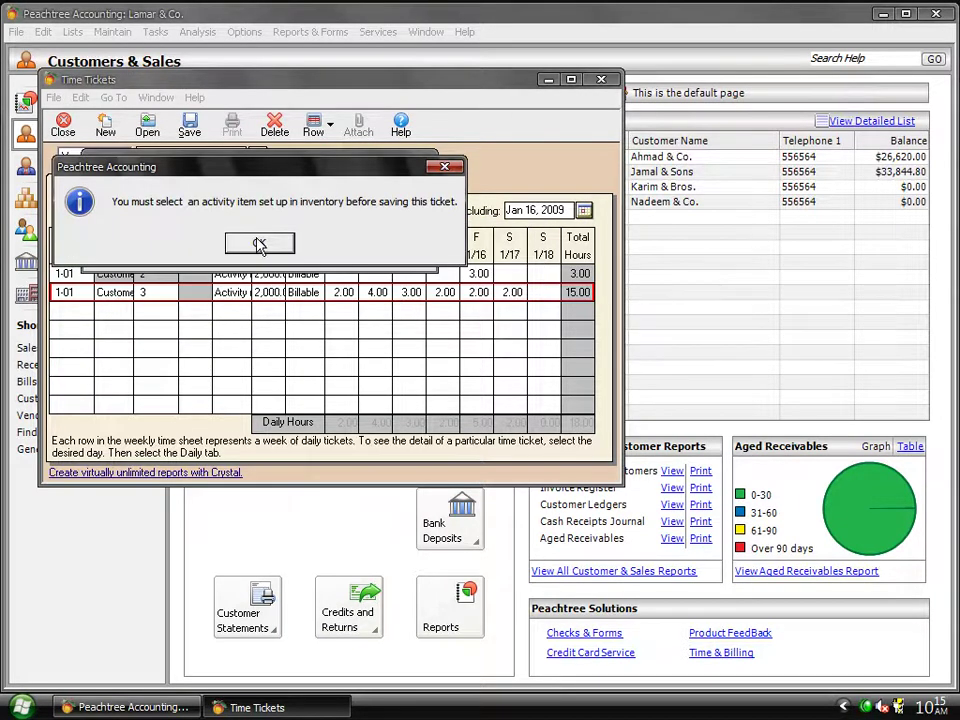
{"action": "left_click", "coordinate": [259, 242]}
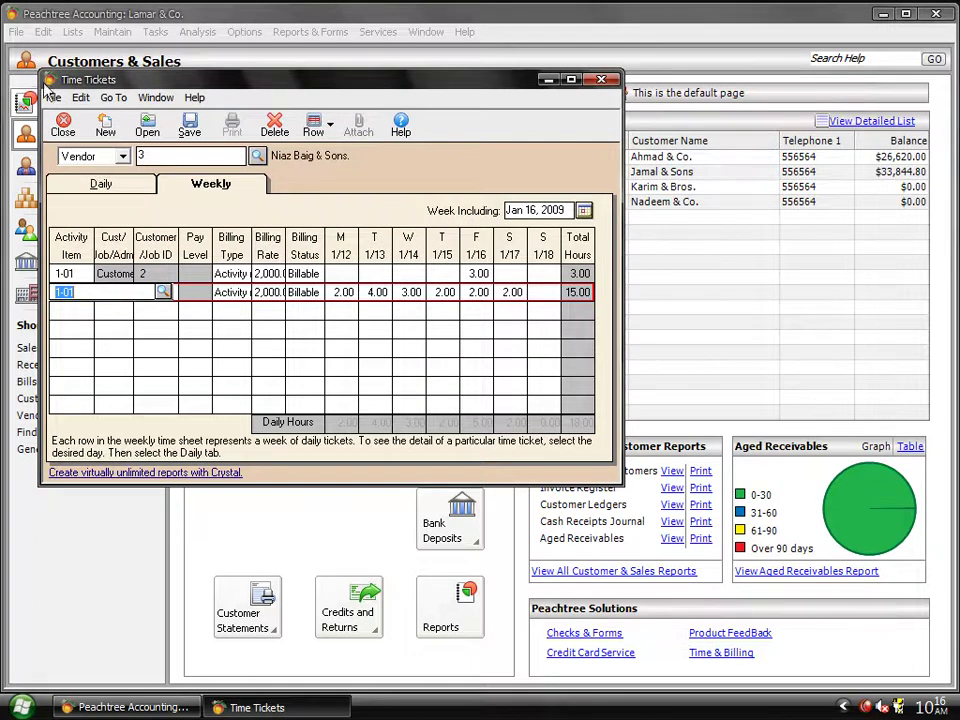
{"action": "left_click", "coordinate": [64, 127]}
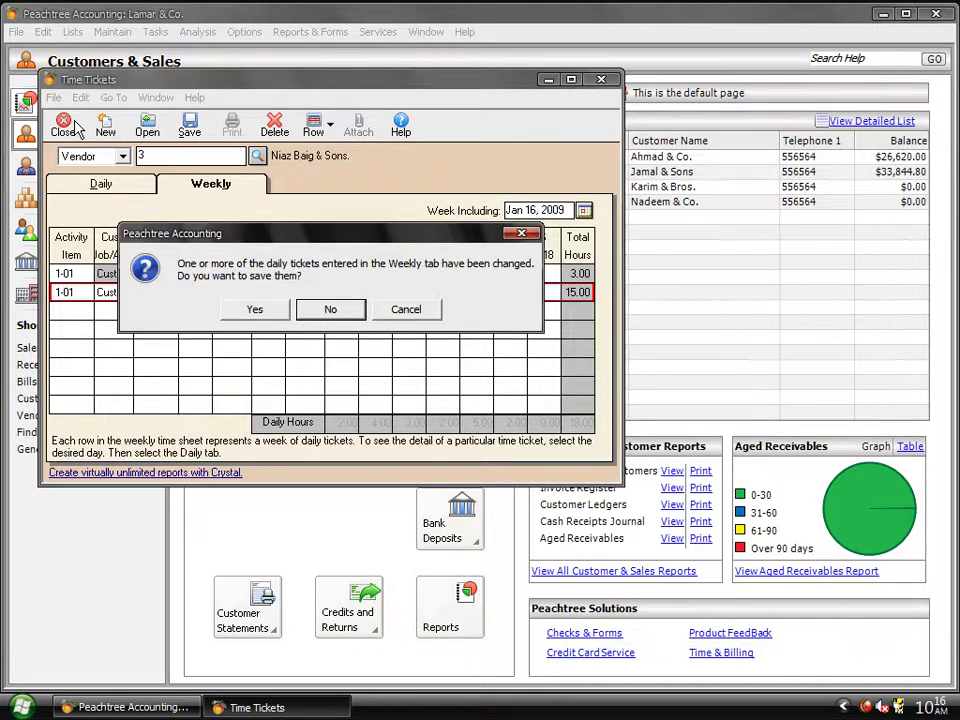
{"action": "left_click", "coordinate": [255, 311]}
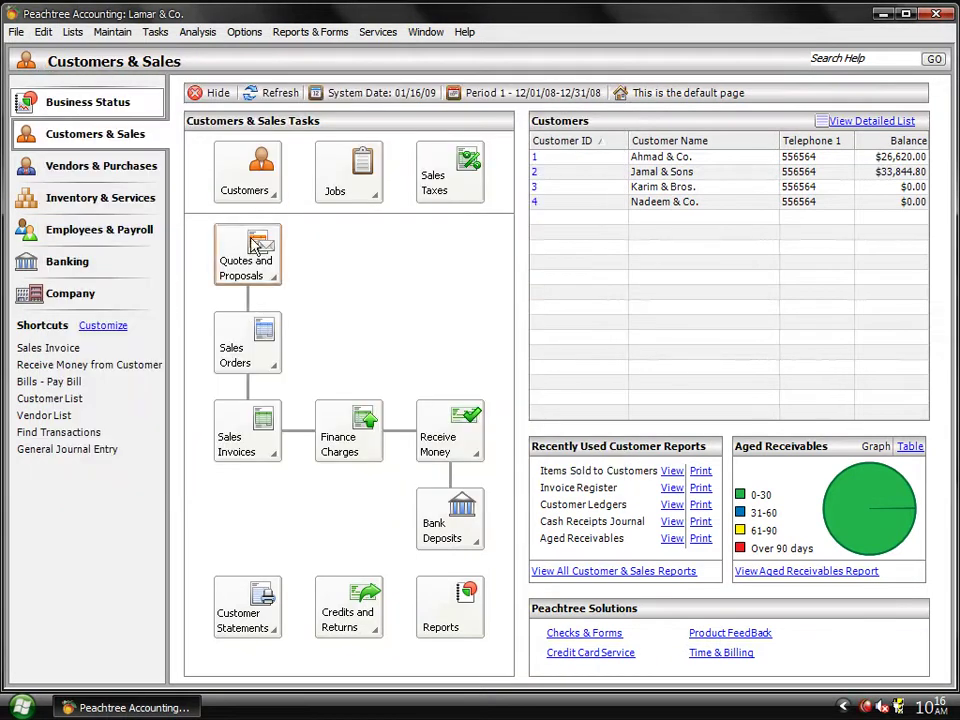
- Show the Business Status overview and refresh its figures
{"action": "left_click", "coordinate": [92, 102]}
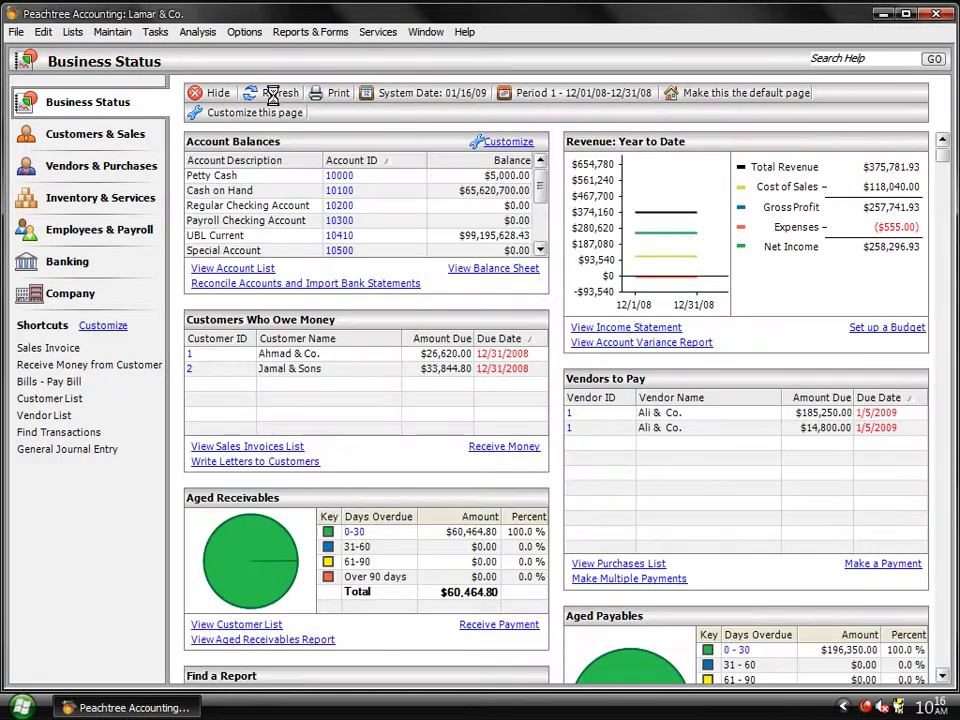
{"action": "left_click", "coordinate": [274, 93]}
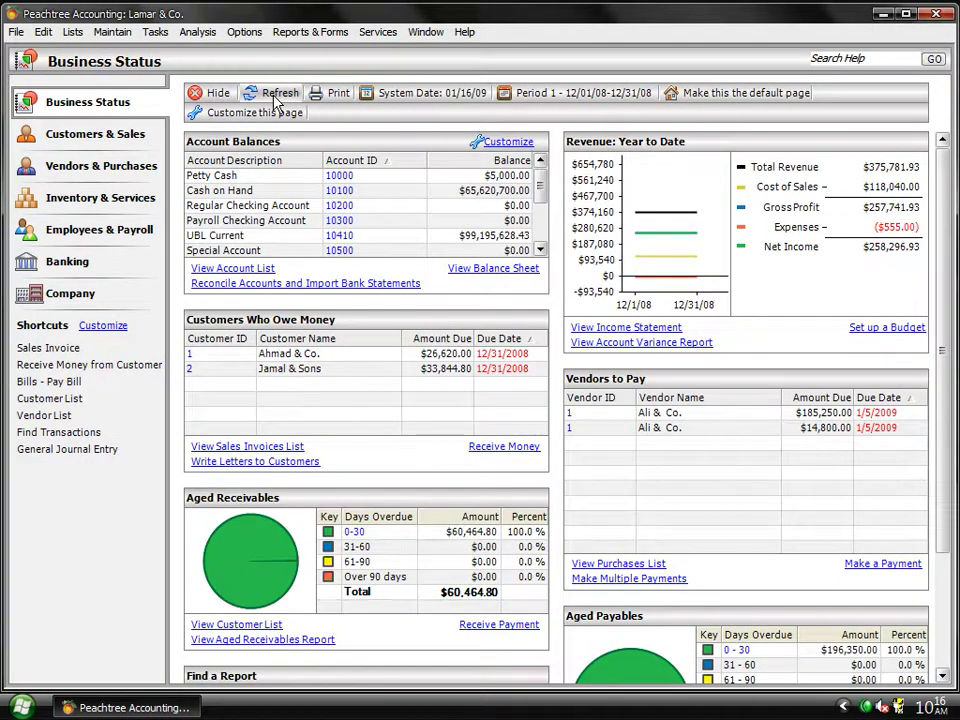
{"action": "left_click", "coordinate": [275, 97]}
- Open a blank sales invoice from Sales/Invoicing
{"action": "left_click", "coordinate": [152, 33]}
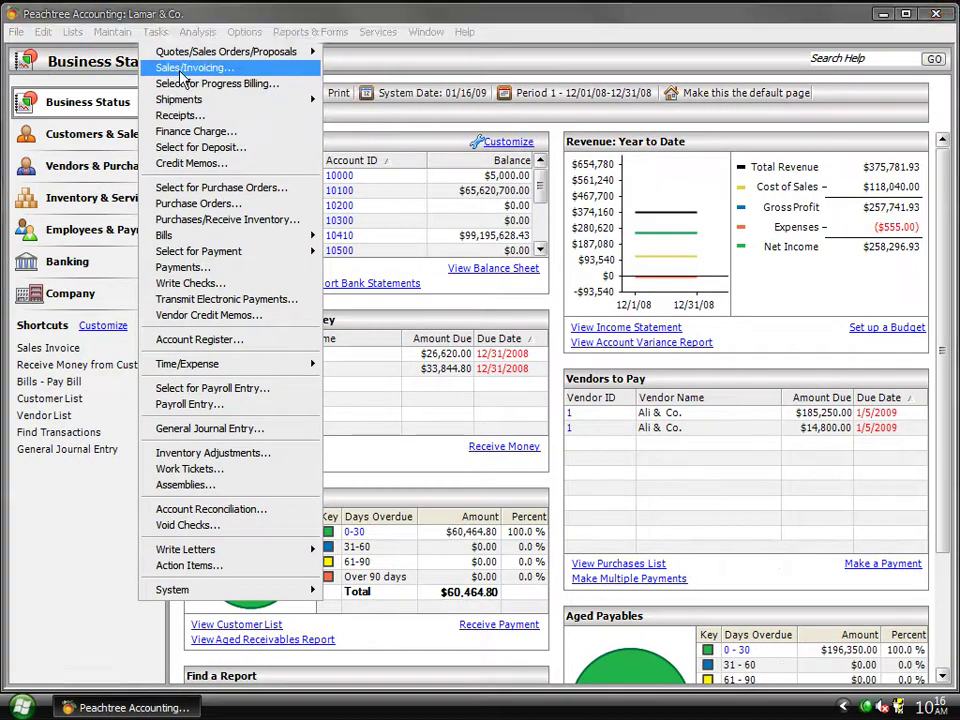
{"action": "left_click", "coordinate": [182, 68]}
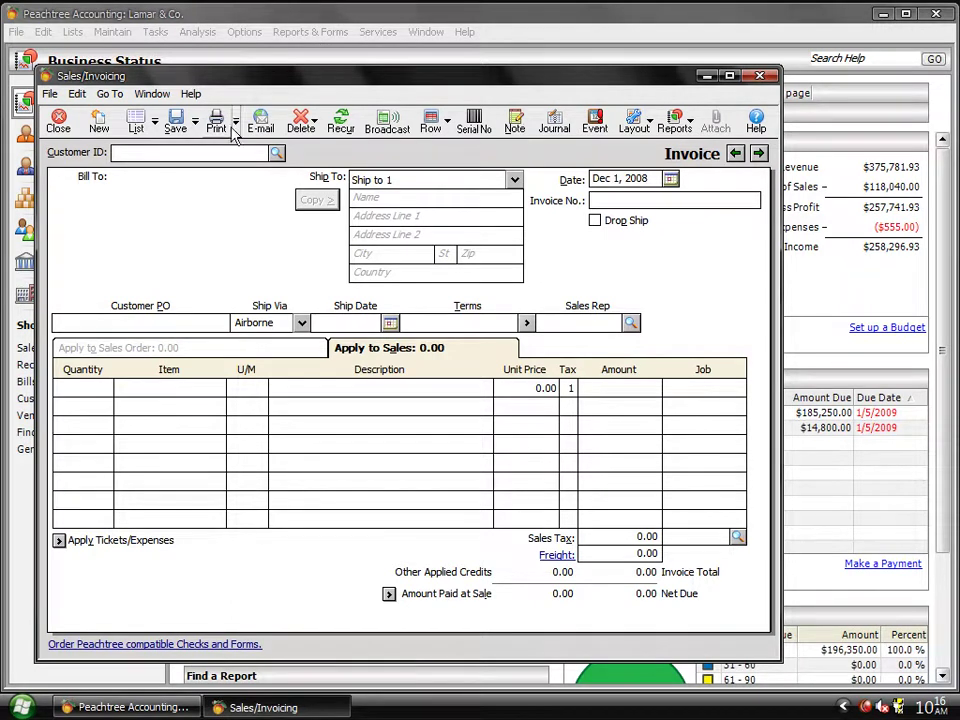
- Bill the invoice to Jamal & Sons and apply their Jan 16, 2009 time ticket to it
{"action": "type", "text": "2"}
{"action": "key", "text": "Tab"}
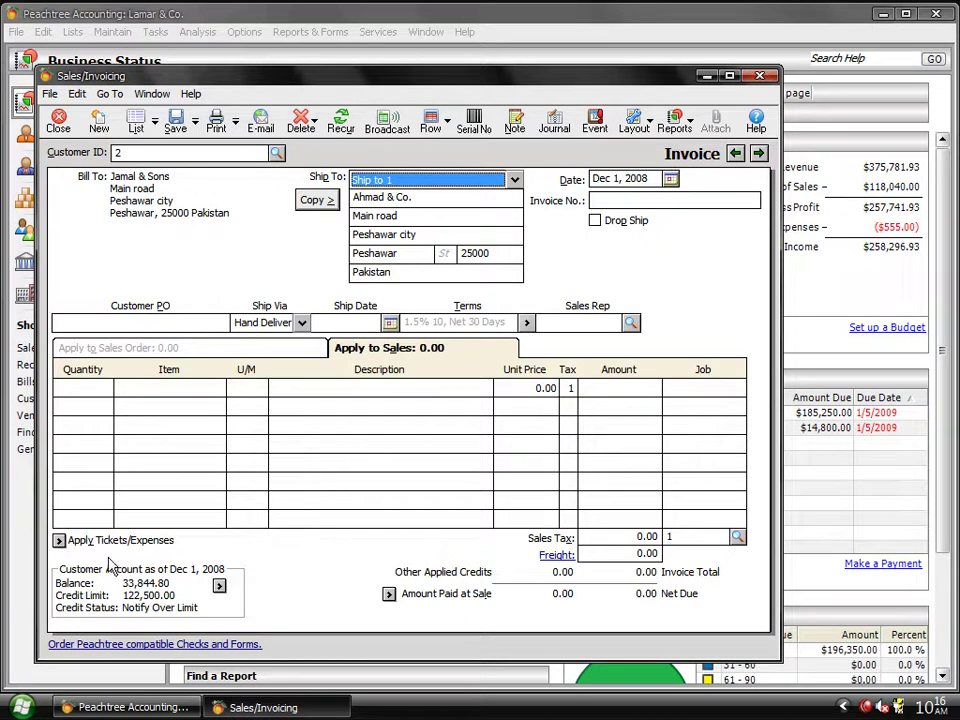
{"action": "left_click", "coordinate": [59, 540]}
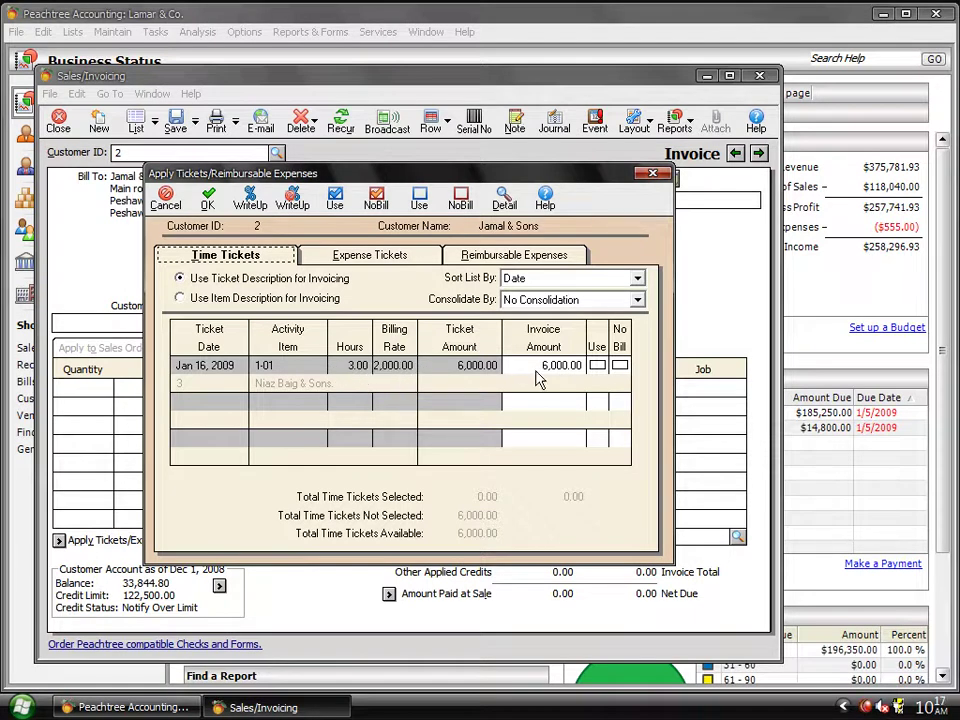
{"action": "left_click", "coordinate": [597, 366]}
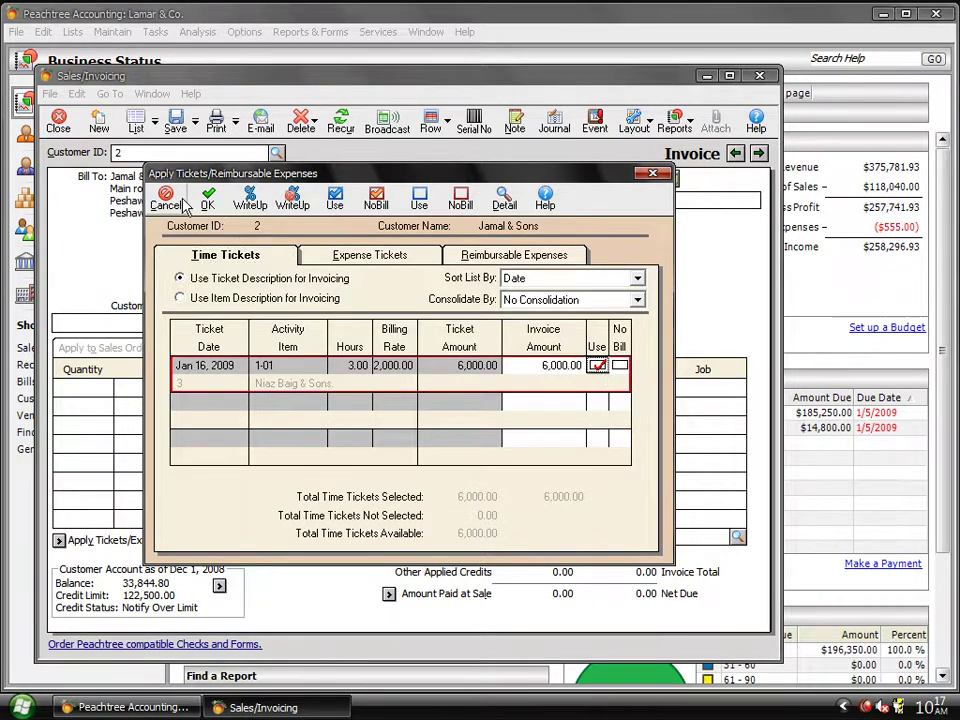
{"action": "left_click", "coordinate": [216, 206]}
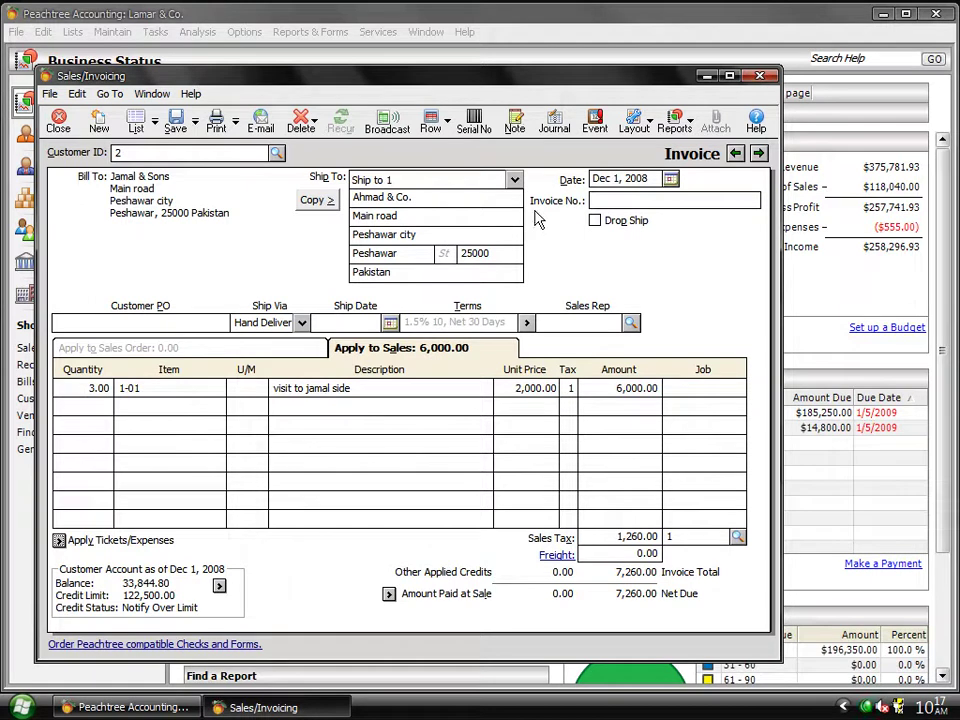
- Set the invoice number to 62234 and save the invoice
{"action": "left_click", "coordinate": [635, 203]}
{"action": "left_click", "coordinate": [183, 137]}
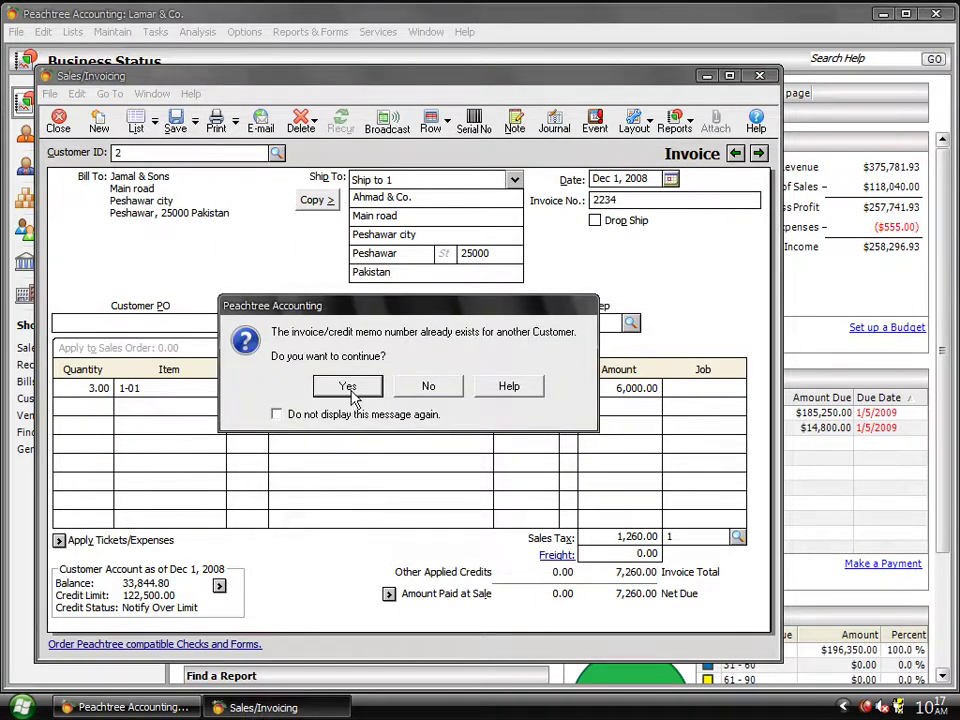
{"action": "left_click", "coordinate": [429, 386]}
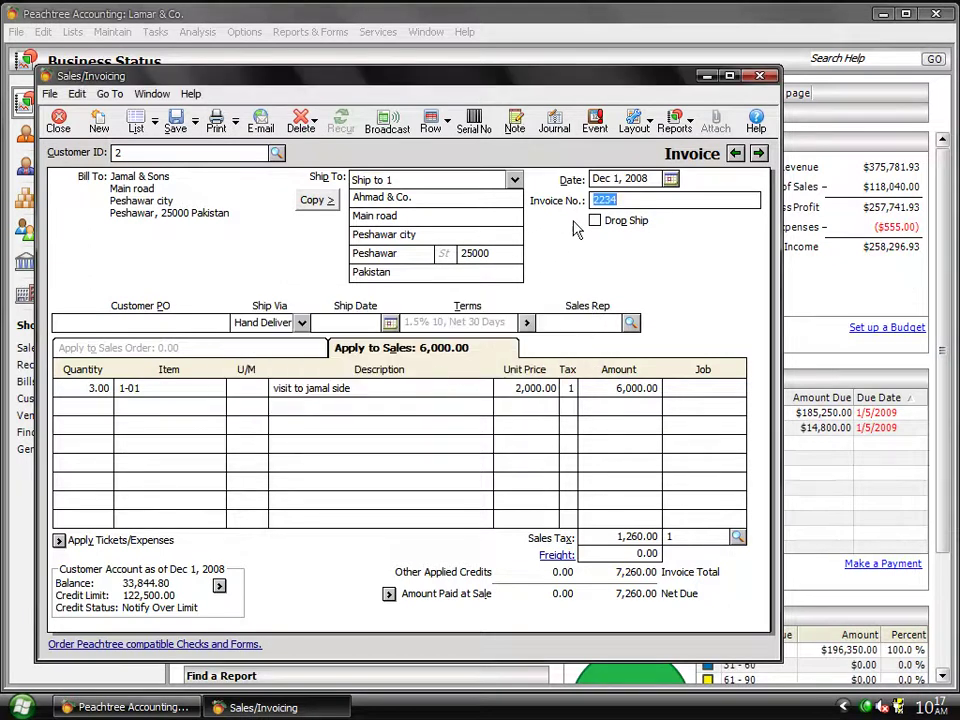
{"action": "key", "text": "Left"}
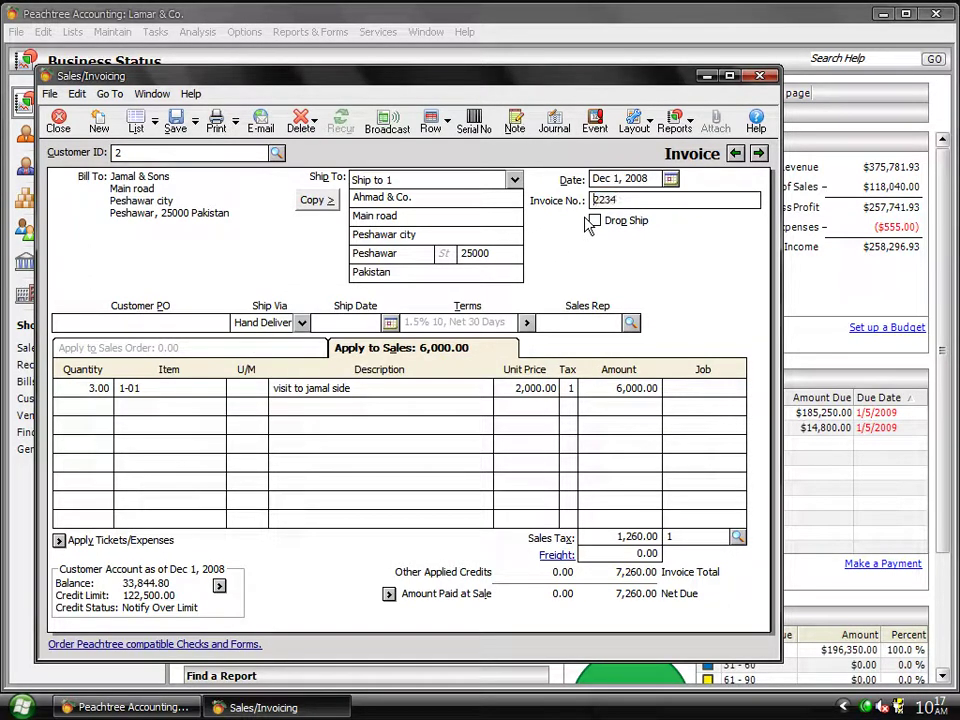
{"action": "type", "text": "6"}
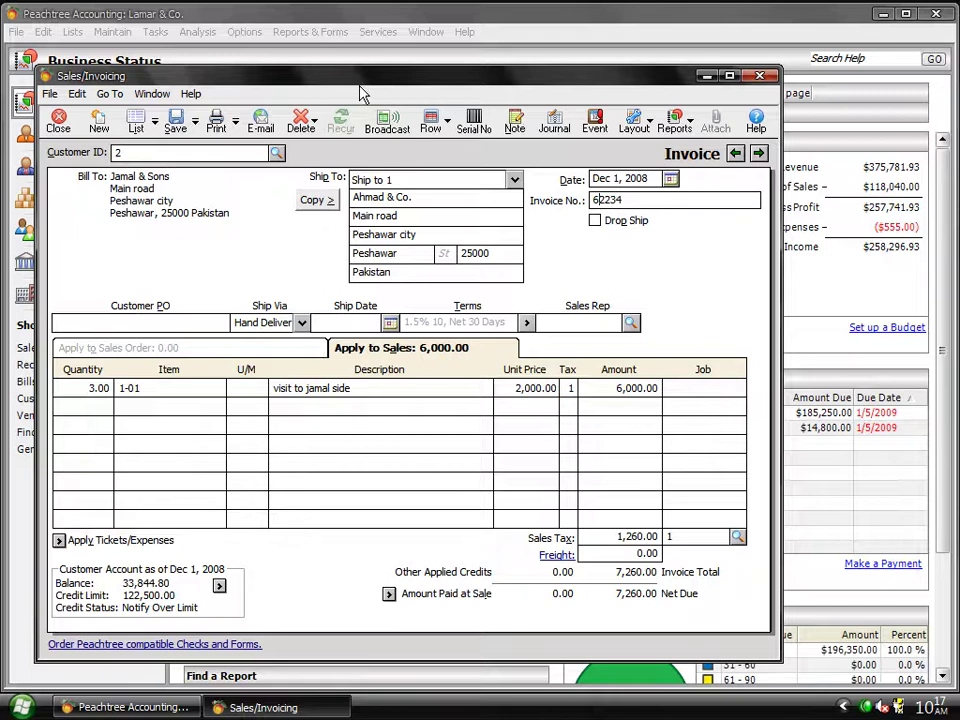
{"action": "left_click", "coordinate": [188, 117]}
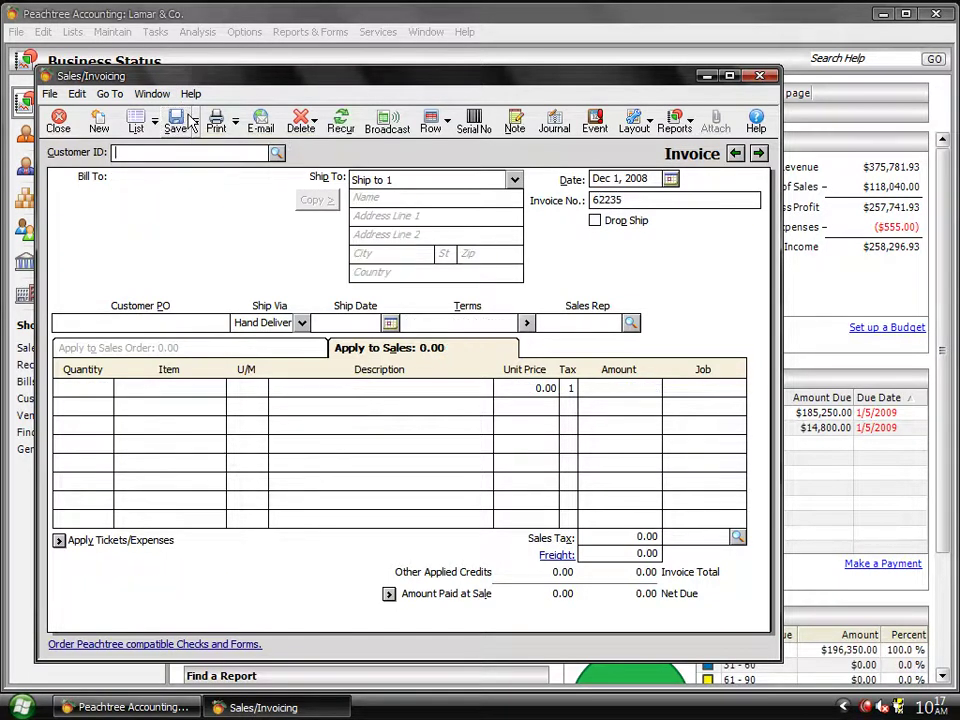
- Refresh the Business Status figures and reopen the Jamal & Sons invoice with $7,260.00 due
{"action": "left_click", "coordinate": [60, 126]}
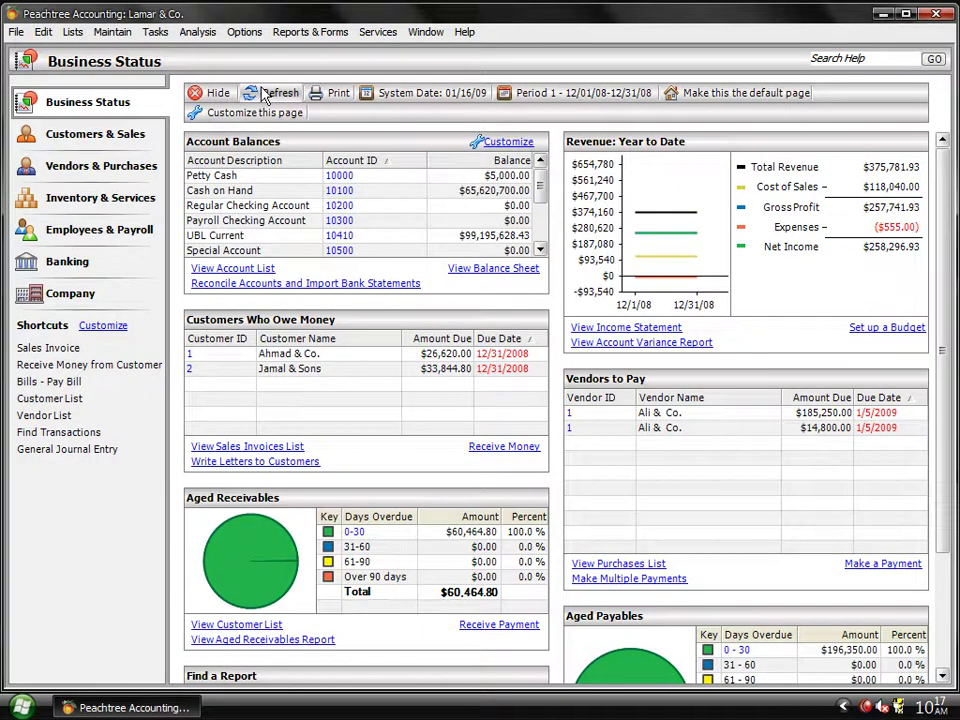
{"action": "left_click", "coordinate": [268, 93]}
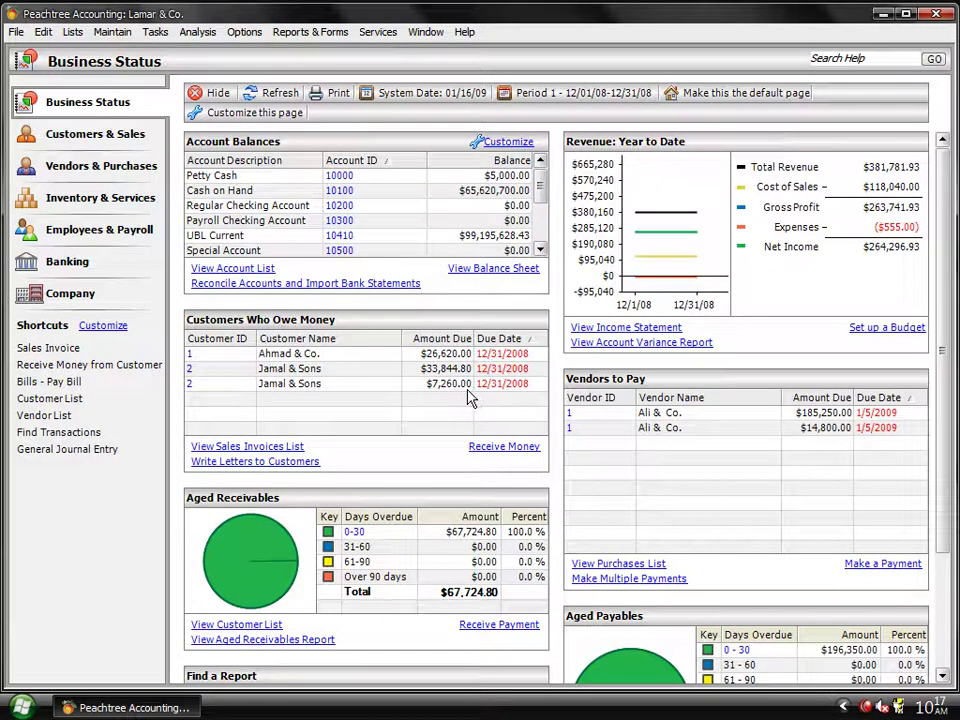
{"action": "double_click", "coordinate": [190, 386]}
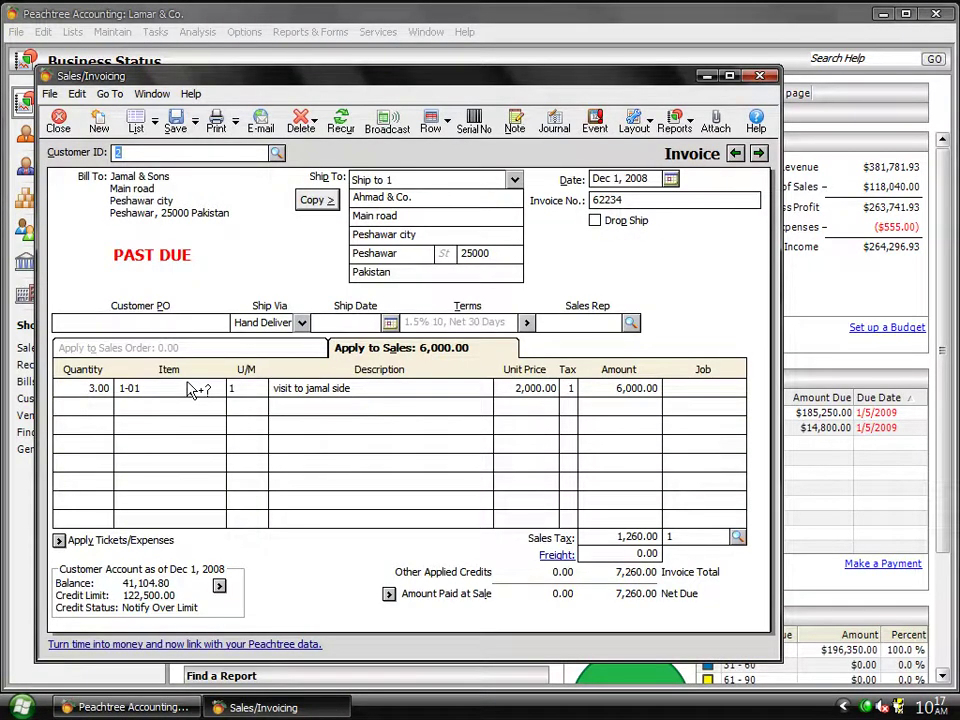
{"action": "double_click", "coordinate": [707, 537]}
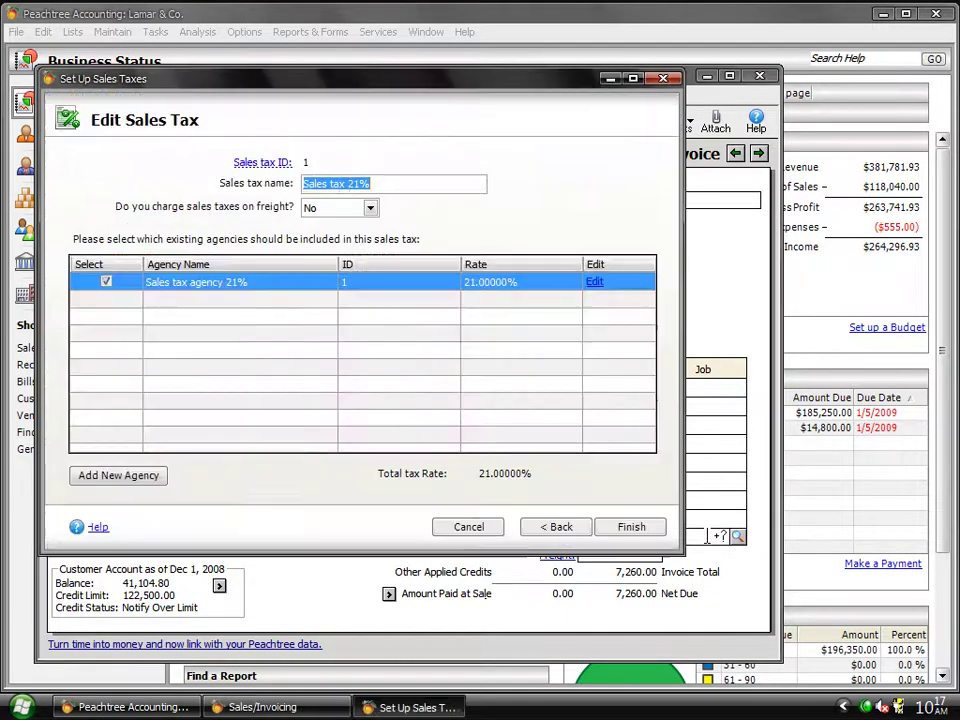
{"action": "left_click", "coordinate": [666, 82]}
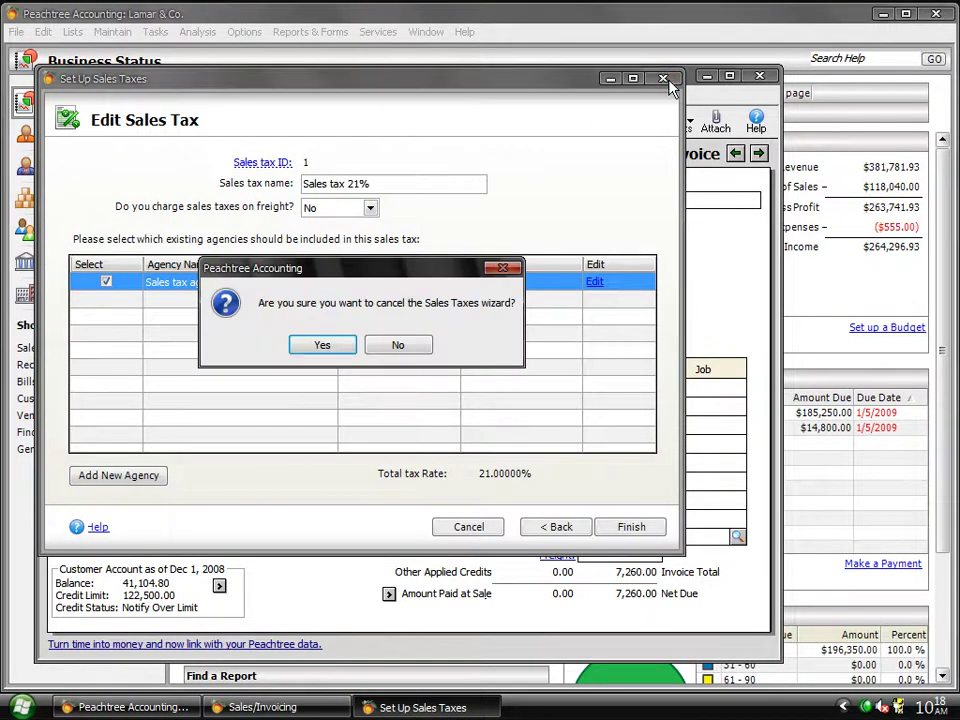
{"action": "key", "text": "n"}
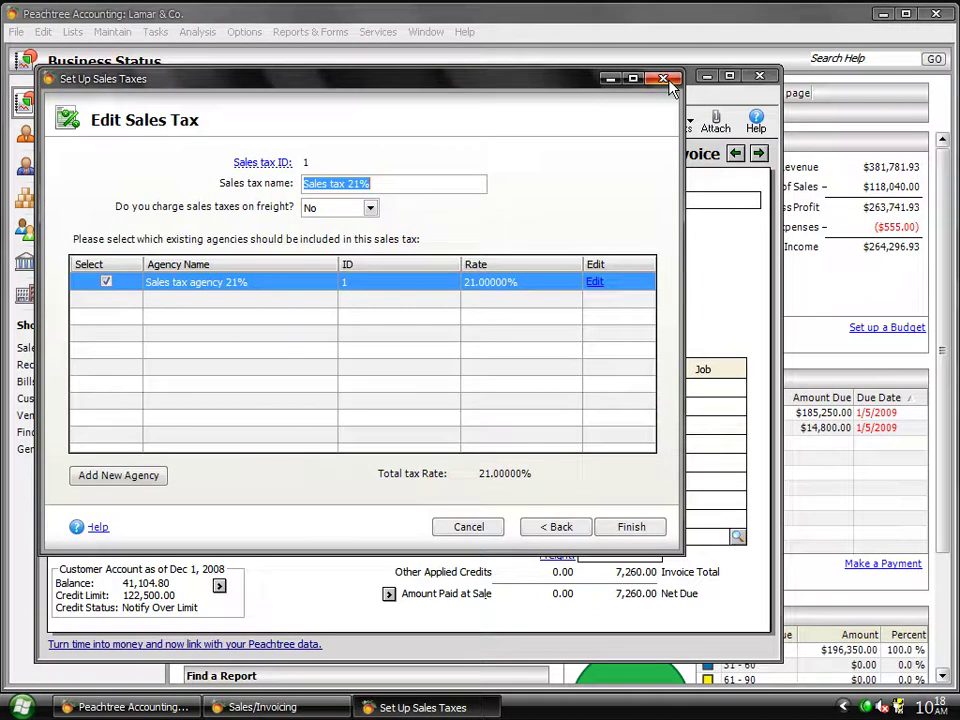
{"action": "left_click", "coordinate": [670, 84]}
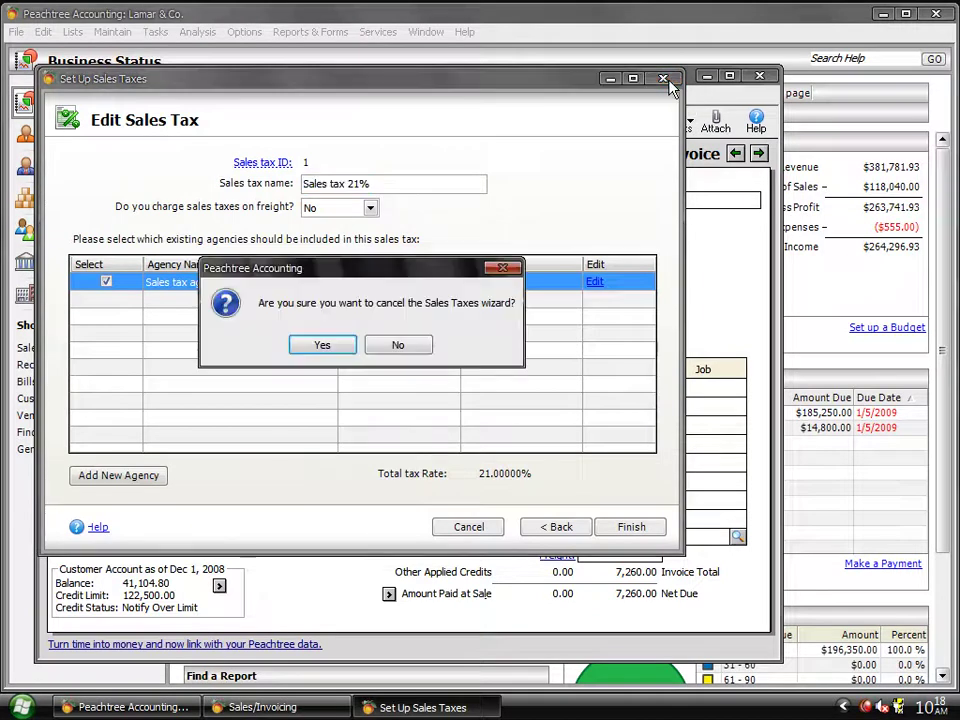
{"action": "key", "text": "y"}
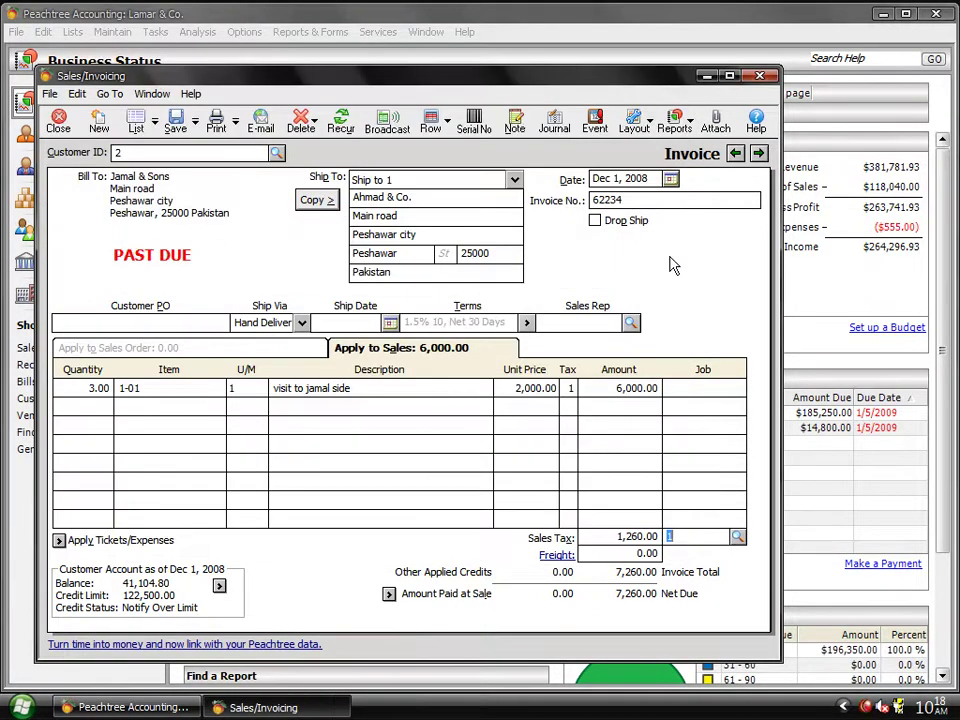
- Clear the sales tax code on the Jamal & Sons invoice and save the change
{"action": "key", "text": "BackSpace"}
{"action": "key", "text": "Tab"}
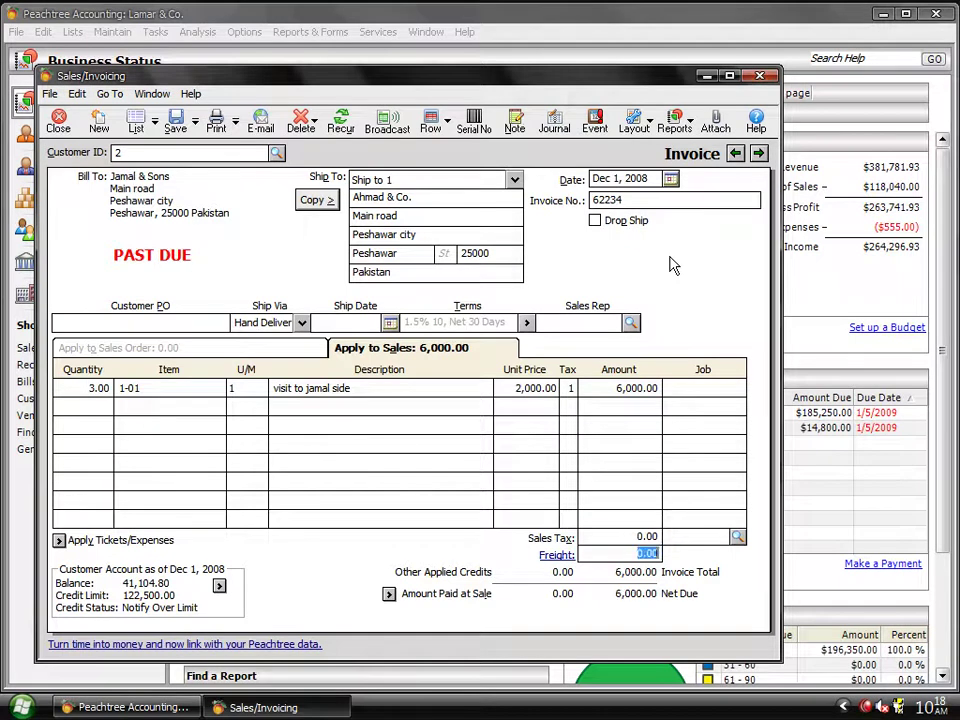
{"action": "left_click", "coordinate": [178, 132]}
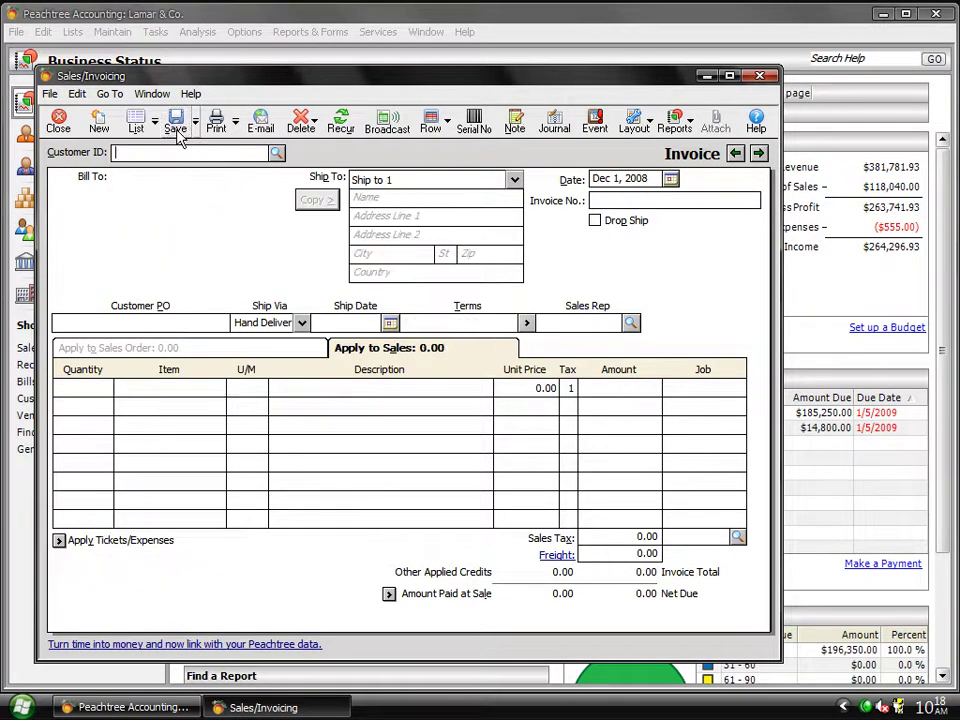
- Close the invoice window and refresh the Business Status figures
{"action": "left_click", "coordinate": [59, 125]}
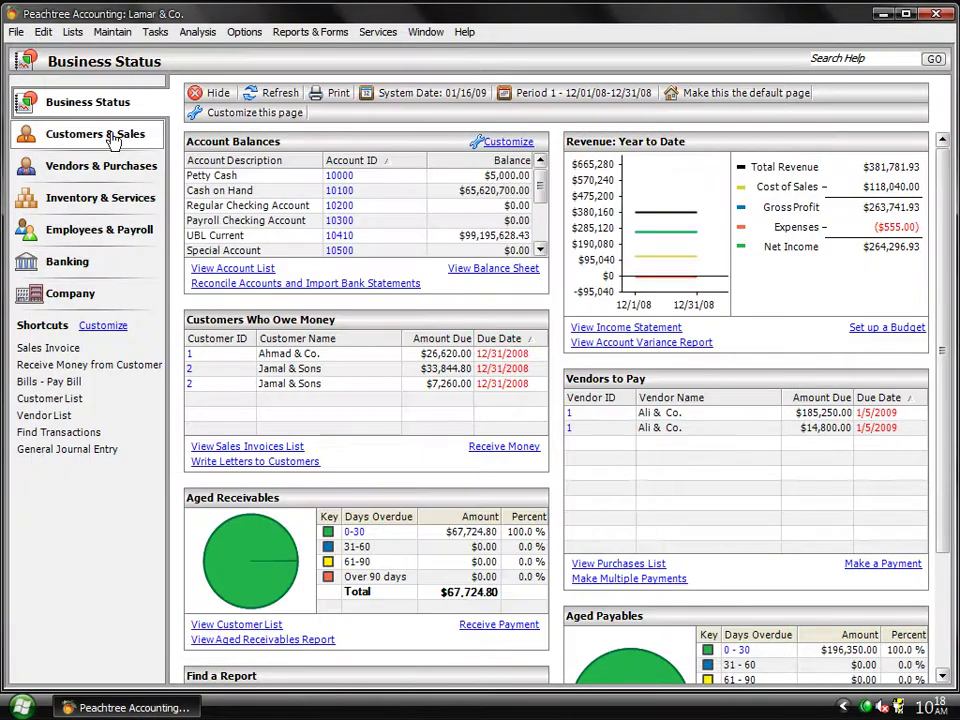
{"action": "left_click", "coordinate": [278, 95]}
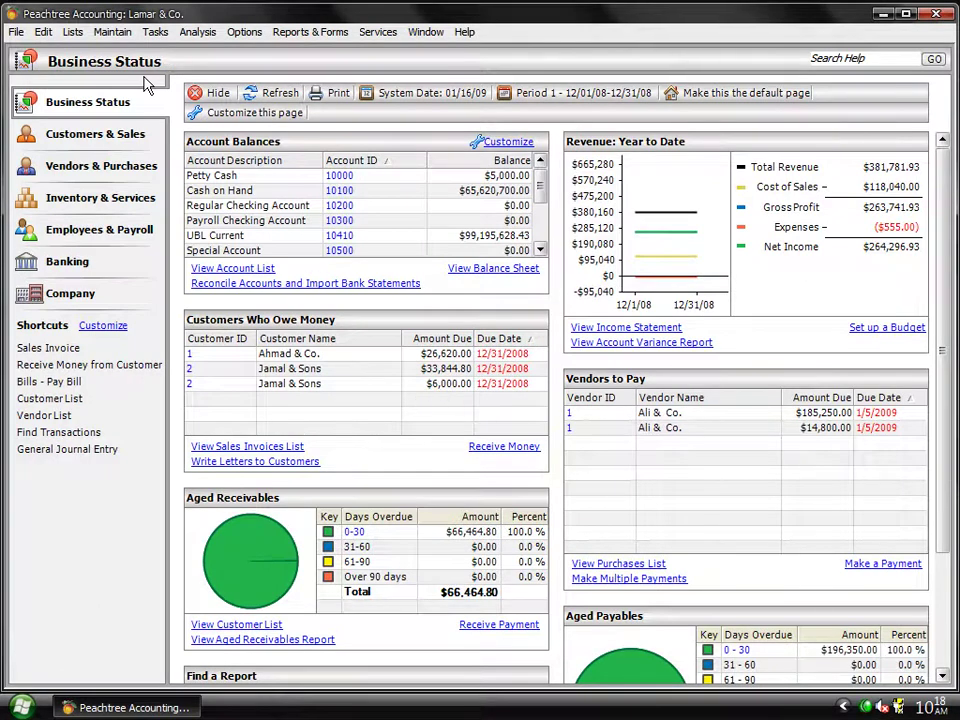
- Start a new sales invoice for Karim & Bros. and open their billable time tickets
{"action": "left_click", "coordinate": [149, 34]}
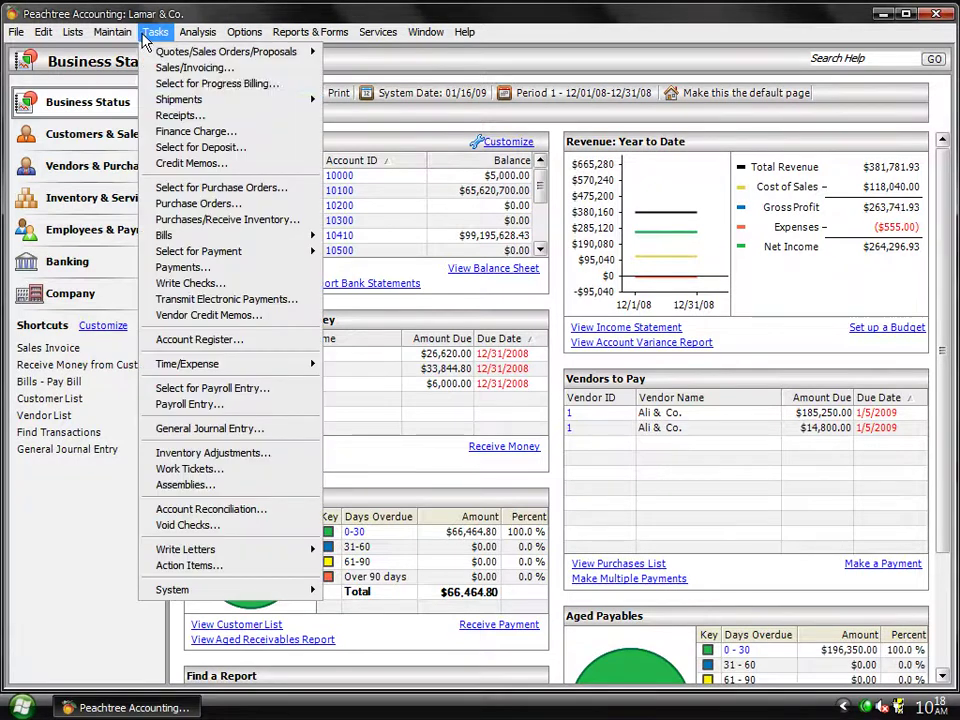
{"action": "left_click", "coordinate": [188, 70]}
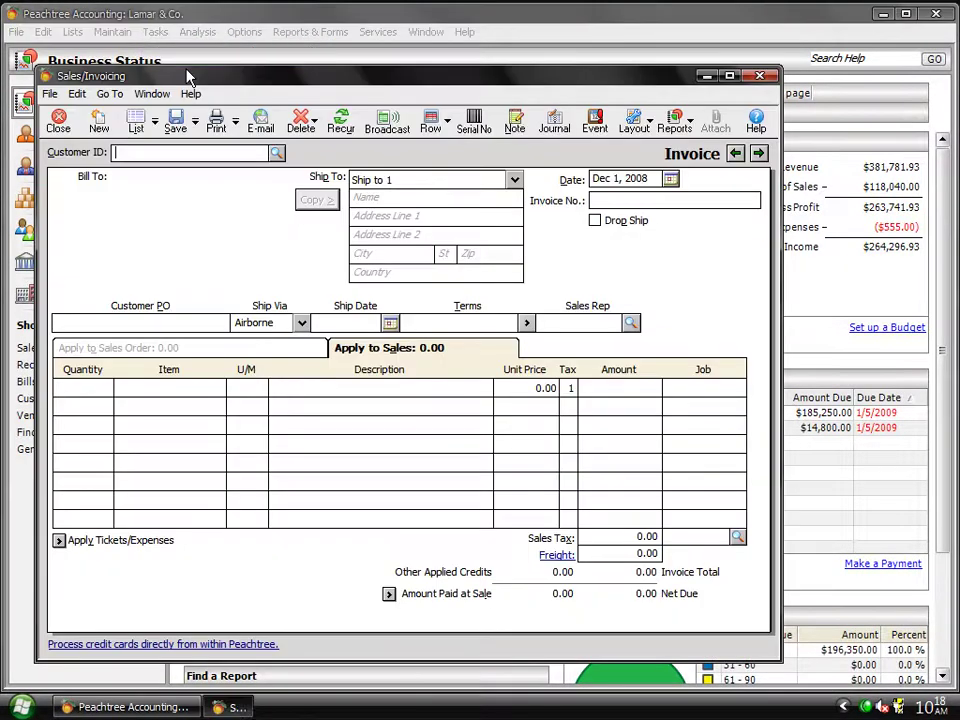
{"action": "type", "text": "3"}
{"action": "key", "text": "Tab"}
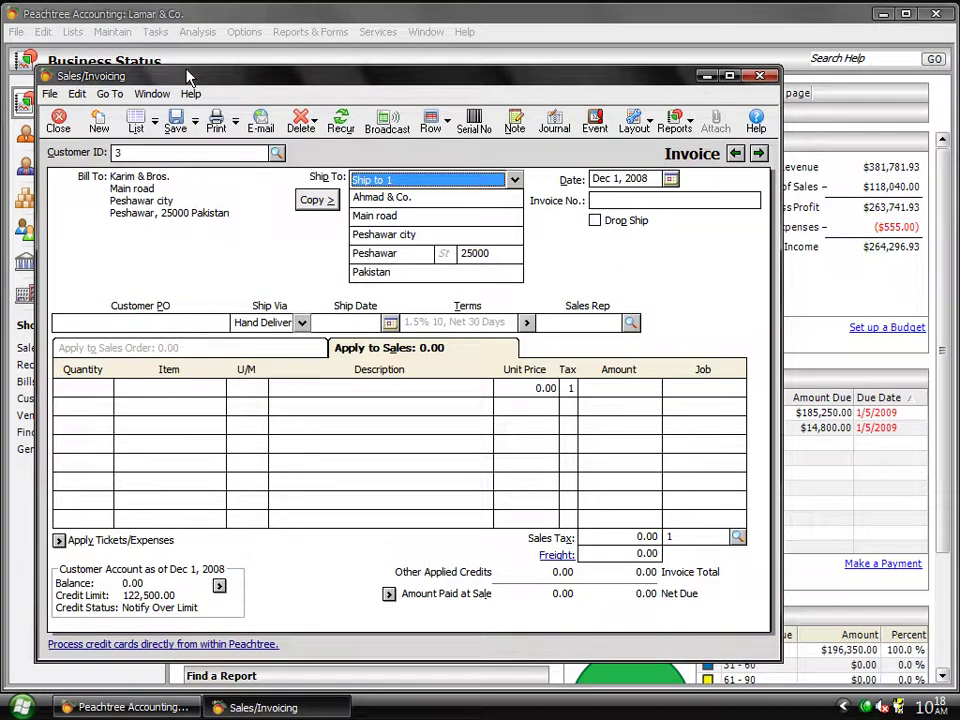
{"action": "left_click", "coordinate": [60, 541]}
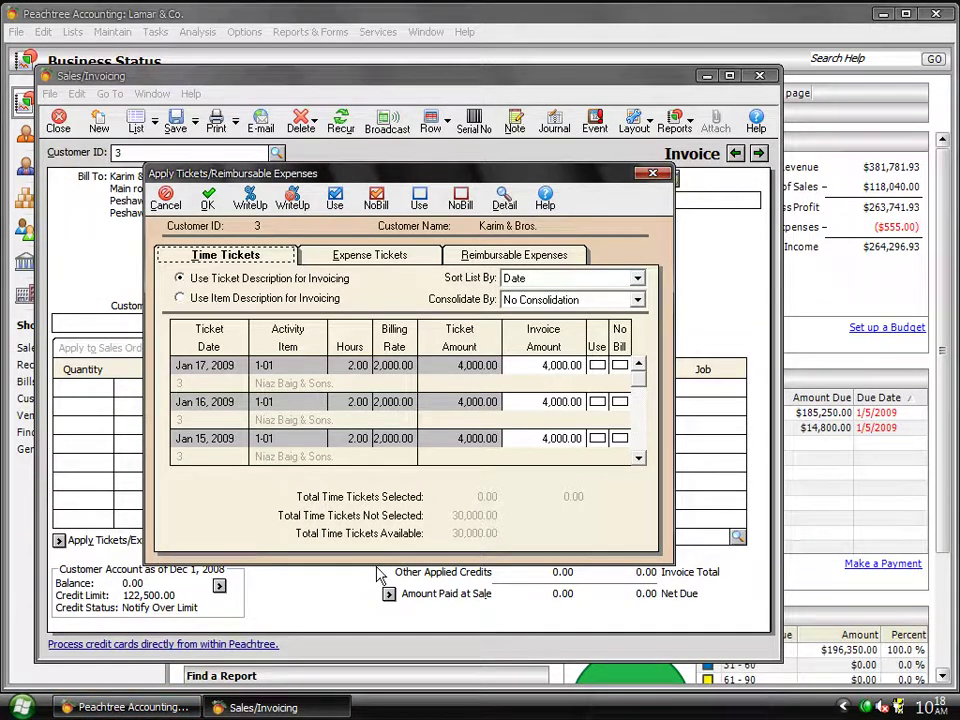
- Apply all six Karim & Bros. time tickets from Jan 12 to Jan 17, 2009 to the invoice
{"action": "left_click", "coordinate": [596, 367]}
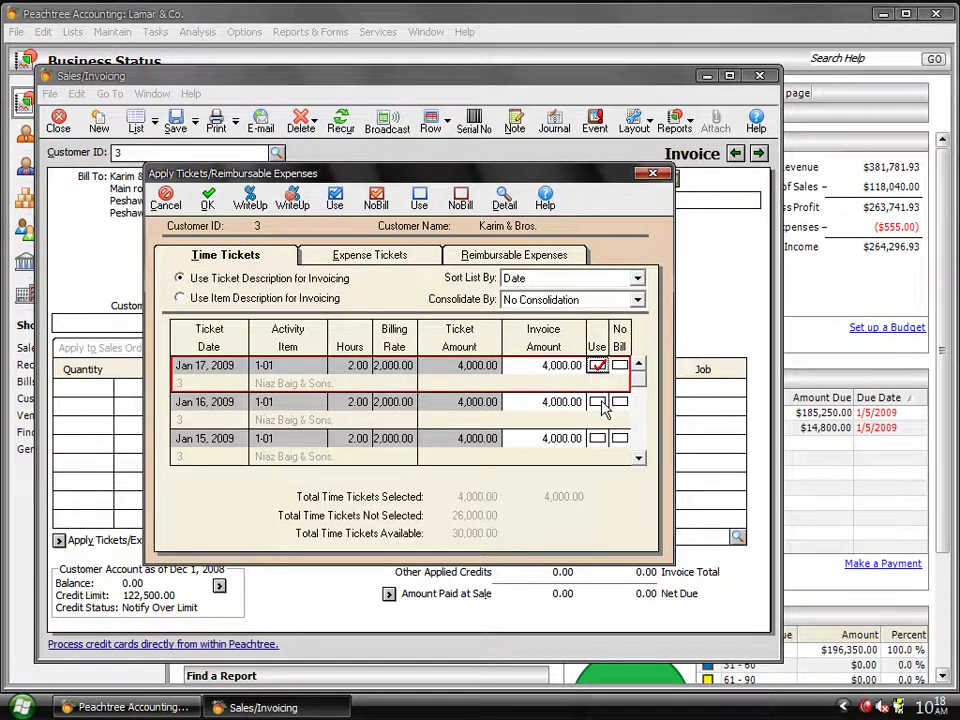
{"action": "left_click", "coordinate": [600, 405]}
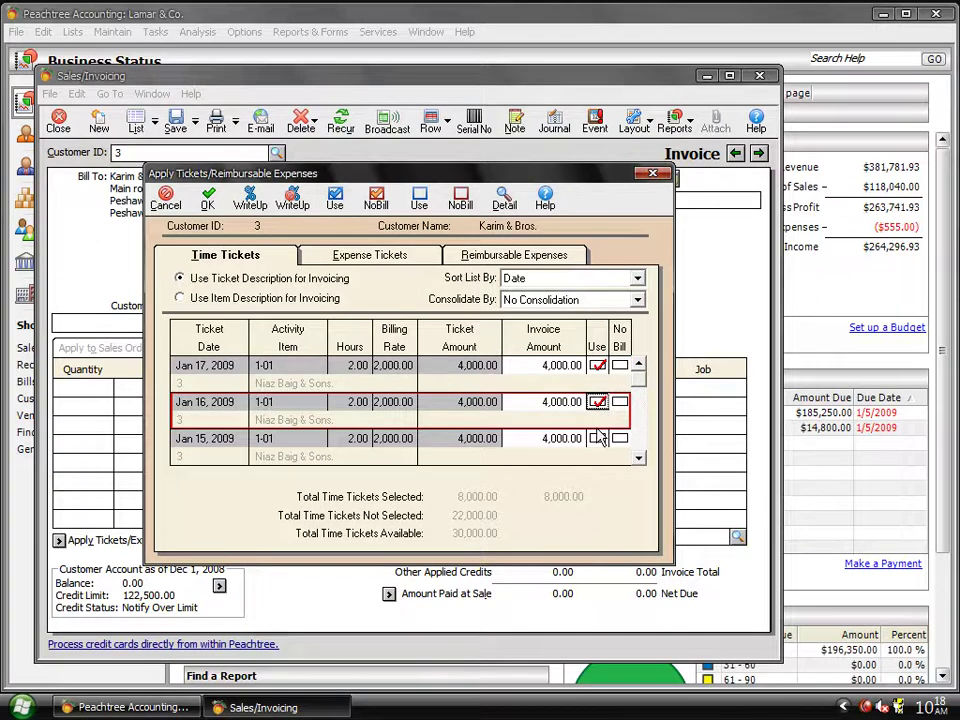
{"action": "left_click", "coordinate": [597, 441]}
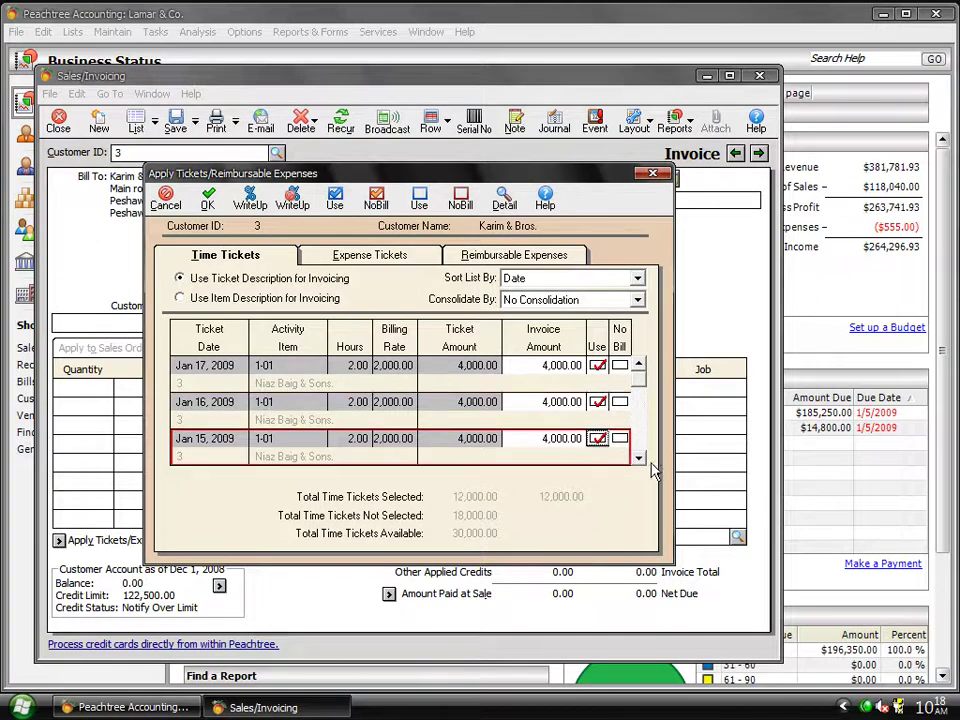
{"action": "left_click", "coordinate": [639, 461]}
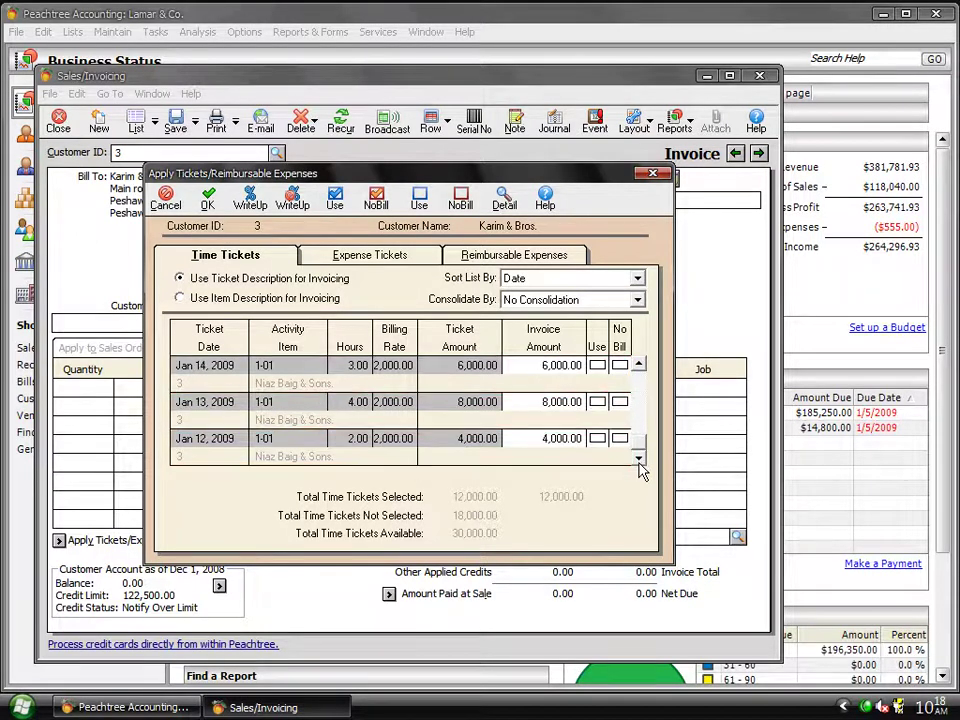
{"action": "left_click", "coordinate": [597, 366]}
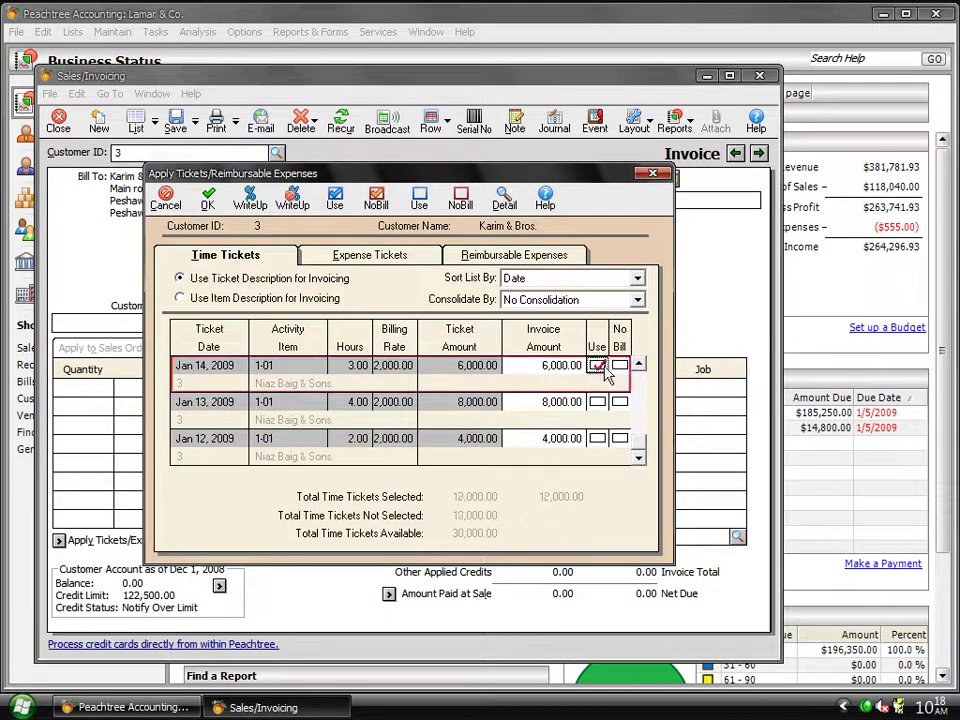
{"action": "left_click", "coordinate": [598, 403]}
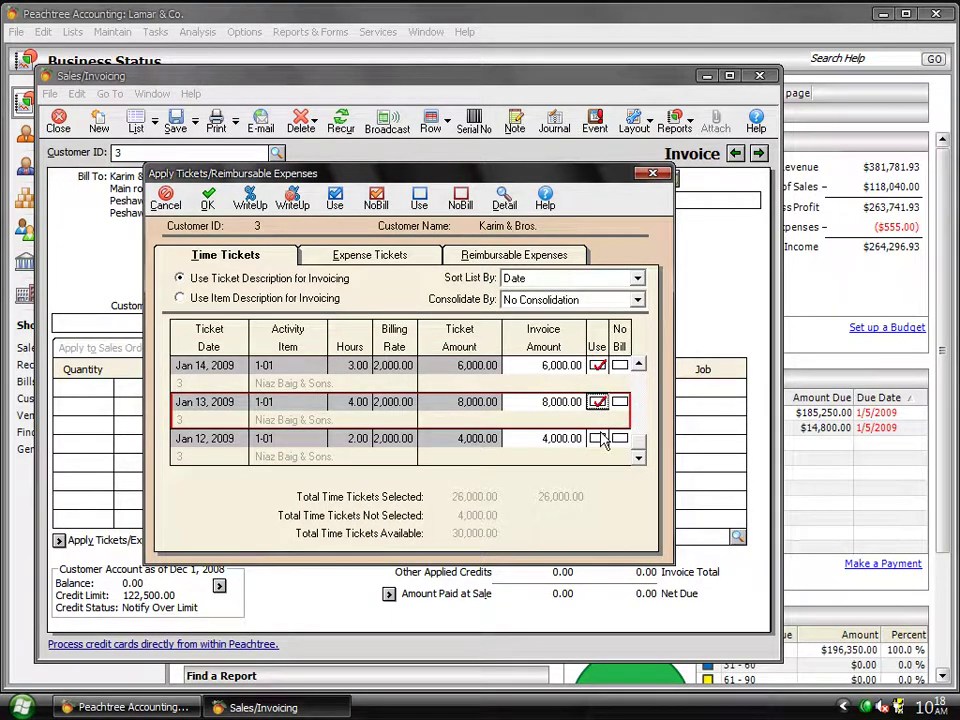
{"action": "left_click", "coordinate": [599, 440]}
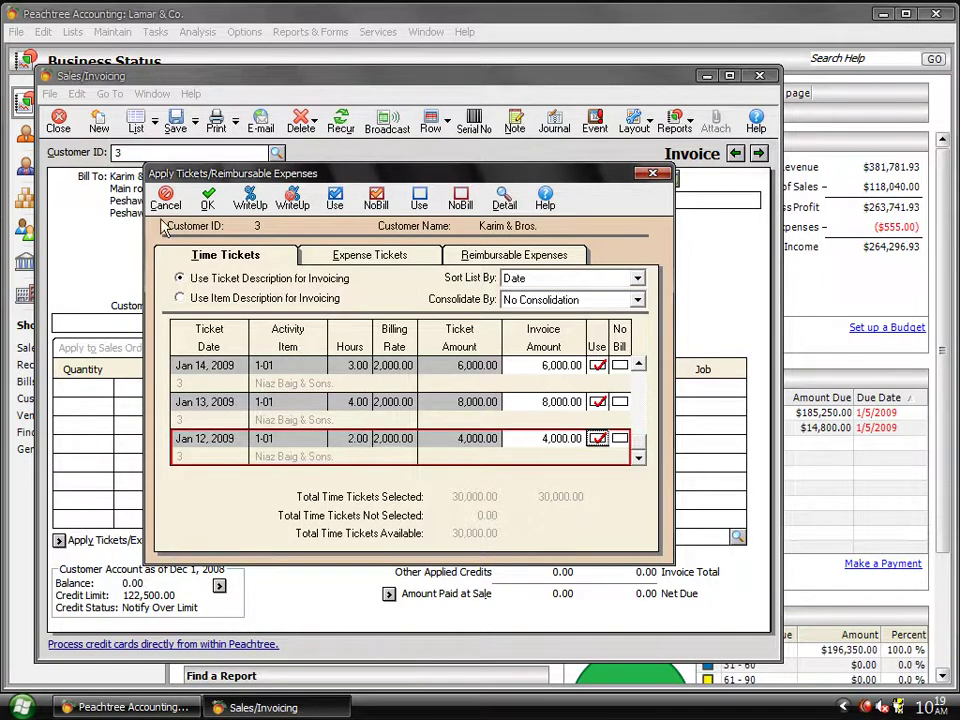
{"action": "left_click", "coordinate": [207, 205]}
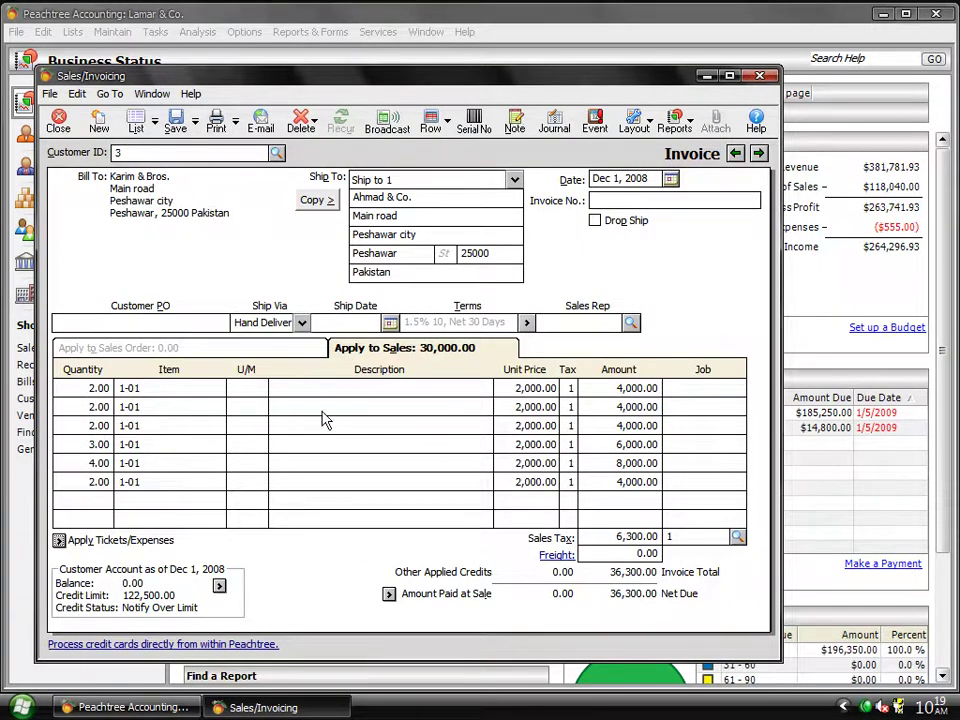
- Remove the sales tax code from the Karim & Bros. invoice and save it
{"action": "left_click", "coordinate": [677, 541]}
{"action": "type", "text": "0"}
{"action": "key", "text": "Tab"}
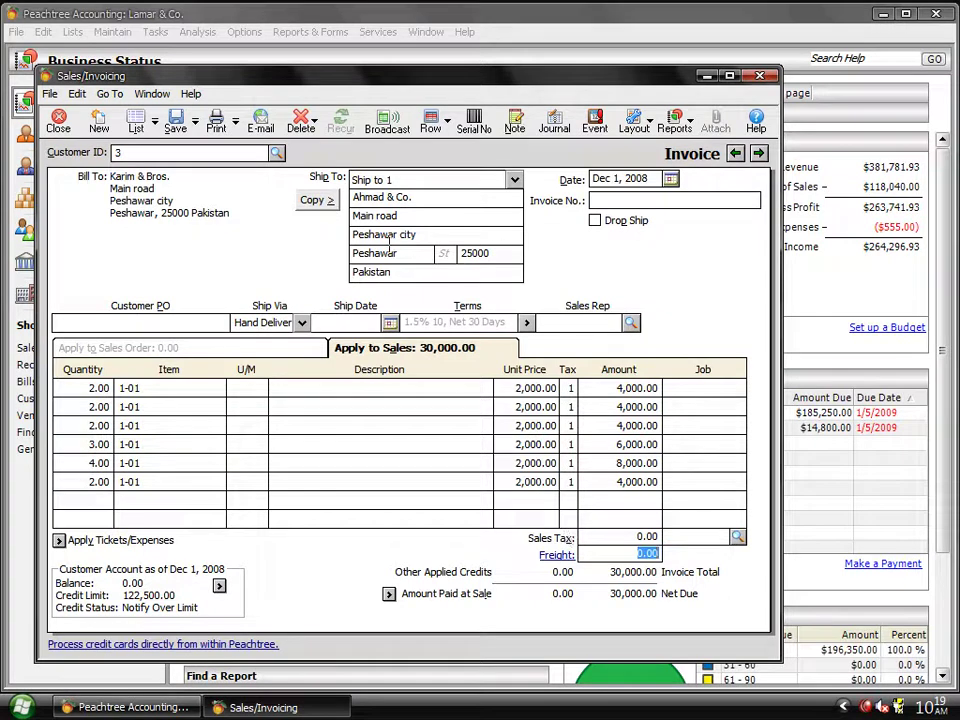
{"action": "left_click", "coordinate": [175, 125]}
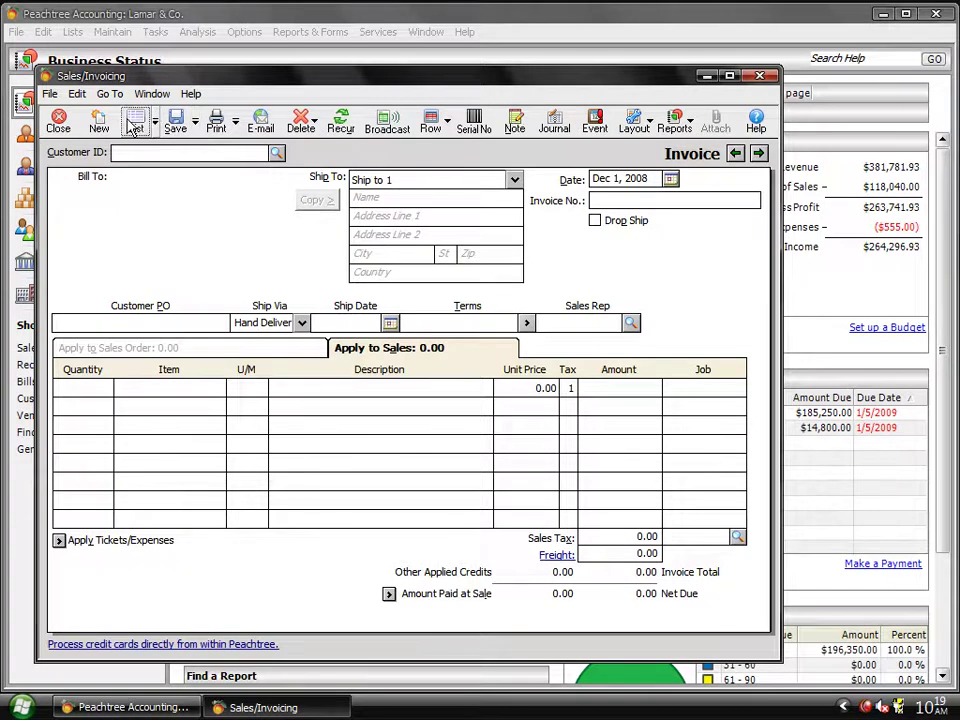
- Reopen the Karim & Bros. $30,000.00 invoice from the sales invoice list, enter invoice number 56453 and save it
{"action": "left_click", "coordinate": [133, 127]}
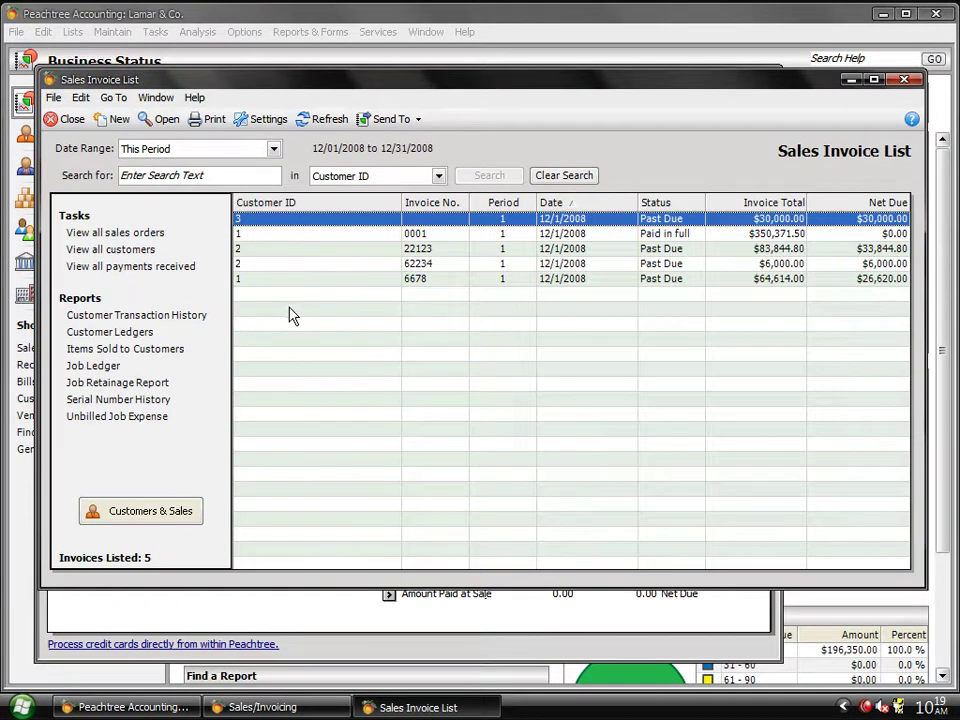
{"action": "double_click", "coordinate": [409, 219]}
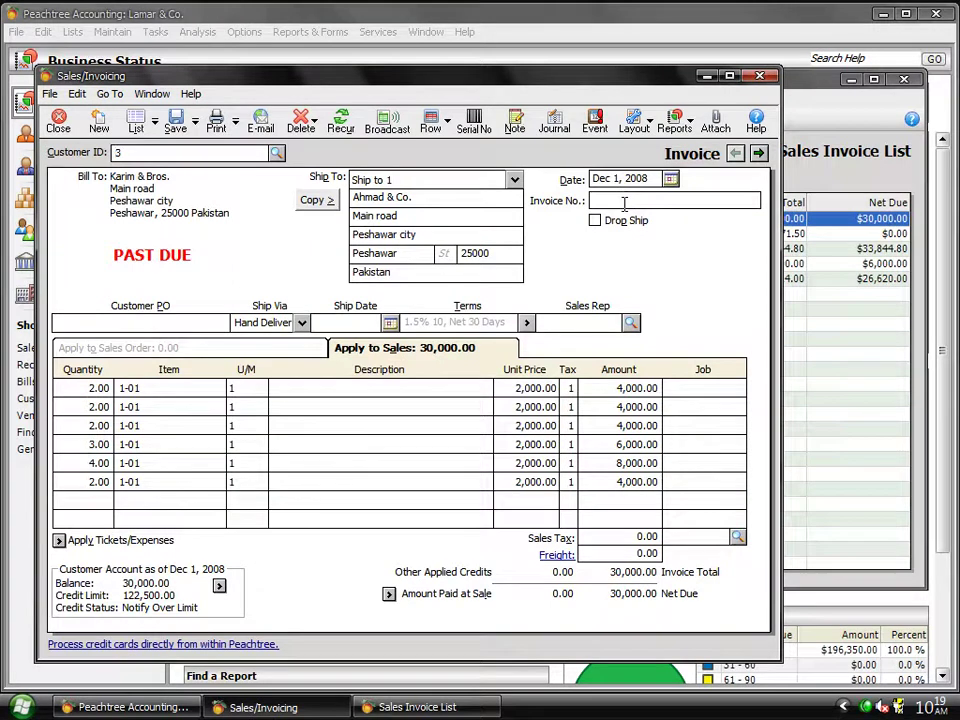
{"action": "type", "text": "56453"}
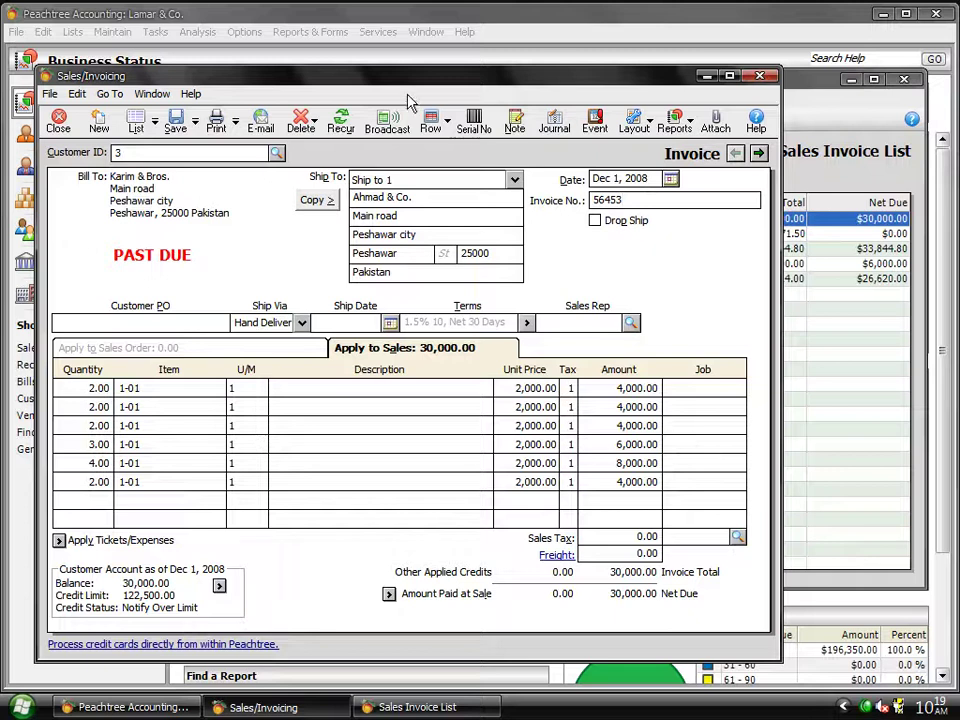
{"action": "left_click", "coordinate": [175, 125]}
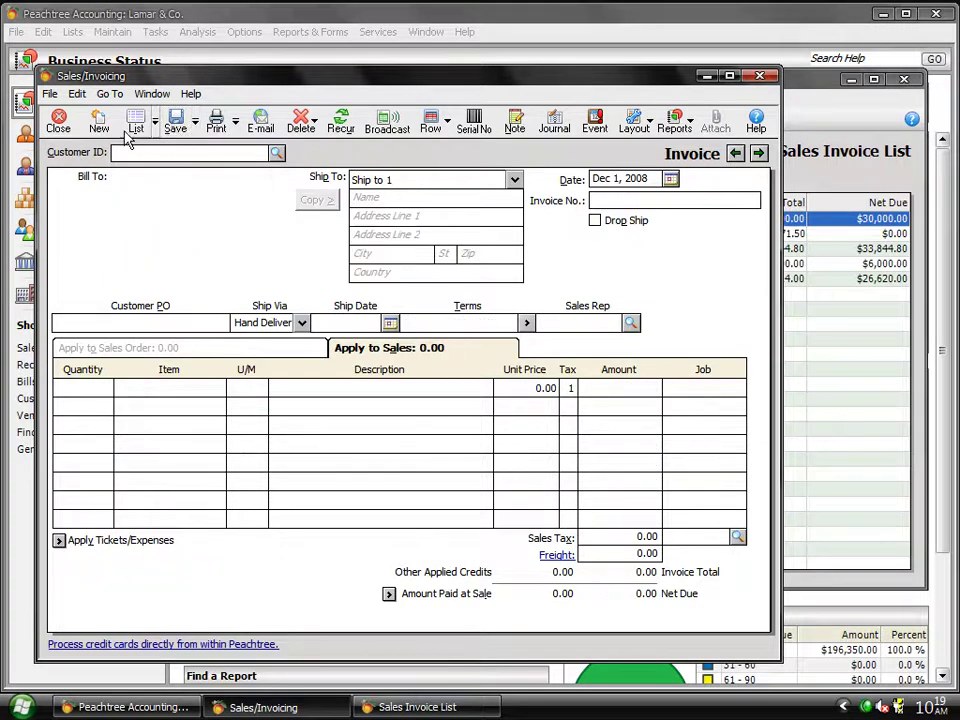
- Close the invoice window and the sales invoice list, and refresh the Business Status figures
{"action": "left_click", "coordinate": [55, 122]}
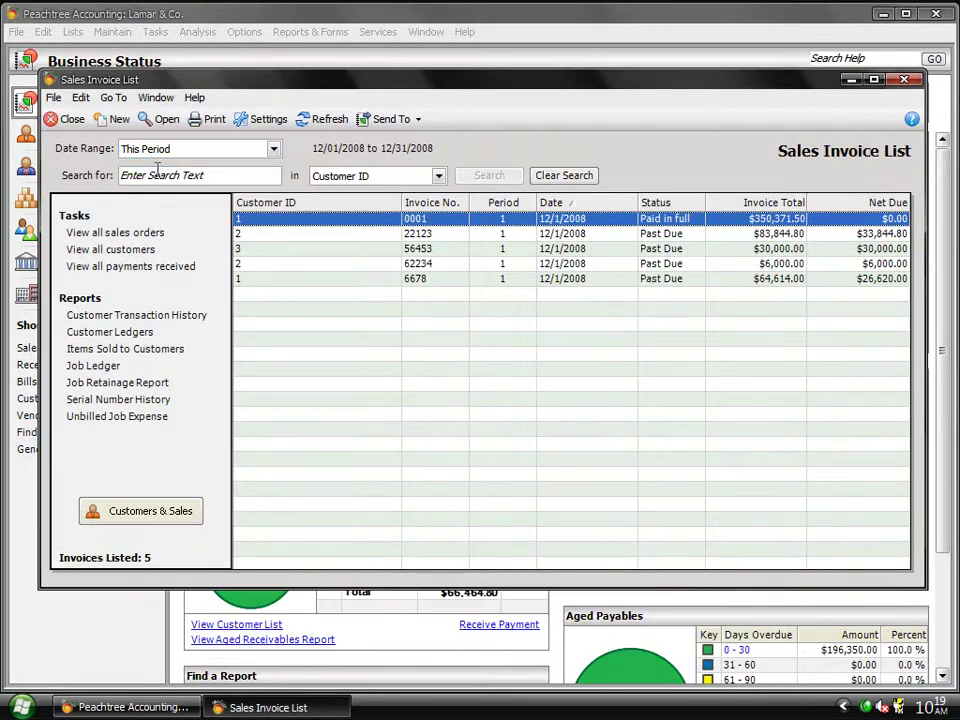
{"action": "left_click", "coordinate": [48, 120]}
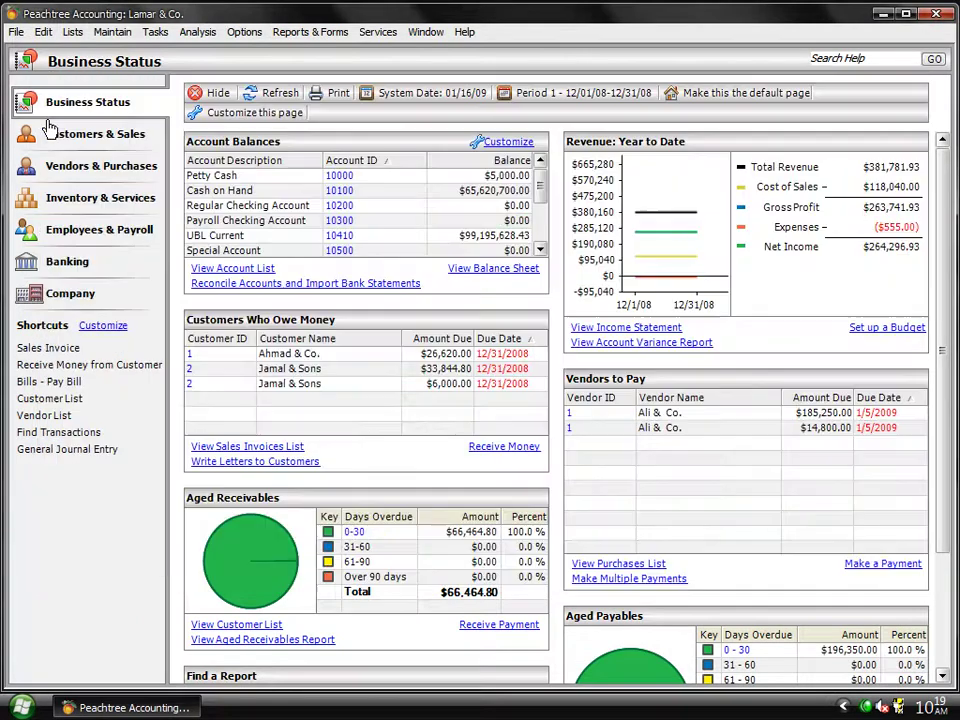
{"action": "left_click", "coordinate": [265, 97]}
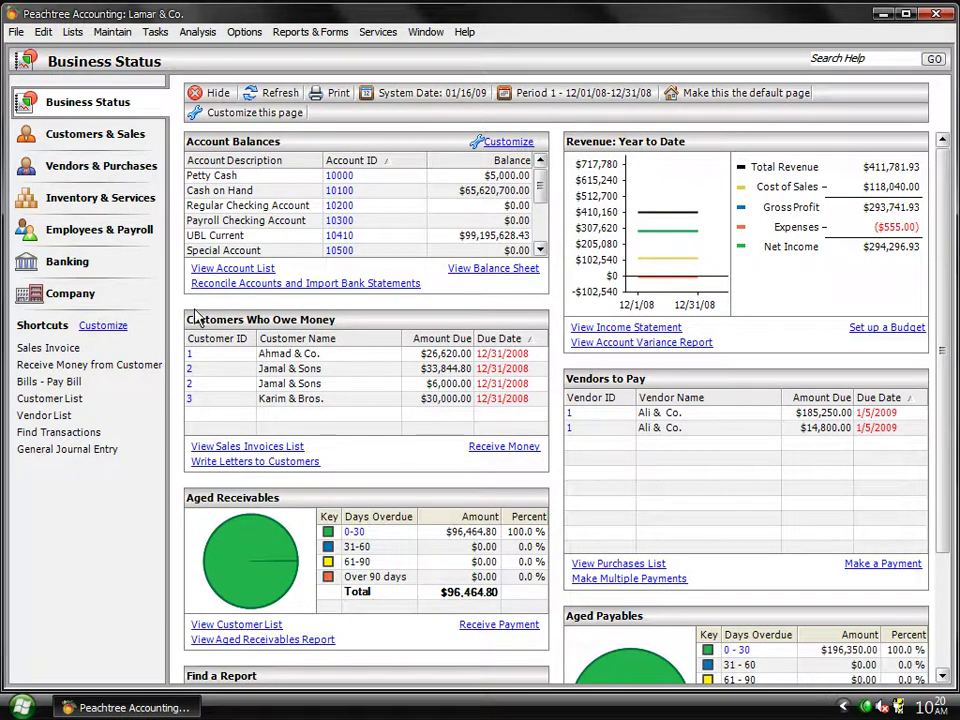
- Start a new expense ticket and create a new inventory item for its charge item, using the Charge item class
{"action": "left_click", "coordinate": [156, 33]}
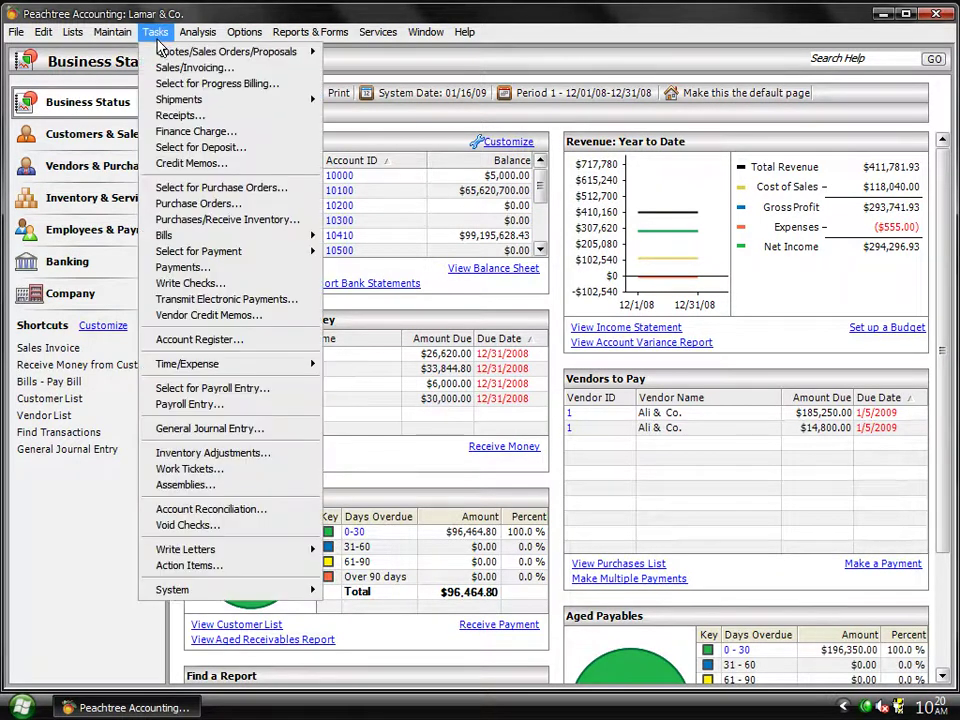
{"action": "mouse_move", "coordinate": [272, 366]}
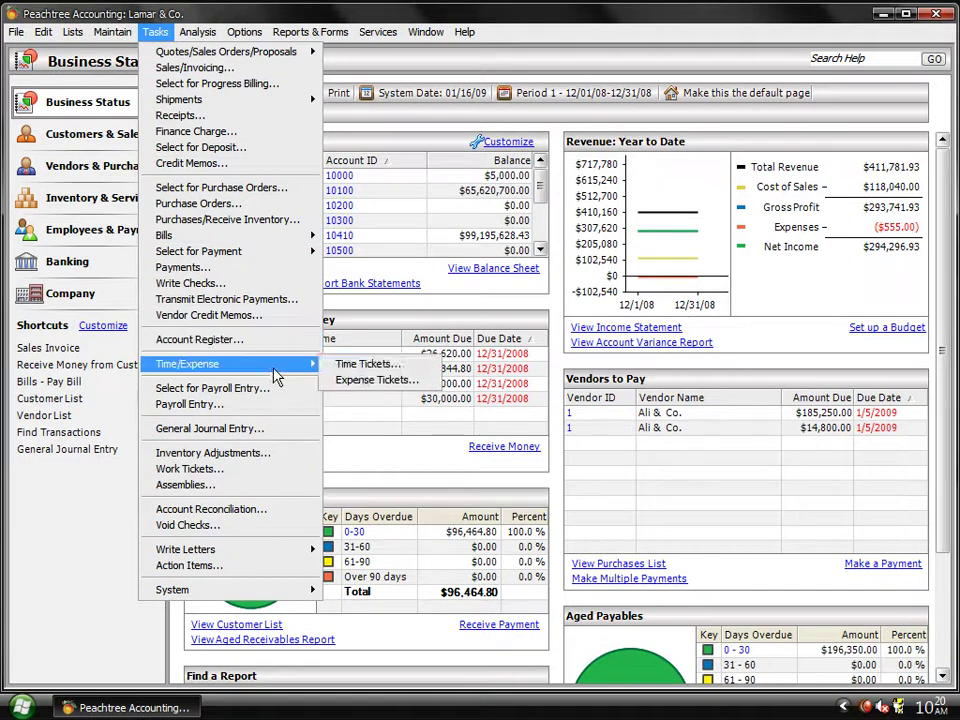
{"action": "left_click", "coordinate": [358, 384]}
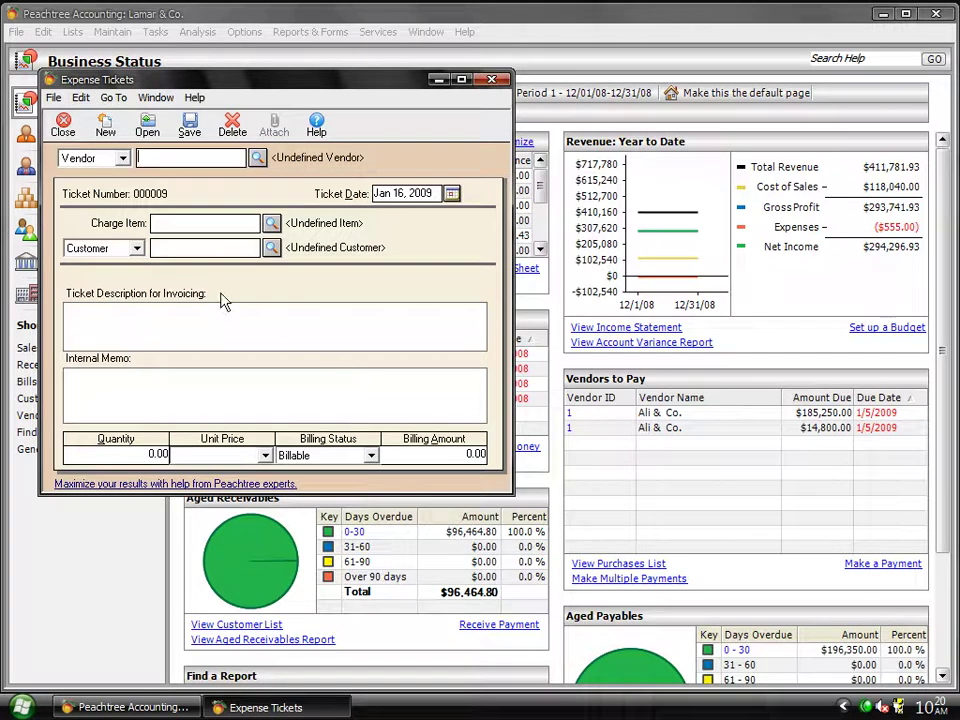
{"action": "left_click", "coordinate": [272, 225]}
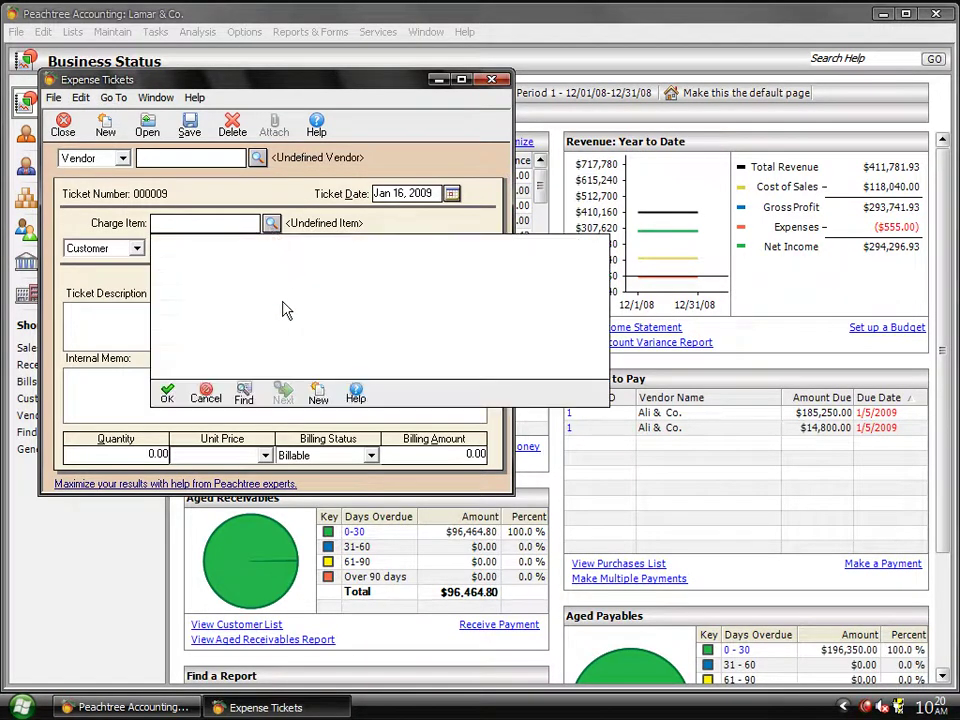
{"action": "left_click", "coordinate": [318, 396]}
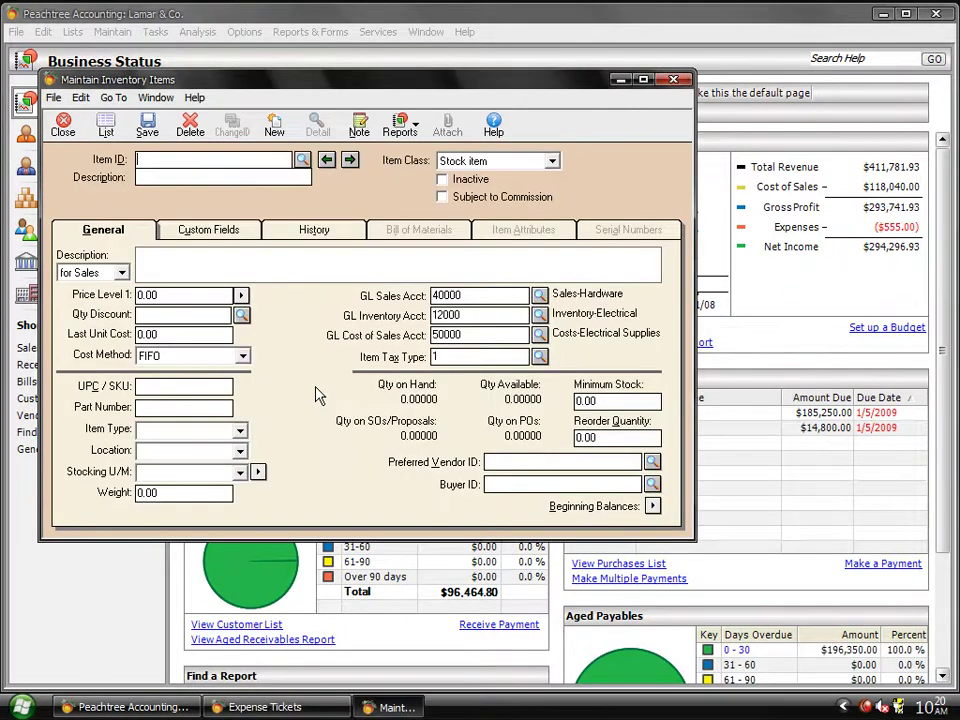
{"action": "left_click", "coordinate": [517, 167]}
{"action": "scroll", "coordinate": [517, 167], "scroll_direction": "down", "scroll_amount": 5}
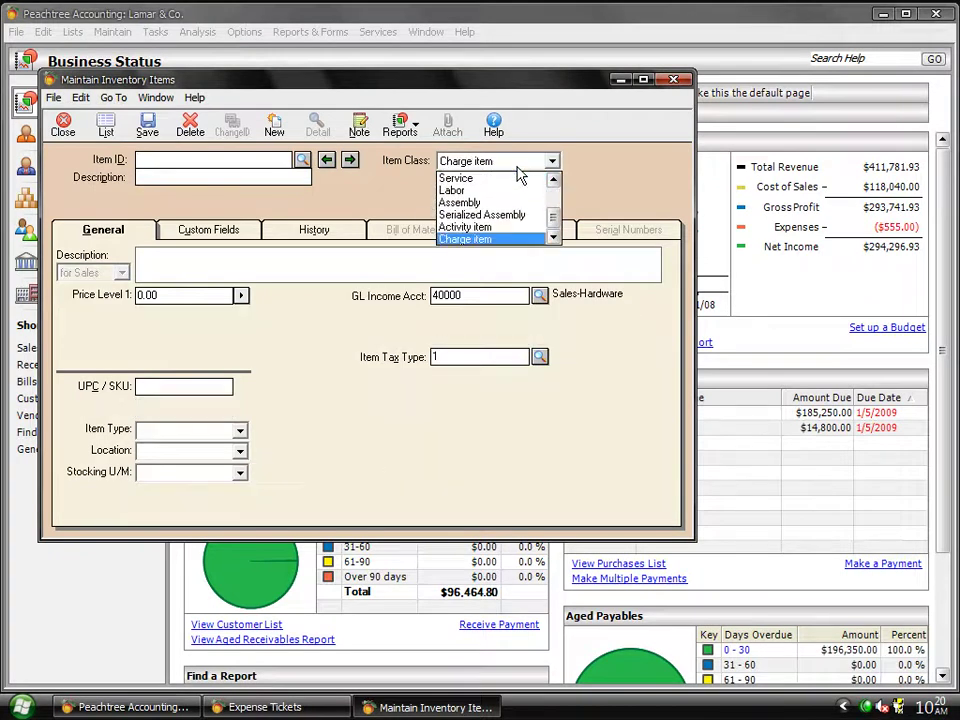
{"action": "left_click", "coordinate": [484, 240]}
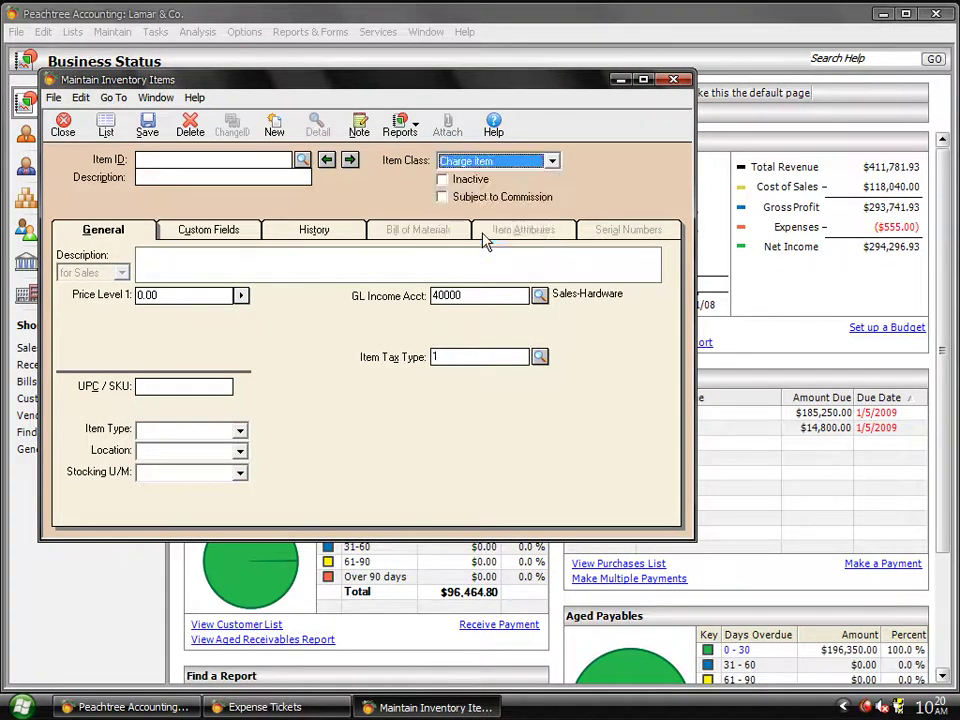
- Give the new charge item the ID 01-002 and the description Machinery Charges
{"action": "left_click", "coordinate": [176, 160]}
{"action": "type", "text": "01-00"}
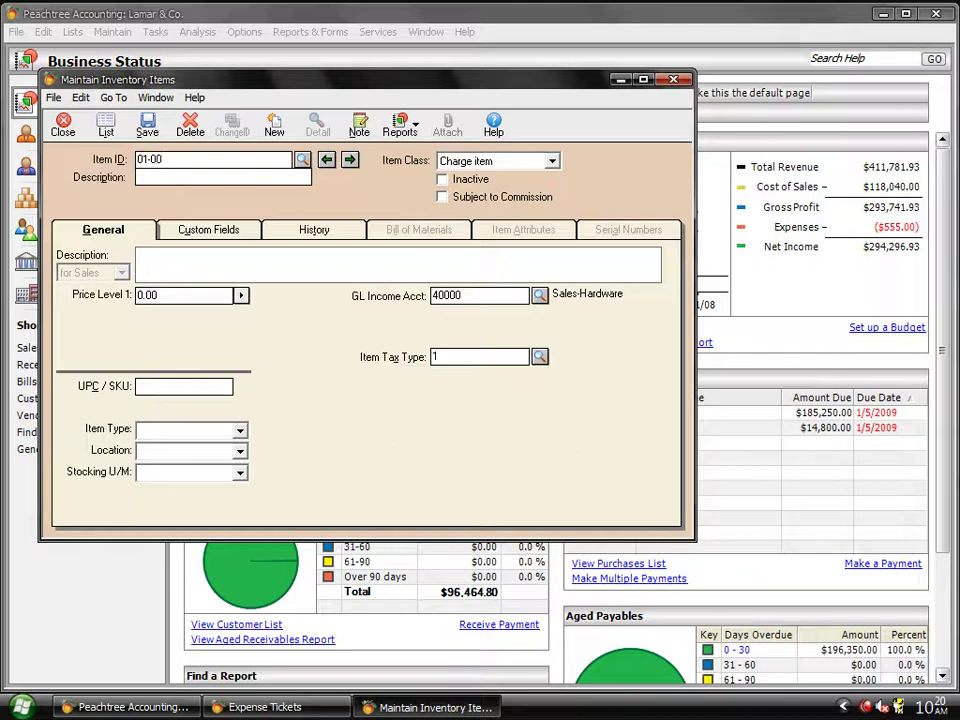
{"action": "type", "text": "1"}
{"action": "key", "text": "BackSpace"}
{"action": "type", "text": "2"}
{"action": "key", "text": "Tab"}
{"action": "type", "text": "Machinery Char"}
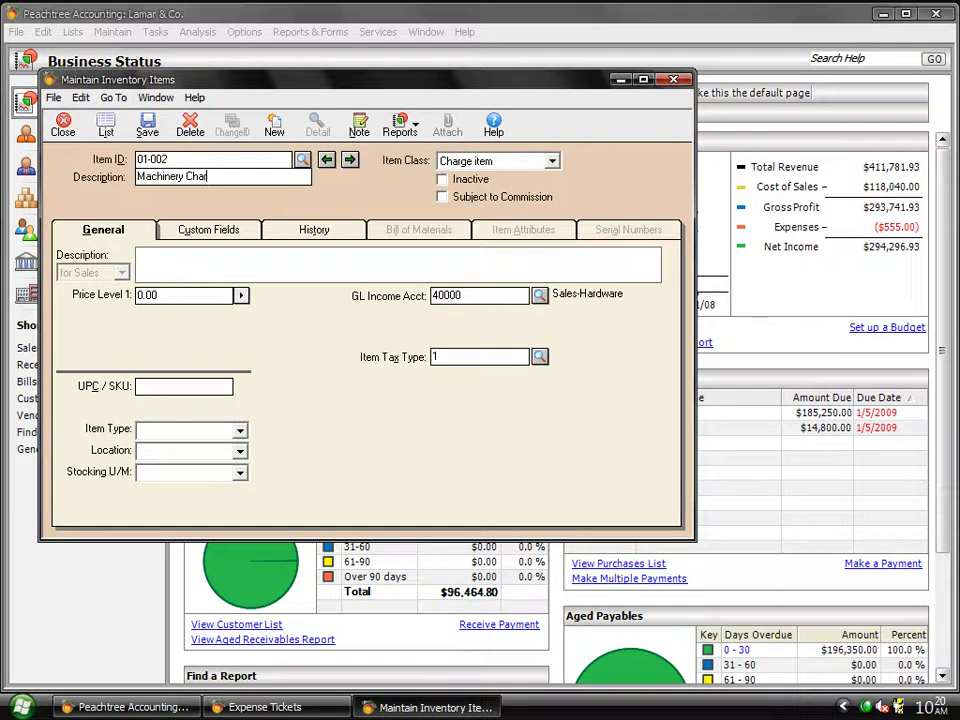
{"action": "type", "text": "ges"}
- Set the charge item's Price Level 1 to 1500 and its stocking unit to 1, then save and close the item
{"action": "left_click", "coordinate": [167, 294]}
{"action": "type", "text": "1500"}
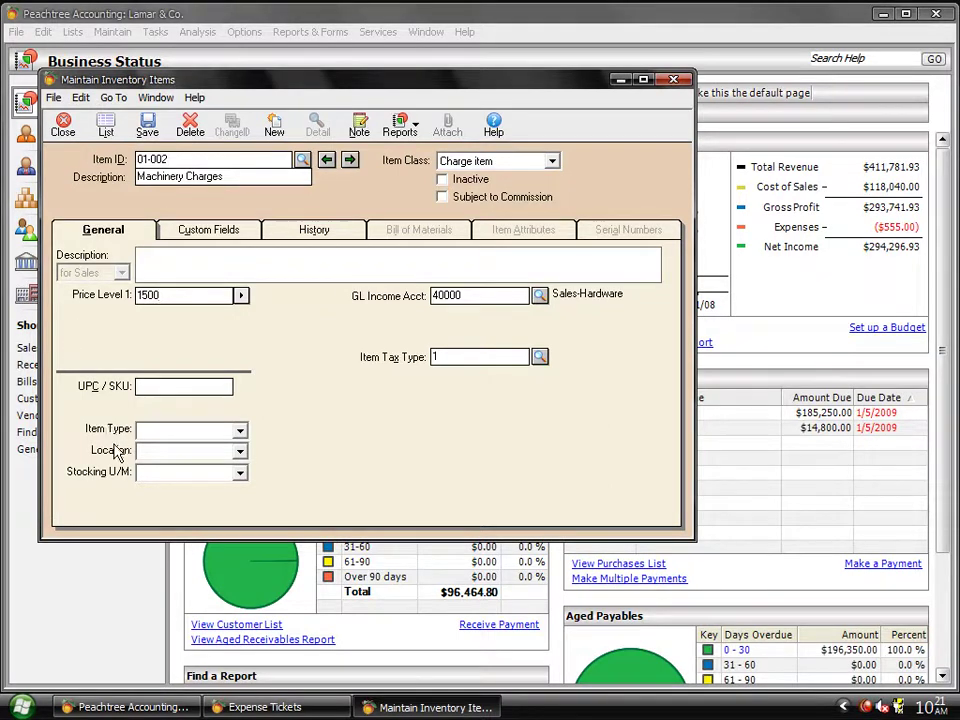
{"action": "left_click", "coordinate": [160, 470]}
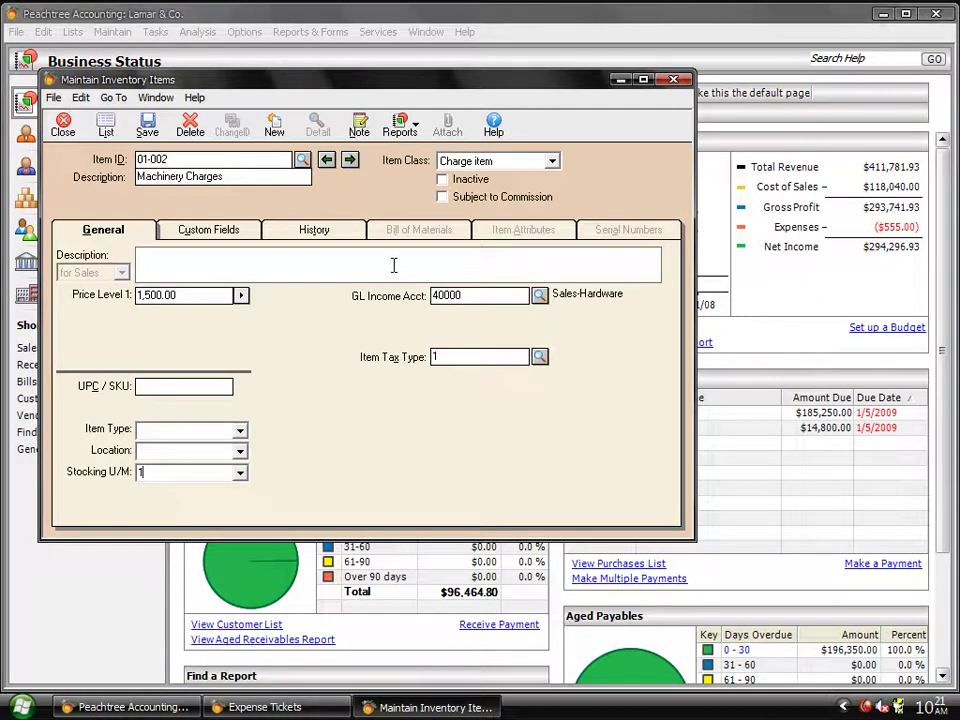
{"action": "left_click", "coordinate": [147, 130]}
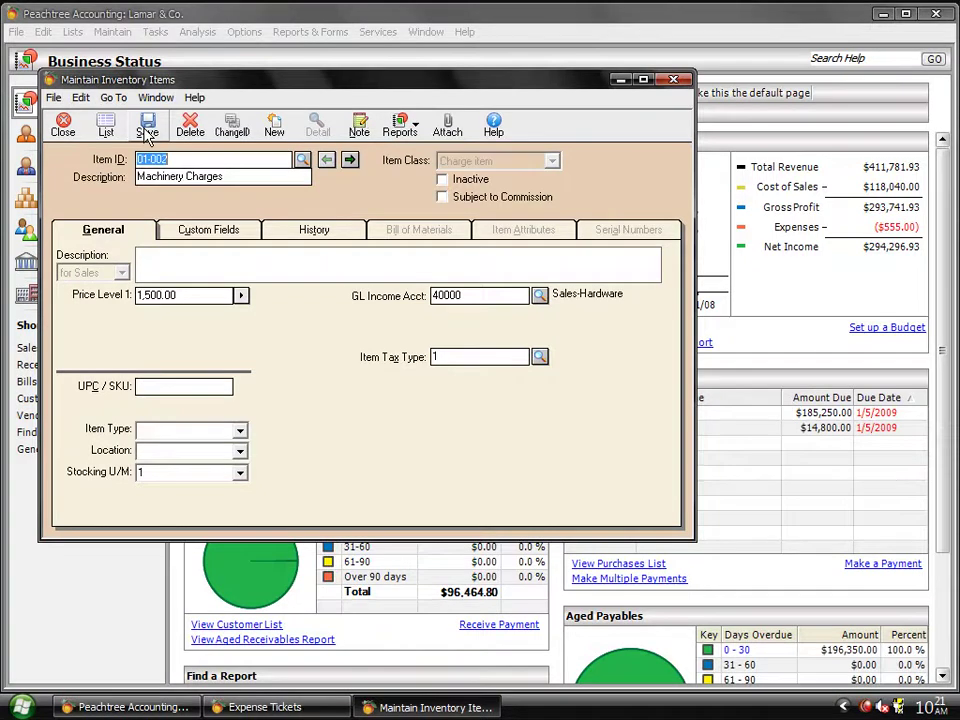
{"action": "left_click", "coordinate": [61, 127]}
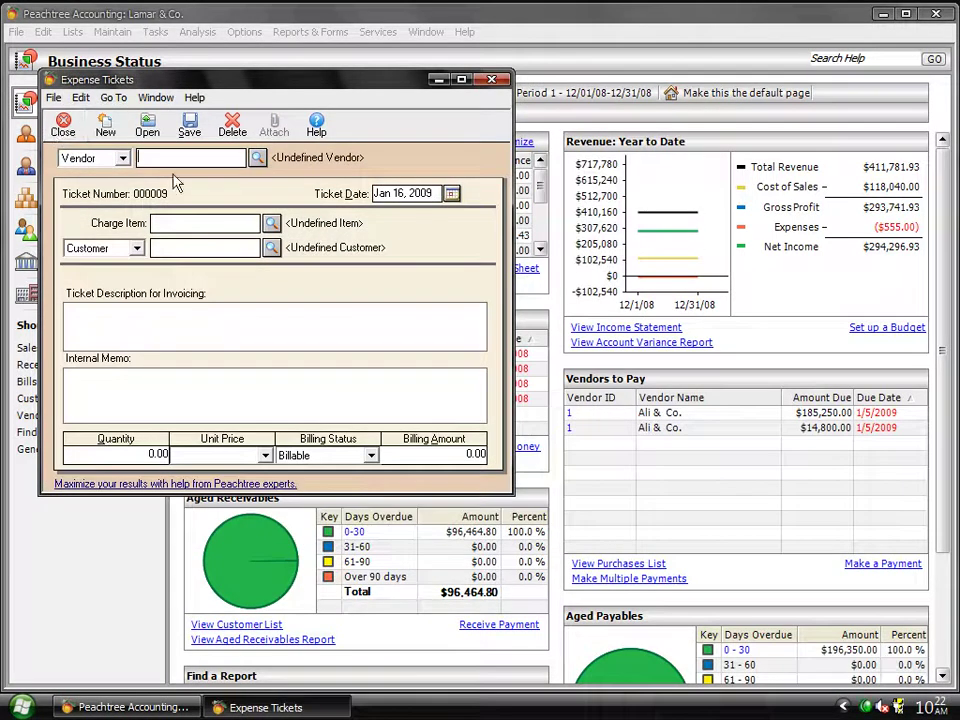
- Assign the expense ticket to the second vendor, with charge item 01-002 Machinery Charges and customer Nadeem & Co
{"action": "left_click", "coordinate": [257, 159]}
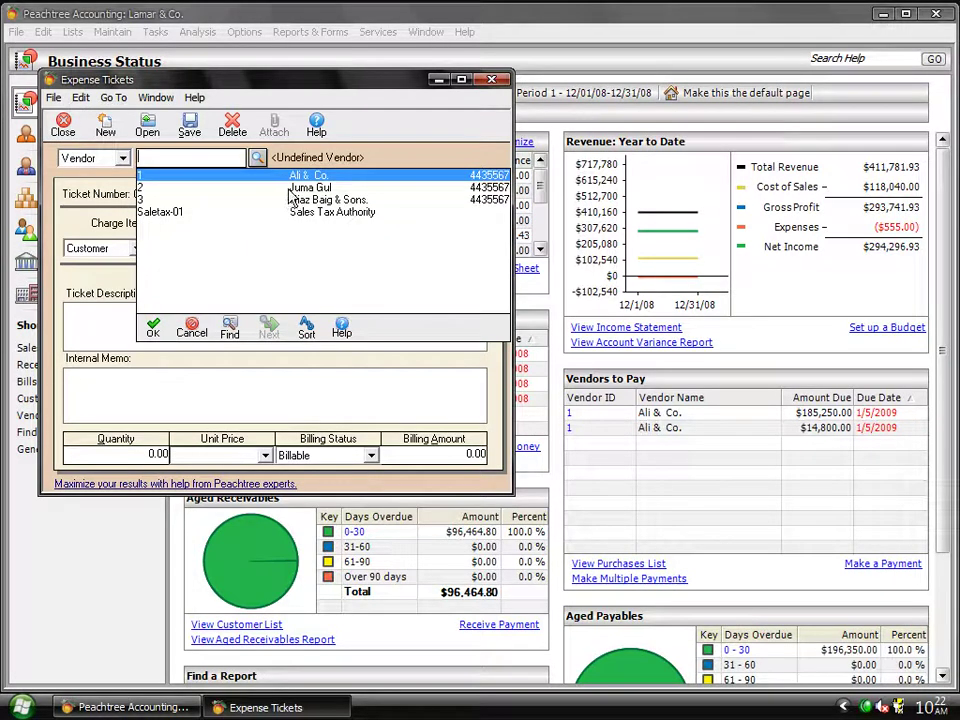
{"action": "double_click", "coordinate": [289, 188]}
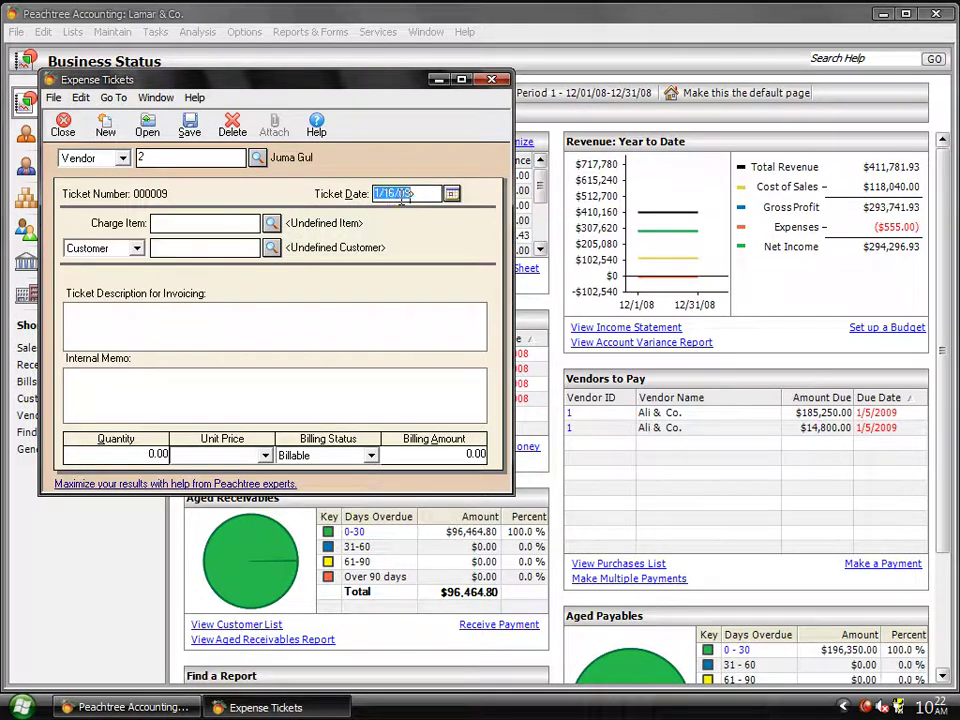
{"action": "left_click", "coordinate": [271, 225]}
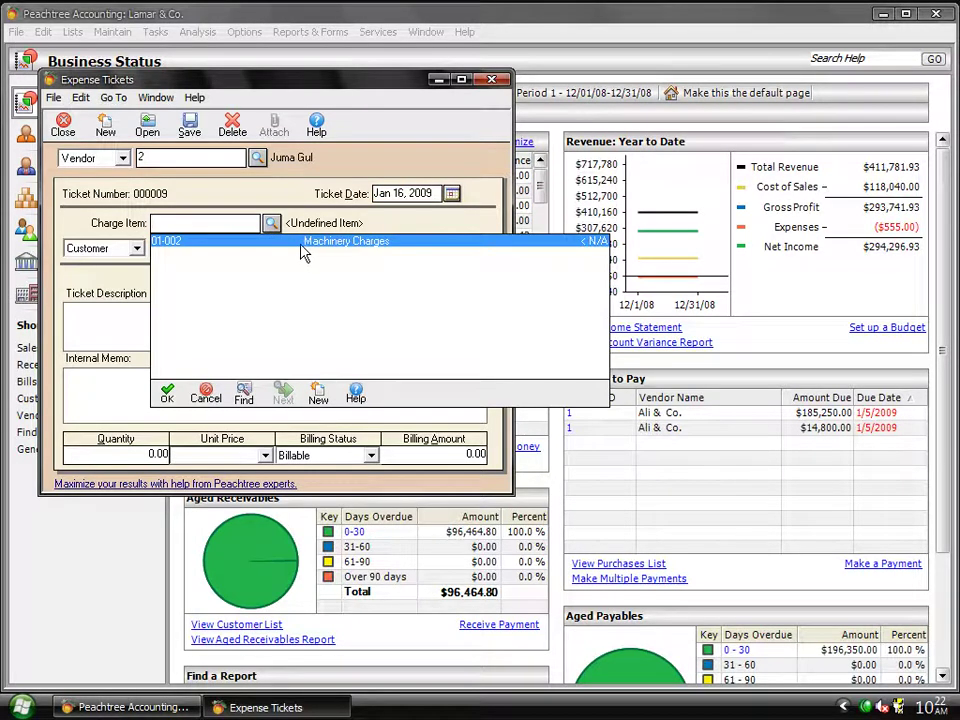
{"action": "double_click", "coordinate": [303, 244]}
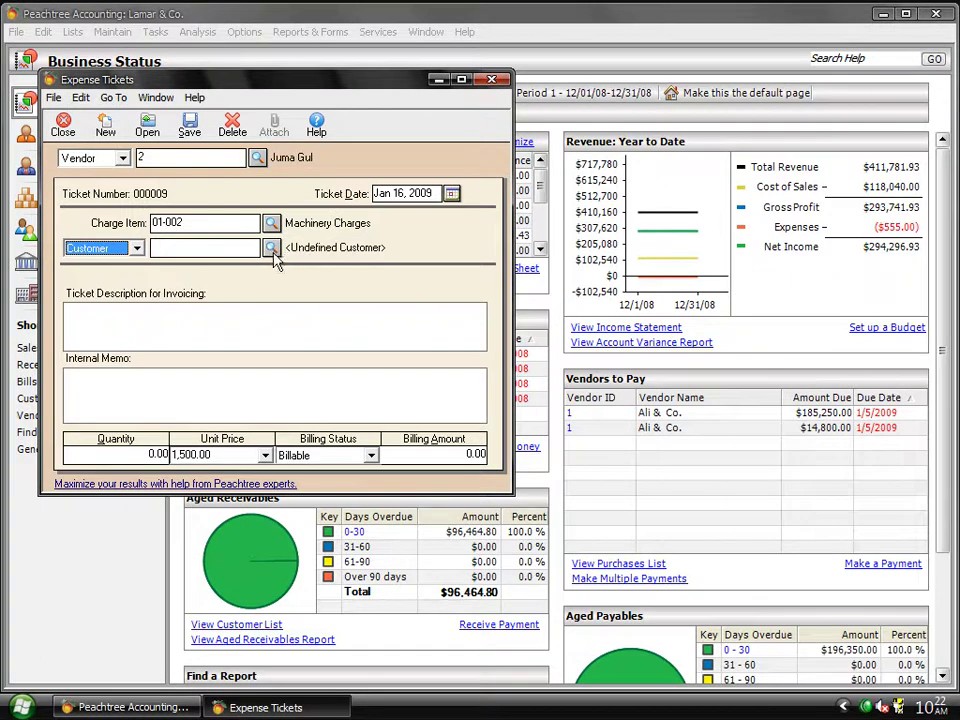
{"action": "left_click", "coordinate": [272, 249]}
{"action": "double_click", "coordinate": [323, 302]}
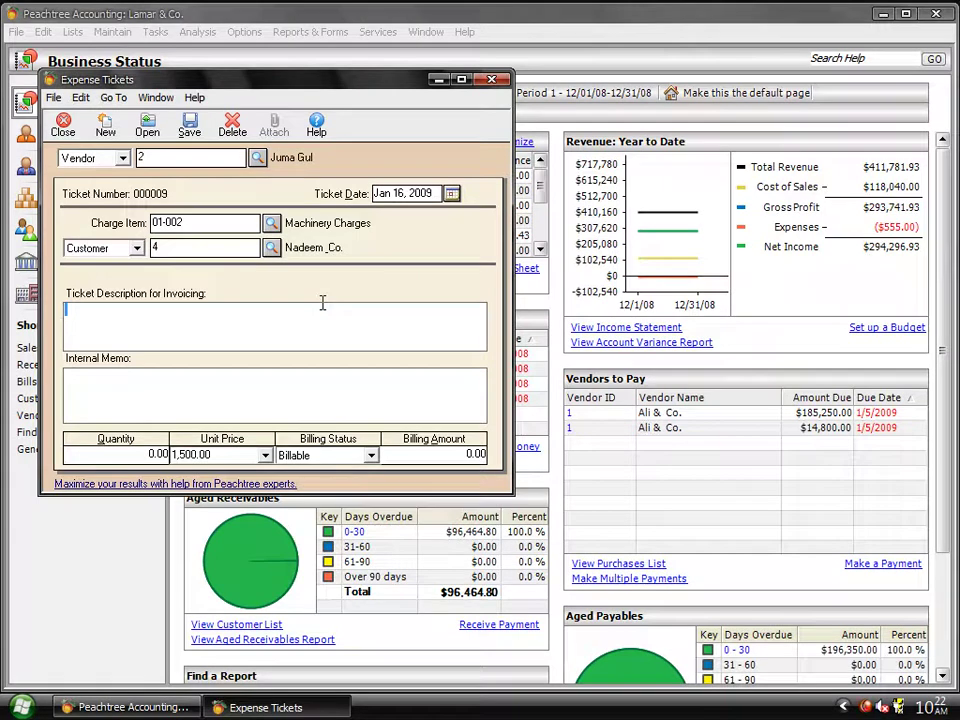
- Enter "Machinery charges" as the expense ticket's description for invoicing
{"action": "type", "text": "Machinery cha"}
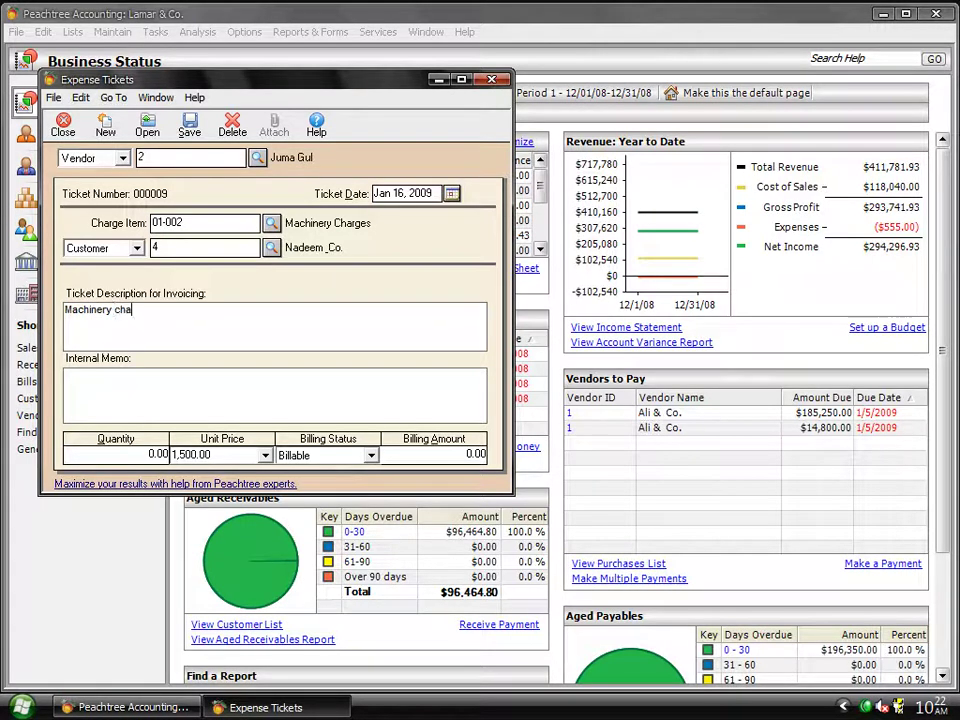
{"action": "type", "text": "rges"}
{"action": "left_click", "coordinate": [67, 375]}
- Set the expense ticket's quantity to 5 with Billable status, then save and close the ticket
{"action": "left_click", "coordinate": [127, 456]}
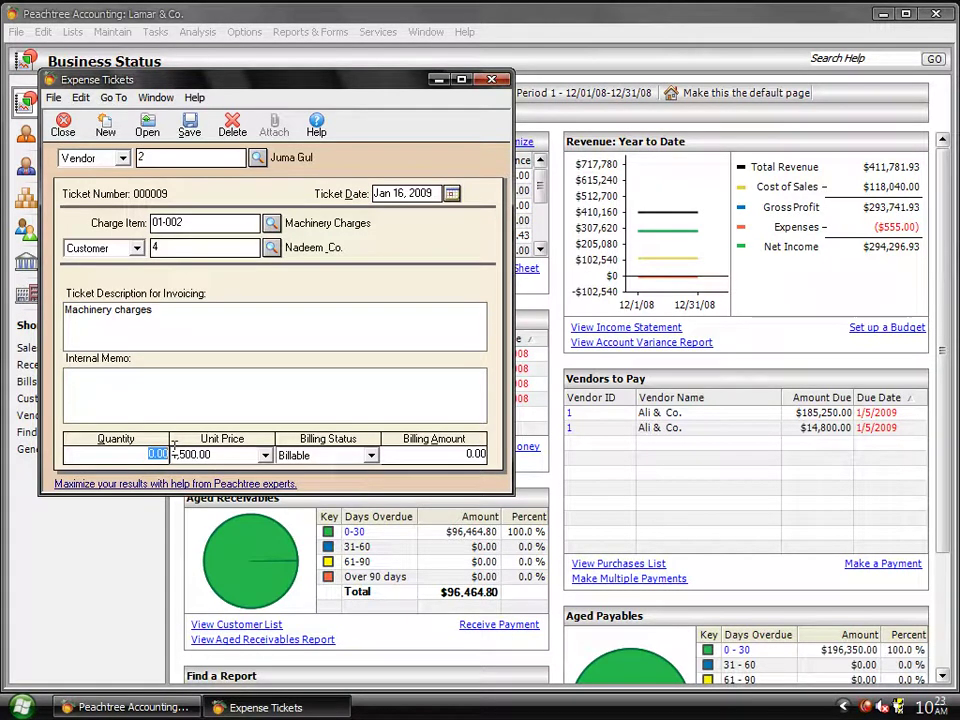
{"action": "type", "text": "5"}
{"action": "key", "text": "Tab"}
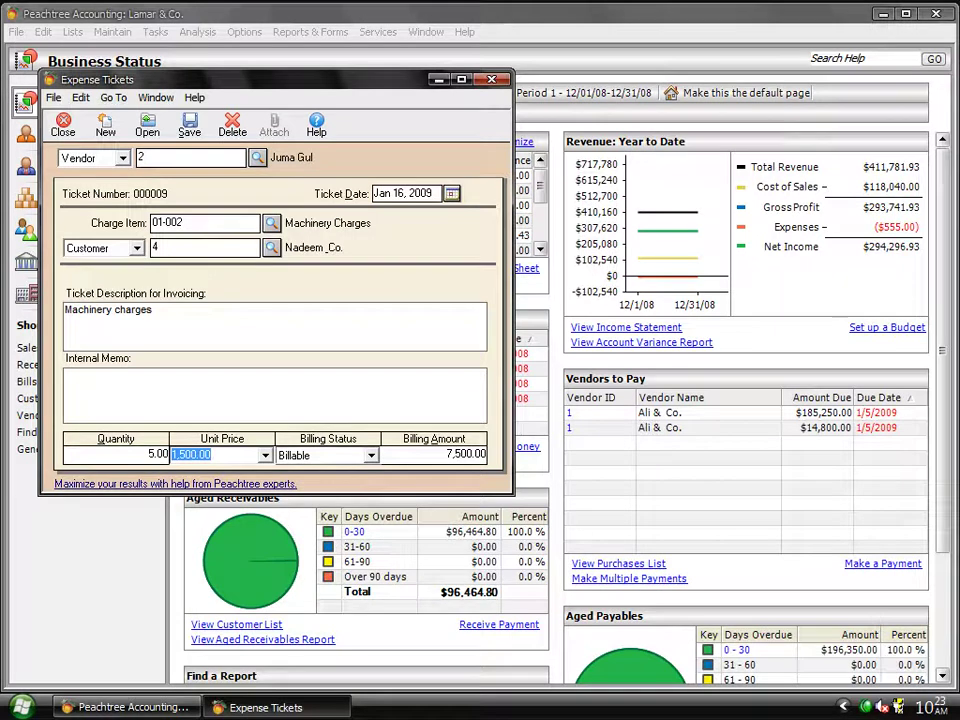
{"action": "left_click", "coordinate": [371, 457]}
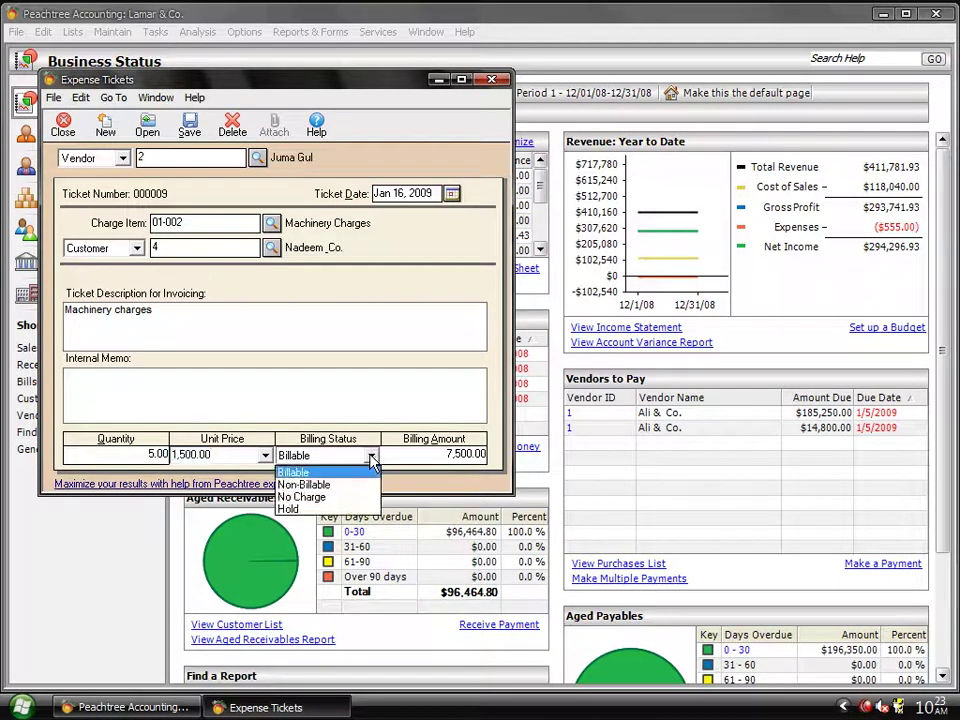
{"action": "left_click", "coordinate": [371, 458]}
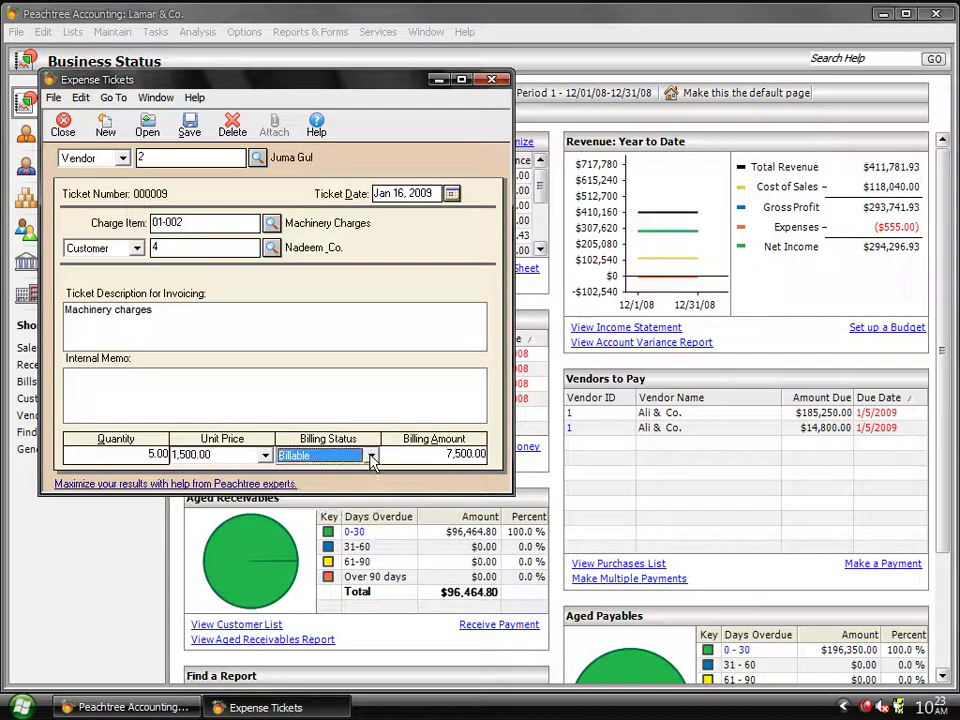
{"action": "left_click", "coordinate": [192, 128]}
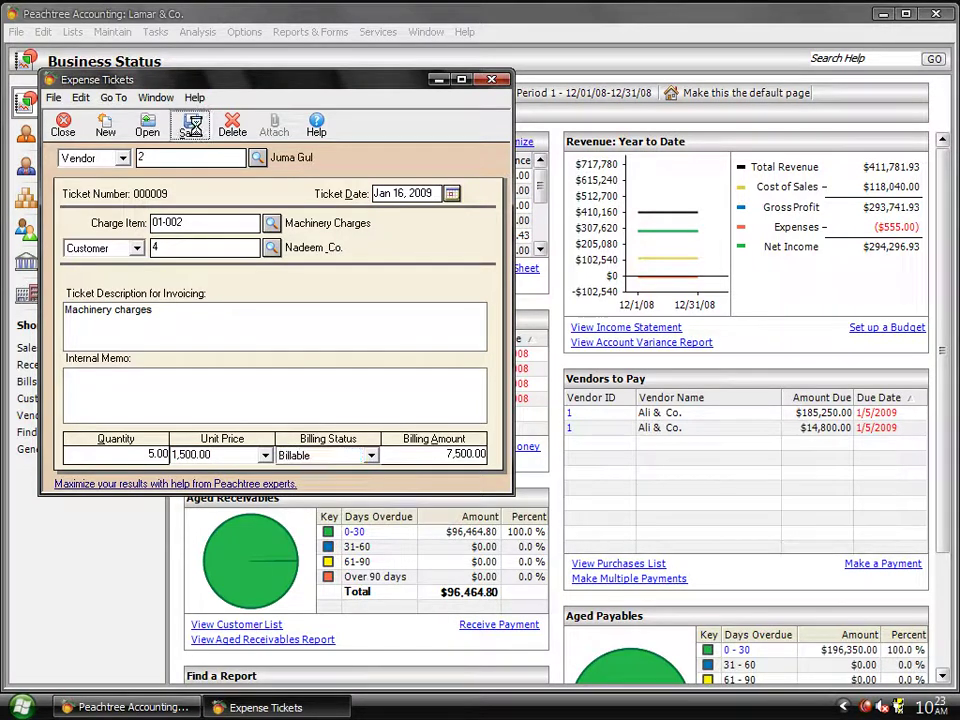
{"action": "left_click", "coordinate": [60, 137]}
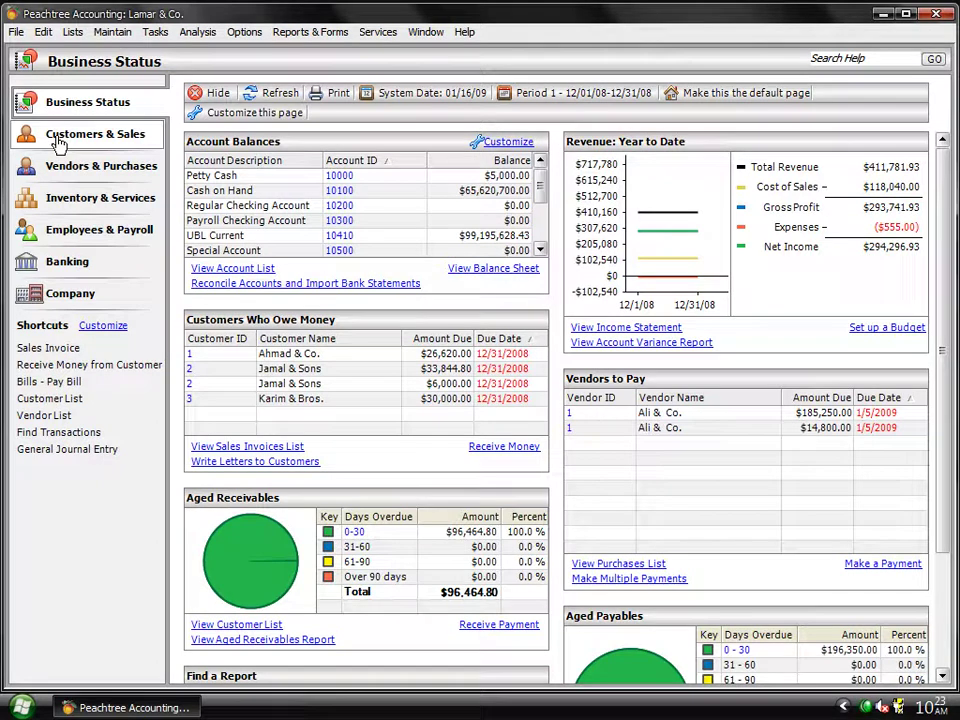
- Start a new sales invoice for Nadeem & Co
{"action": "left_click", "coordinate": [157, 33]}
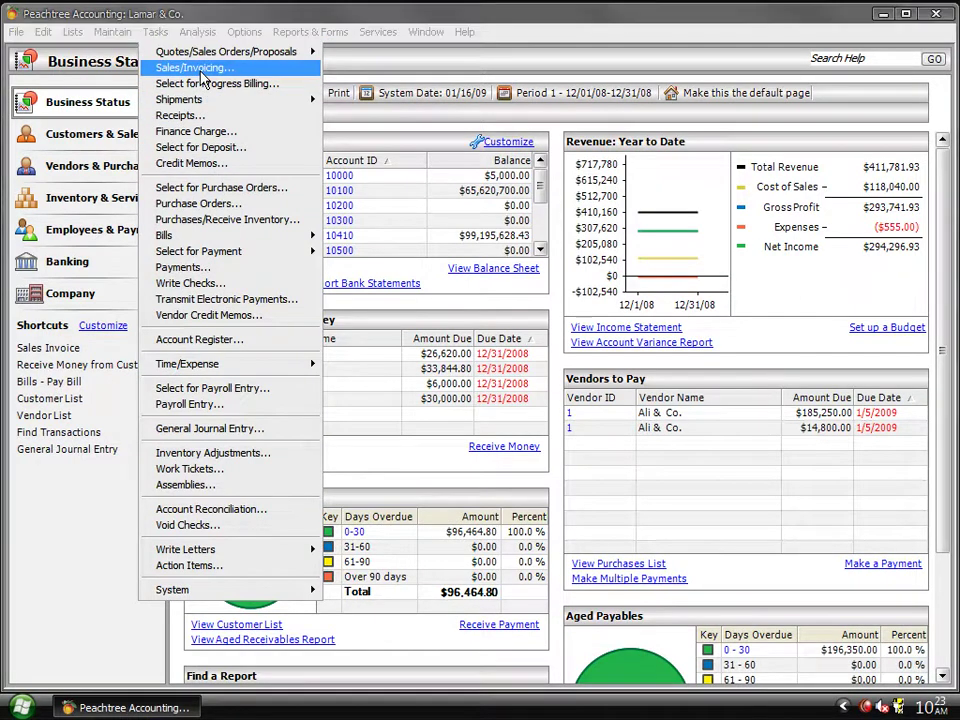
{"action": "left_click", "coordinate": [200, 70]}
{"action": "type", "text": "4"}
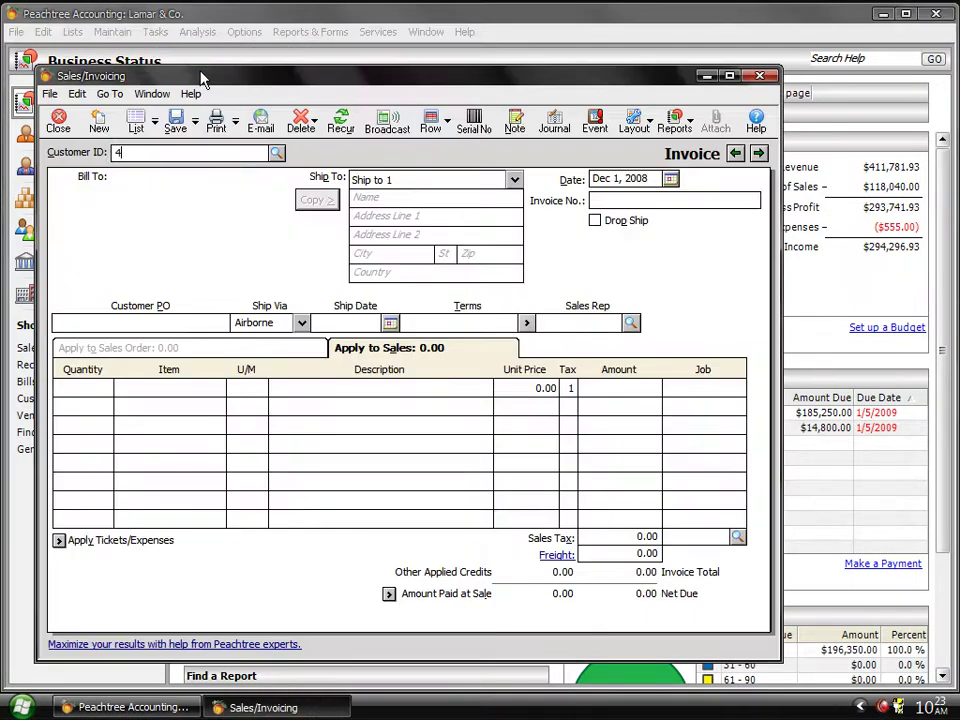
{"action": "key", "text": "Tab"}
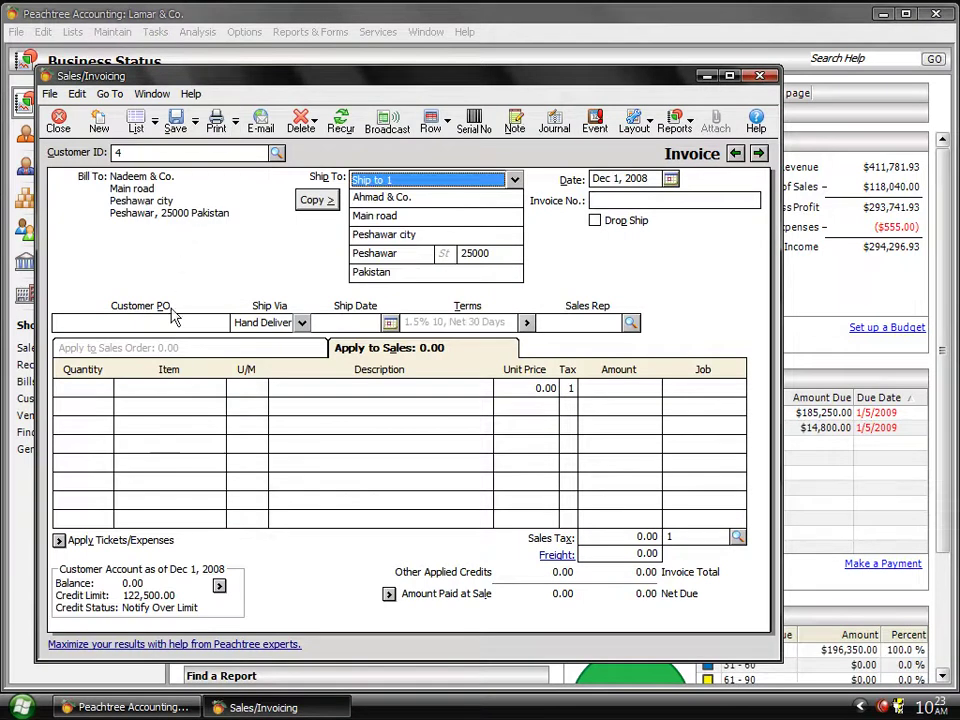
- Apply Nadeem & Co.'s billable expense ticket for charge item 01-002 to the sales invoice
{"action": "left_click", "coordinate": [59, 541]}
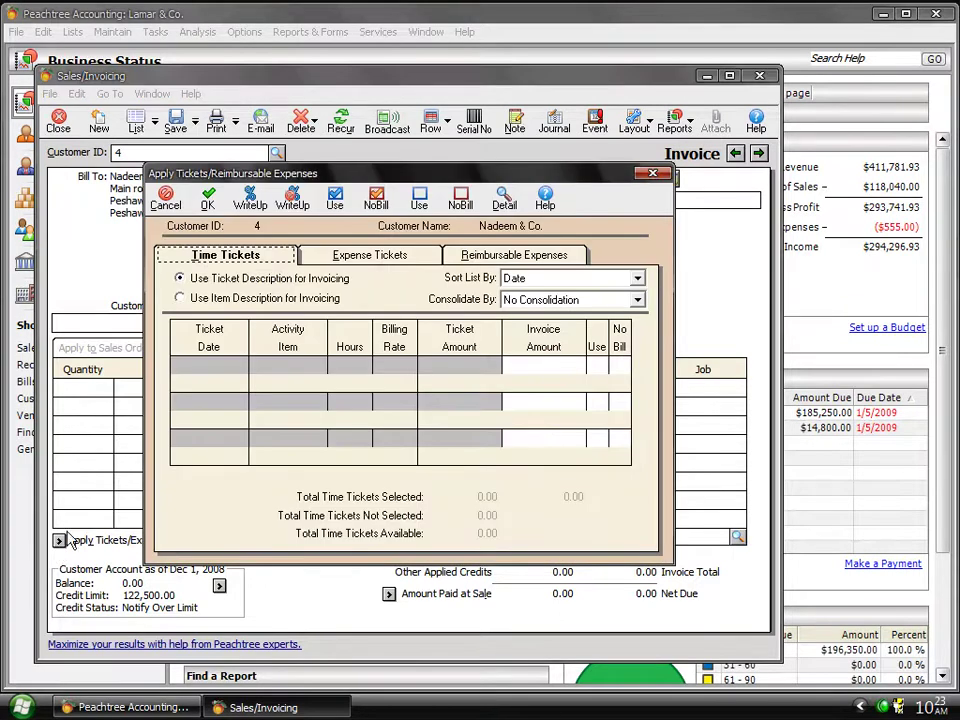
{"action": "left_click", "coordinate": [372, 258]}
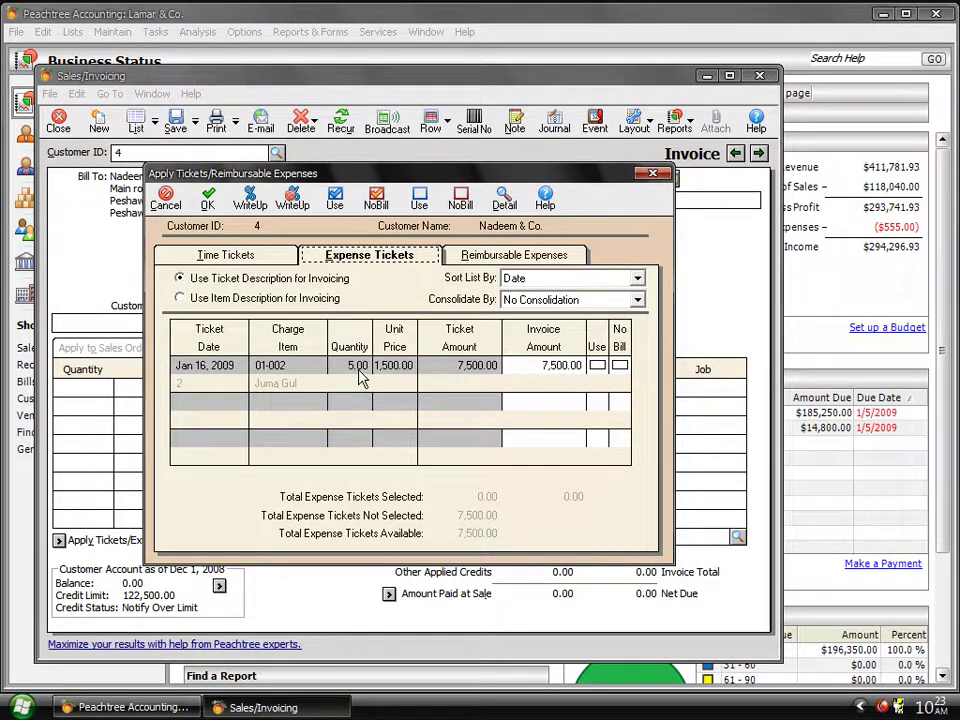
{"action": "left_click", "coordinate": [598, 367]}
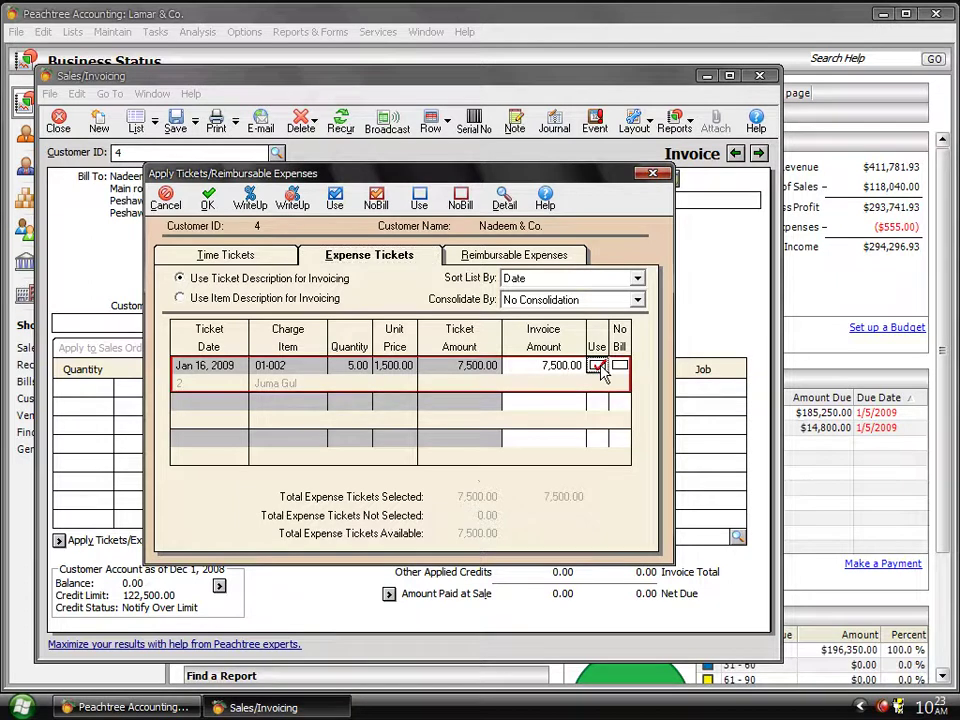
{"action": "left_click", "coordinate": [208, 200]}
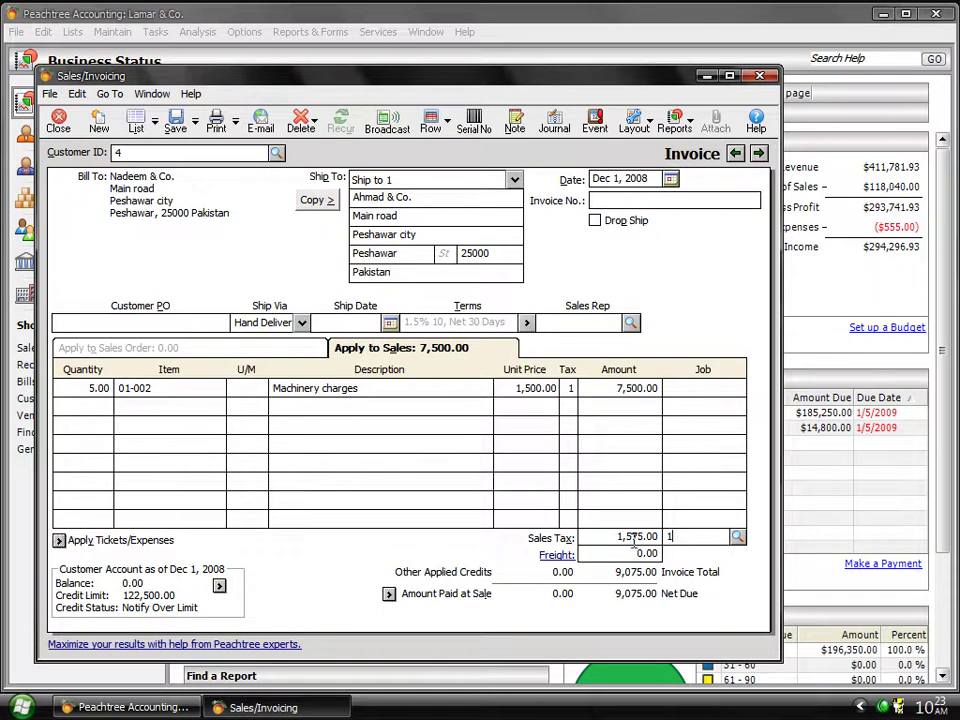
- Set the invoice's freight to 2,000 and enter 9897 as the invoice number
{"action": "left_click_drag", "start_coordinate": [626, 553], "coordinate": [678, 556]}
{"action": "type", "text": "2000"}
{"action": "key", "text": "Tab"}
{"action": "left_click", "coordinate": [670, 202]}
{"action": "type", "text": "9897"}
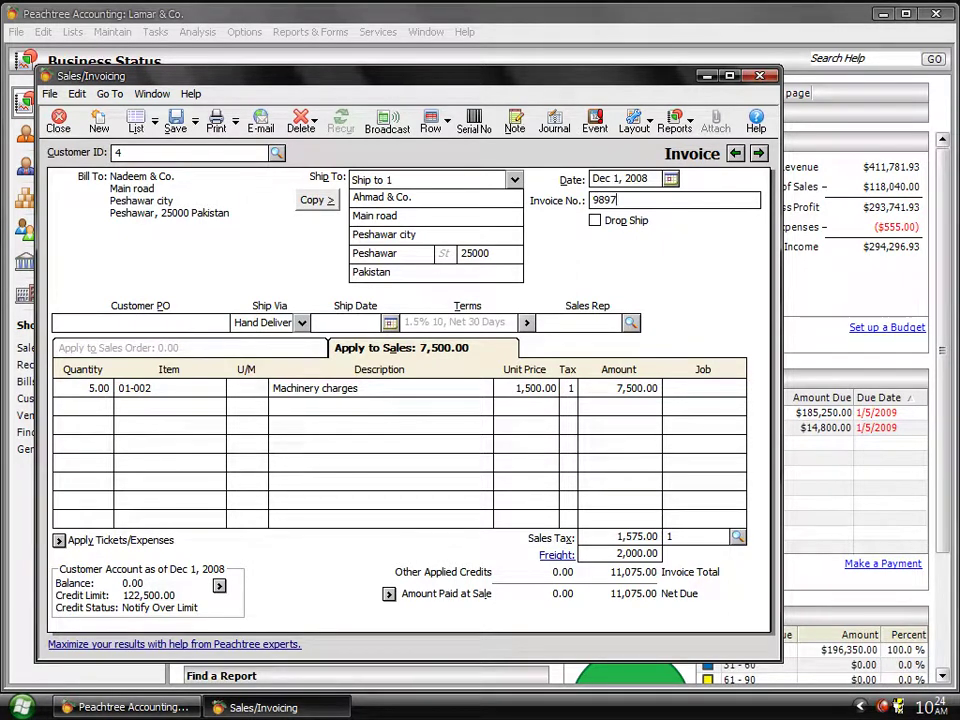
- Save and close the sales invoice, and refresh the Business Status page
{"action": "left_click", "coordinate": [183, 132]}
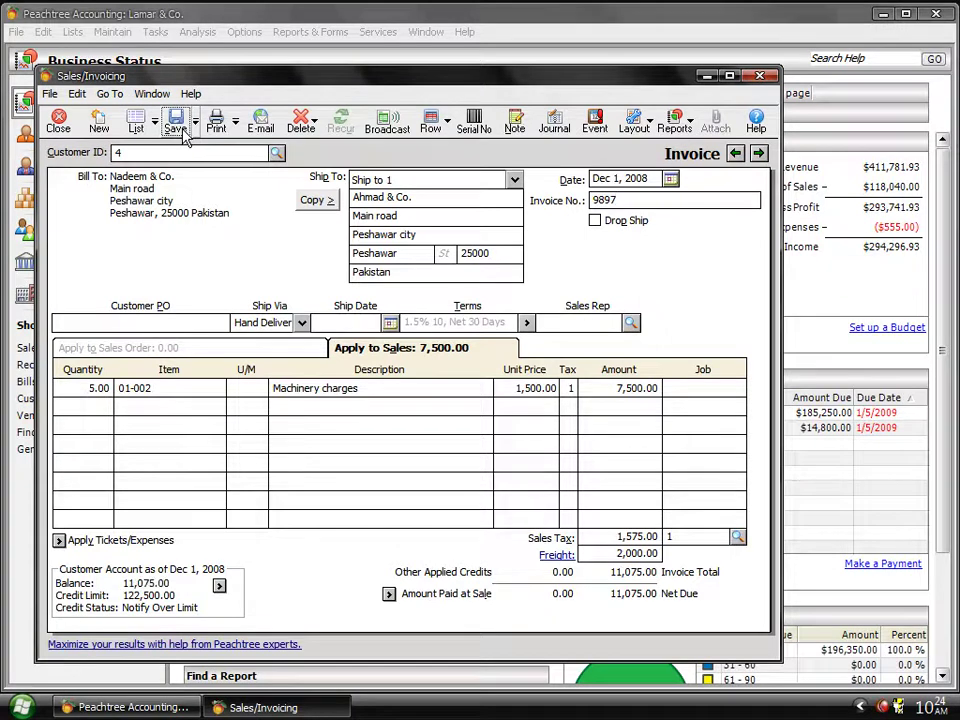
{"action": "left_click", "coordinate": [60, 125]}
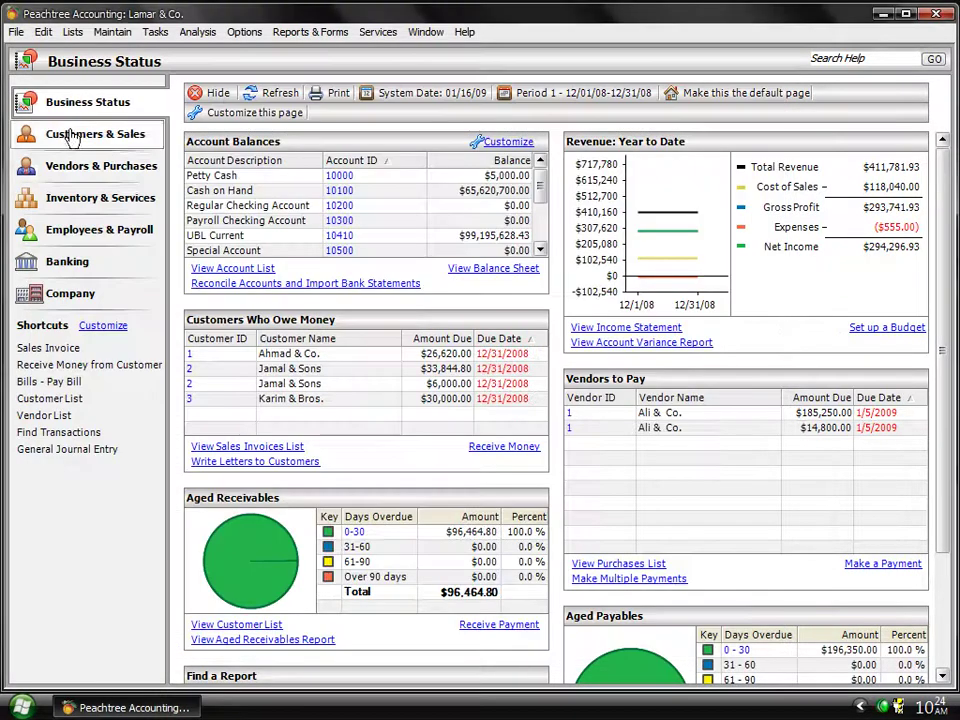
{"action": "left_click", "coordinate": [271, 94]}
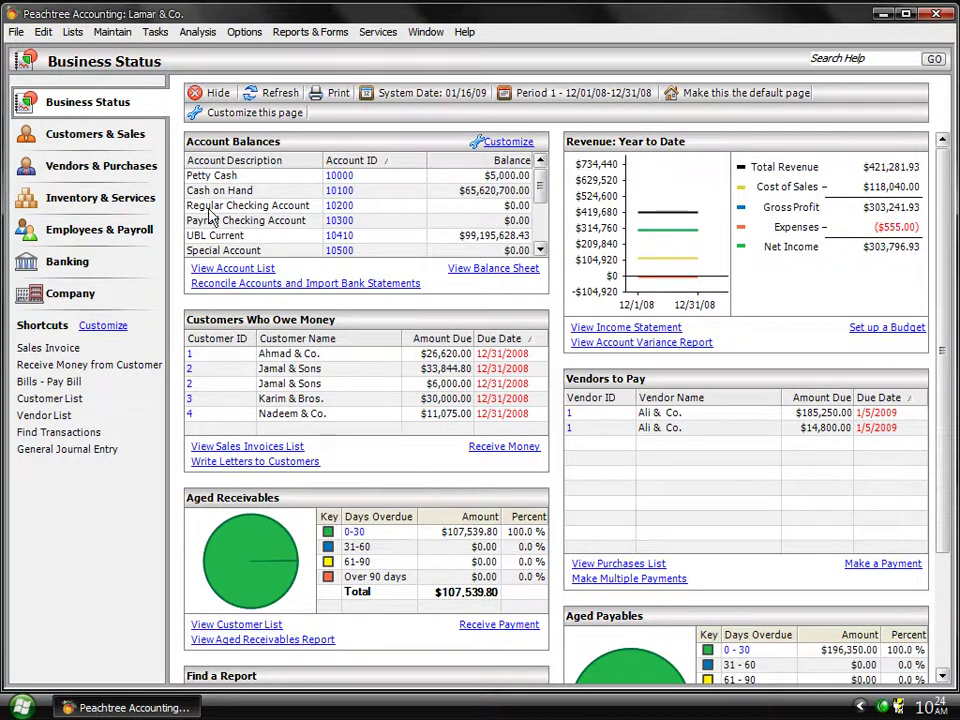
- Start an inventory adjustment for item 1, CPU
{"action": "left_click", "coordinate": [155, 32]}
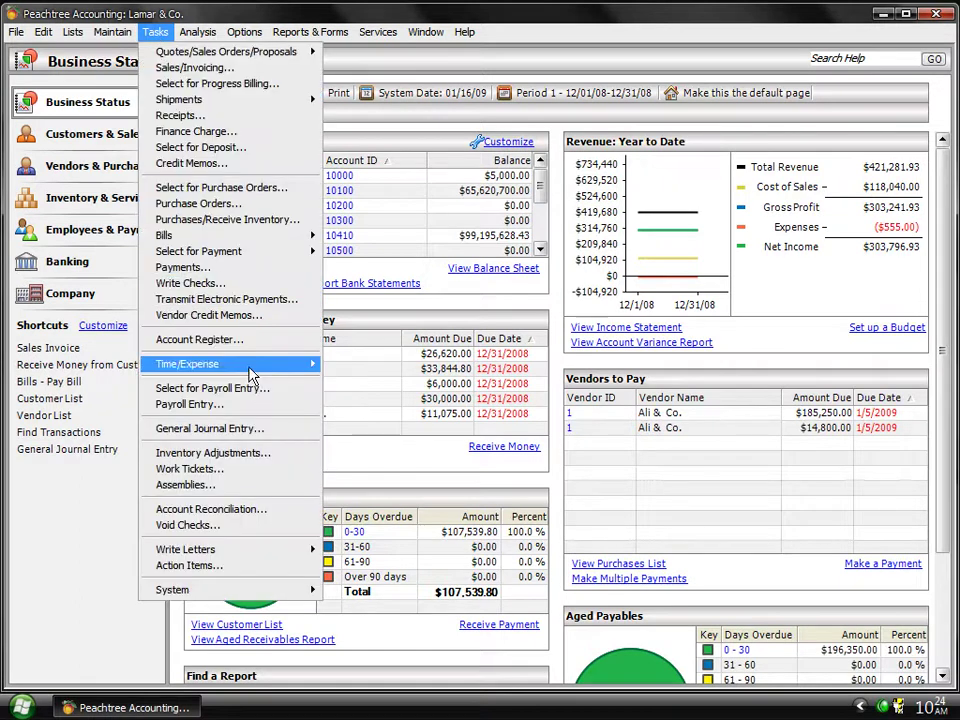
{"action": "mouse_move", "coordinate": [256, 369]}
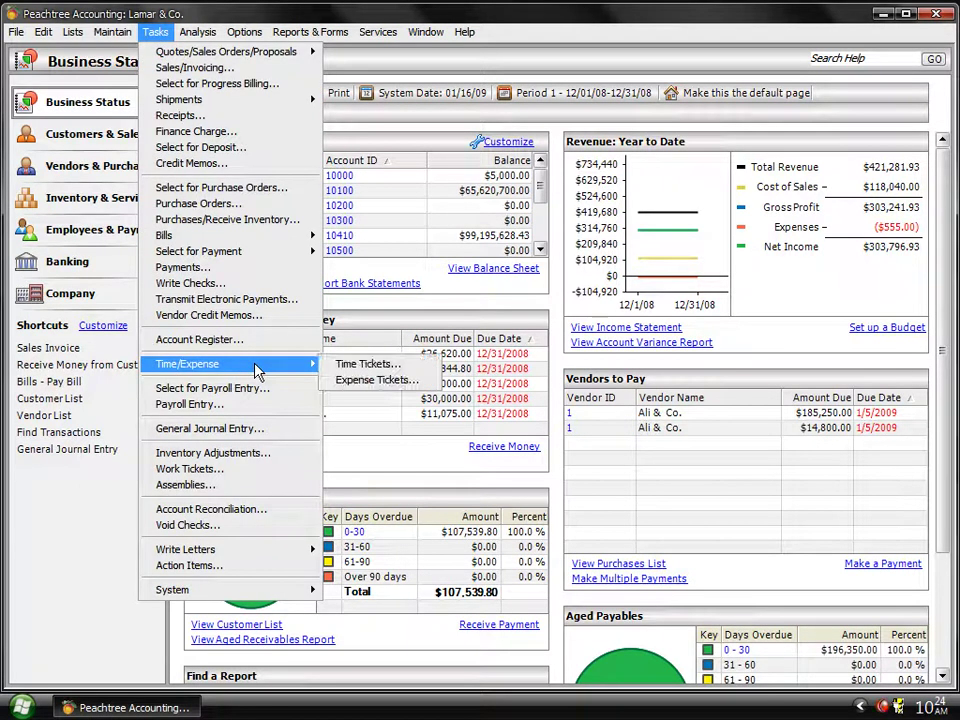
{"action": "left_click", "coordinate": [243, 457]}
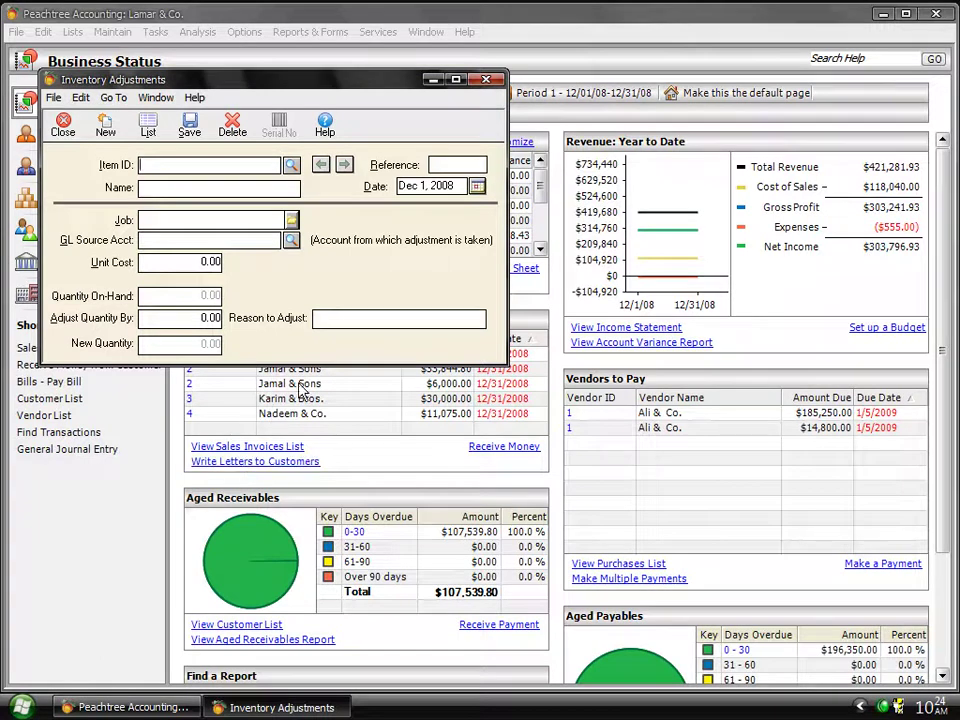
{"action": "left_click", "coordinate": [292, 166]}
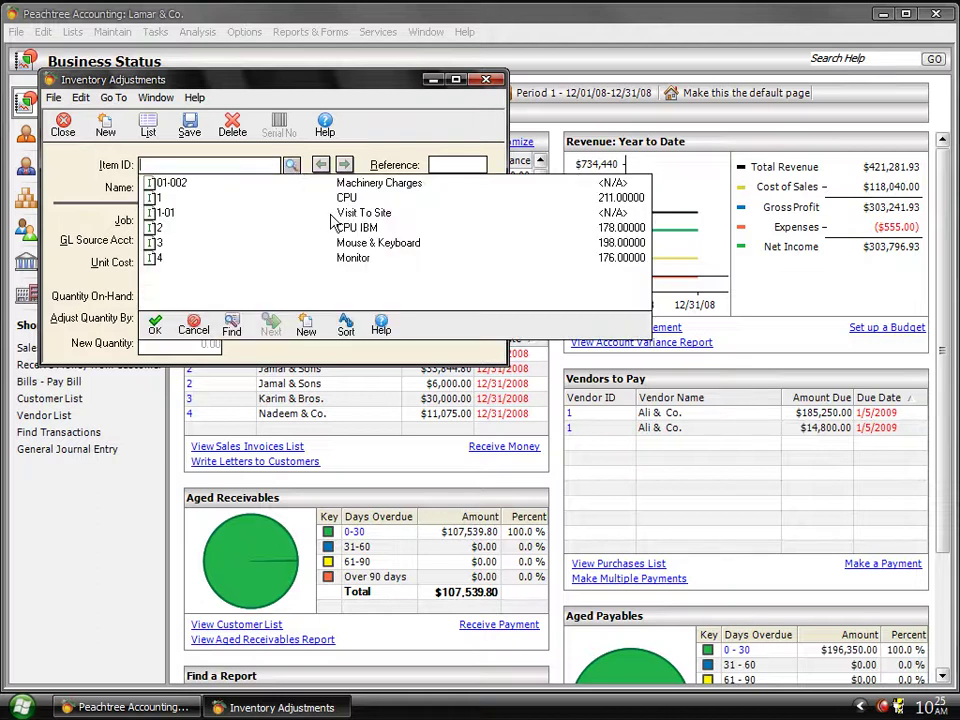
{"action": "double_click", "coordinate": [332, 199]}
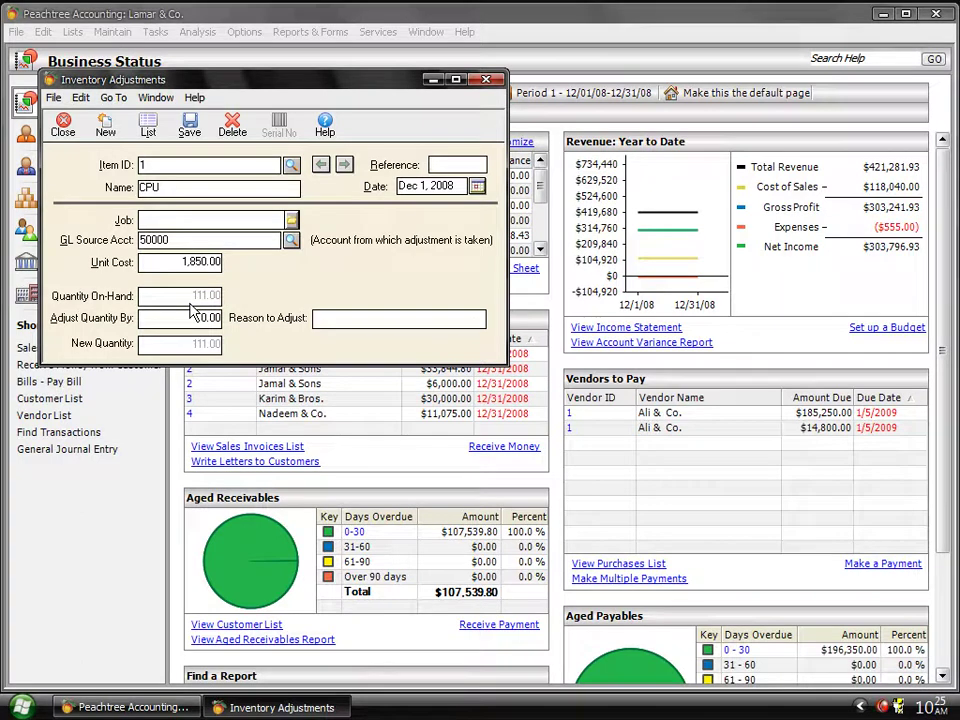
- Give the inventory adjustment reference 1 and date it Jan 16, 2009
{"action": "type", "text": "1"}
{"action": "left_click", "coordinate": [477, 187]}
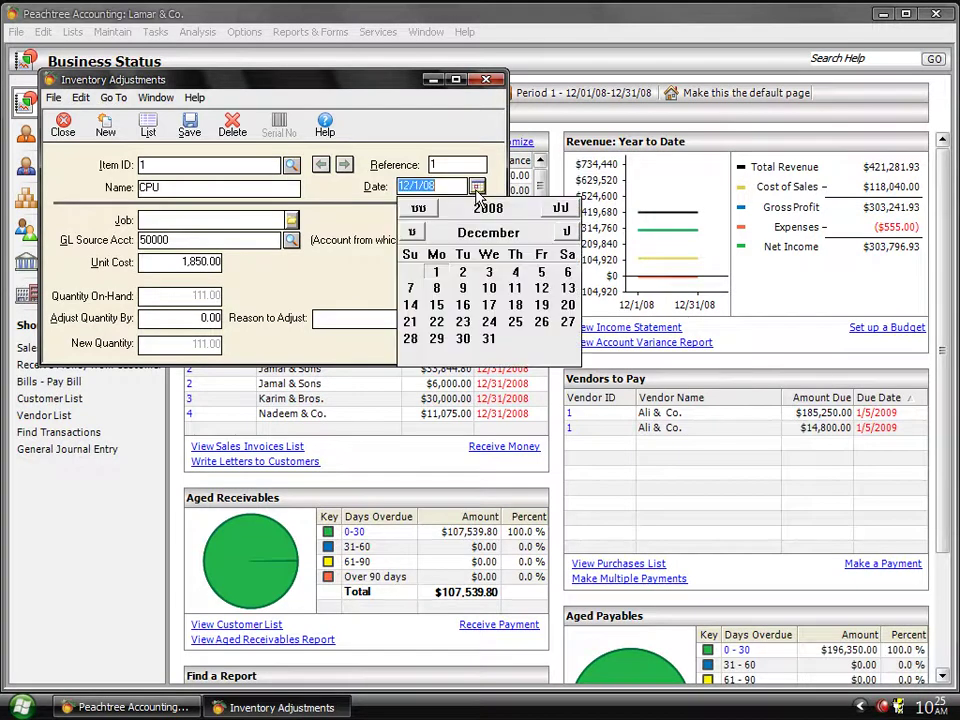
{"action": "left_click", "coordinate": [561, 208]}
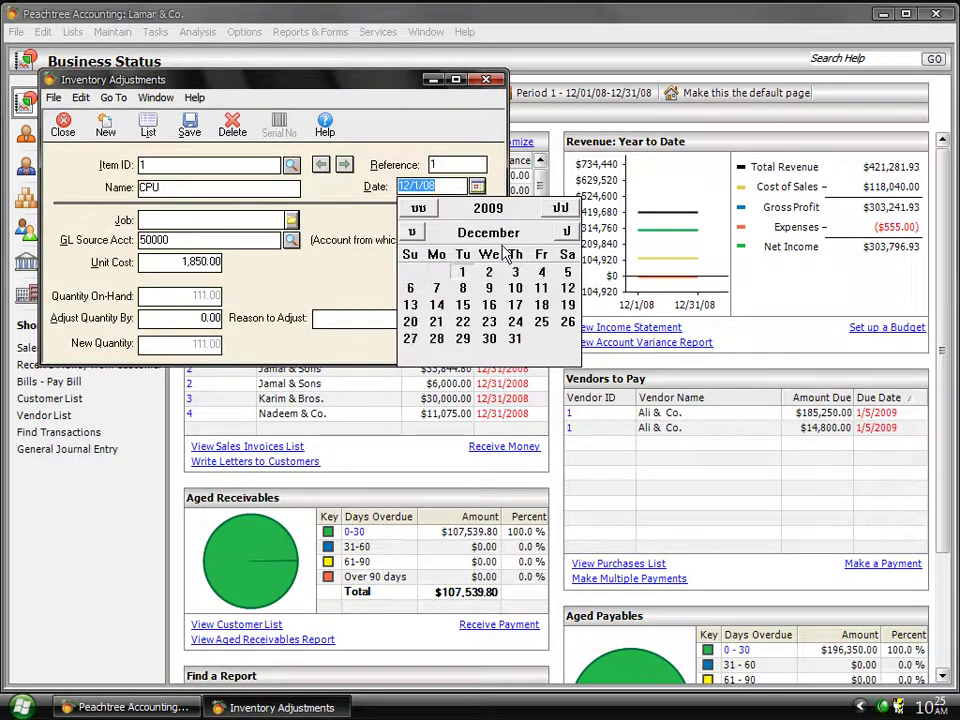
{"action": "left_click", "coordinate": [418, 208]}
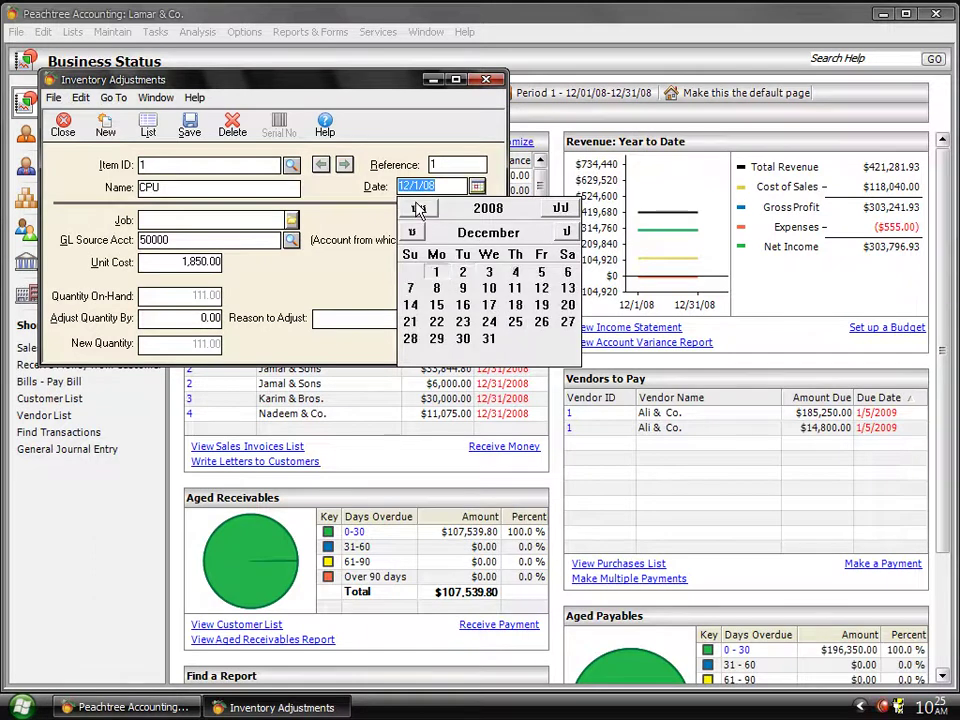
{"action": "left_click", "coordinate": [566, 233]}
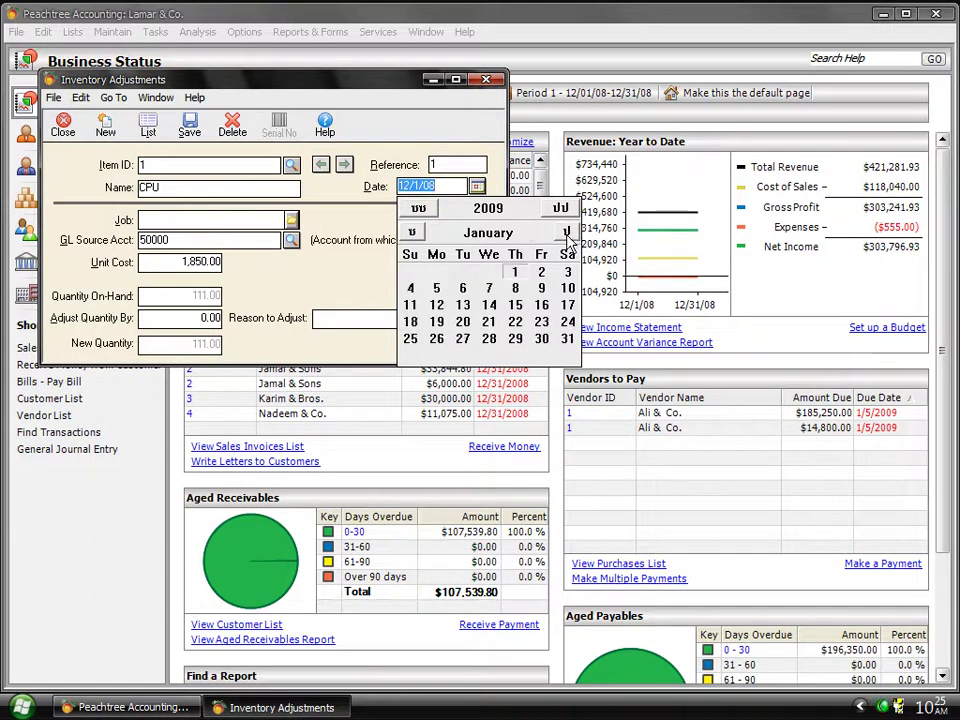
{"action": "left_click", "coordinate": [539, 307]}
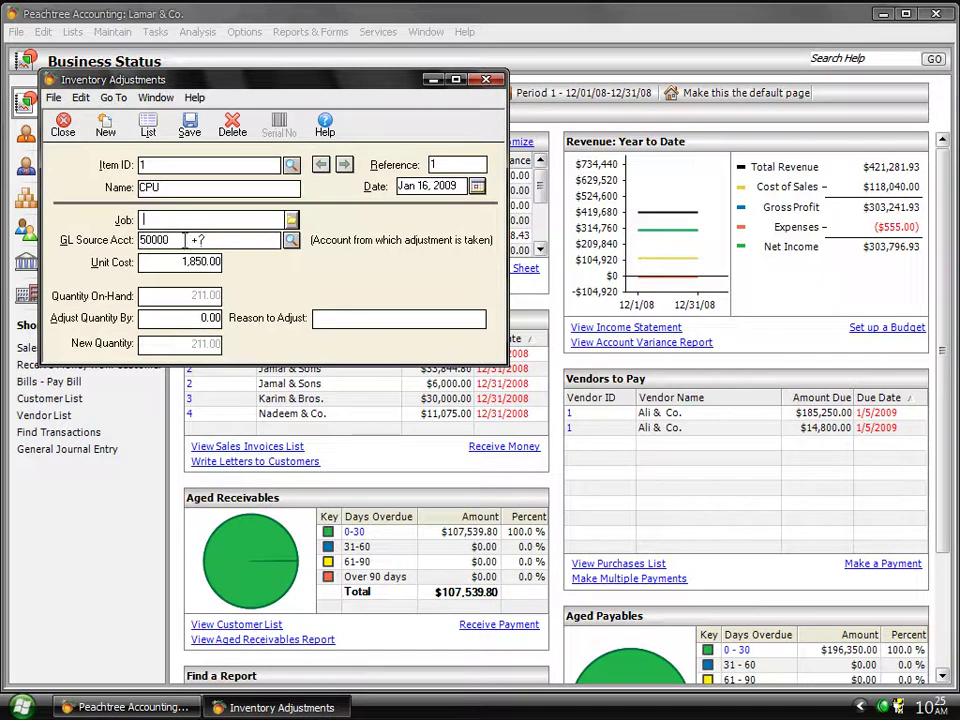
- Adjust the CPU quantity by -5 with the reason "loss", and save the adjustment
{"action": "left_click", "coordinate": [179, 318]}
{"action": "left_click", "coordinate": [188, 321]}
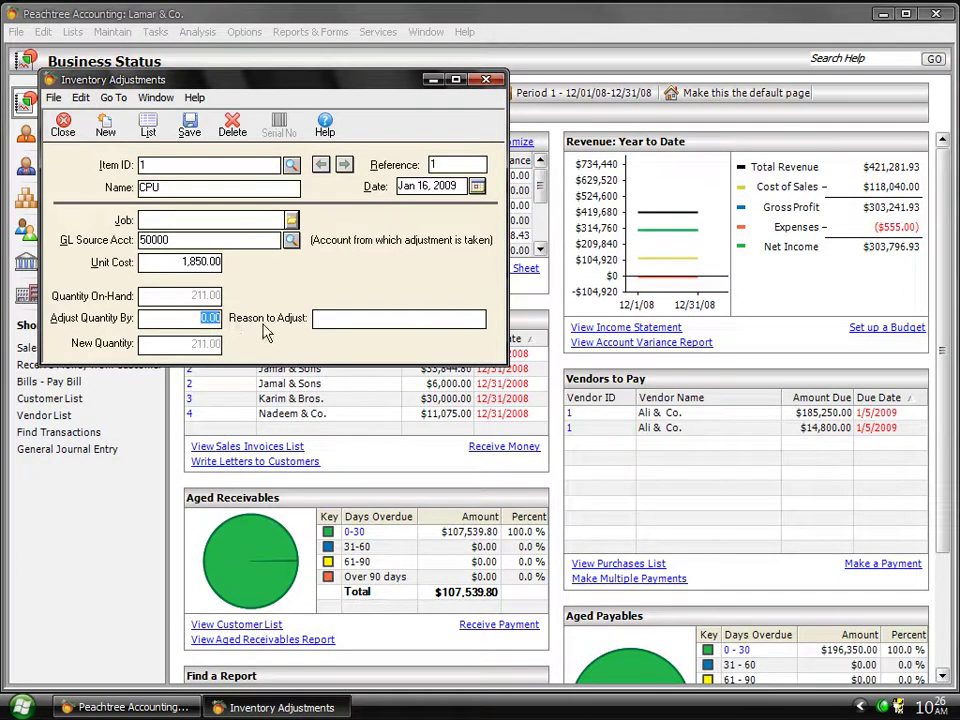
{"action": "key", "text": "BackSpace"}
{"action": "key", "text": "Tab"}
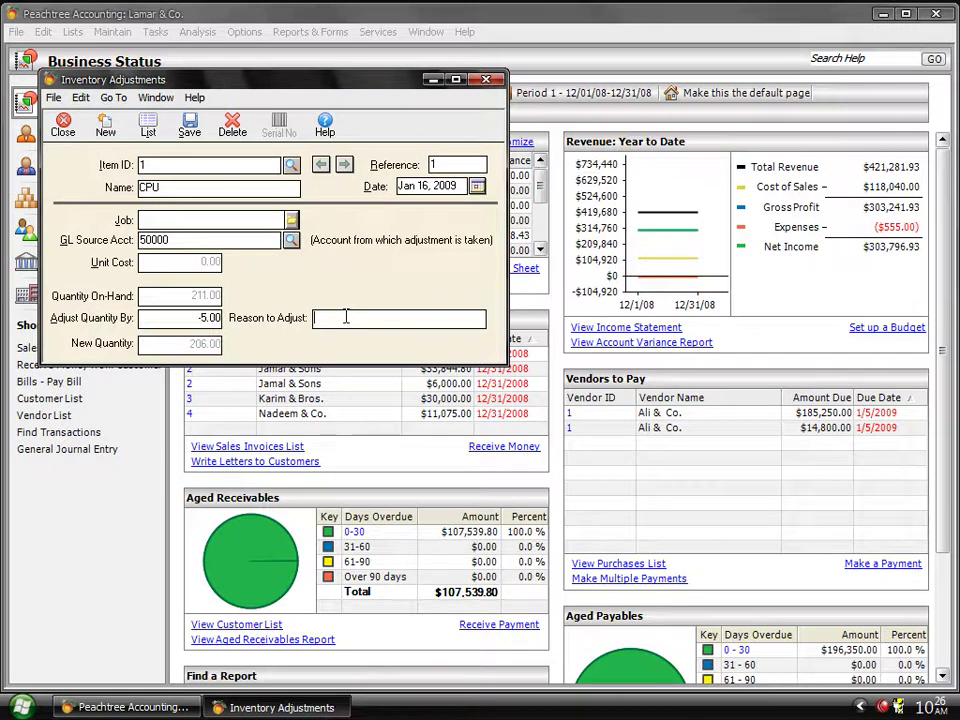
{"action": "type", "text": "loss"}
{"action": "left_click", "coordinate": [189, 128]}
- Check the CPU's quantity on hand in a new inventory adjustment, and close it without saving
{"action": "type", "text": "1"}
{"action": "key", "text": "Tab"}
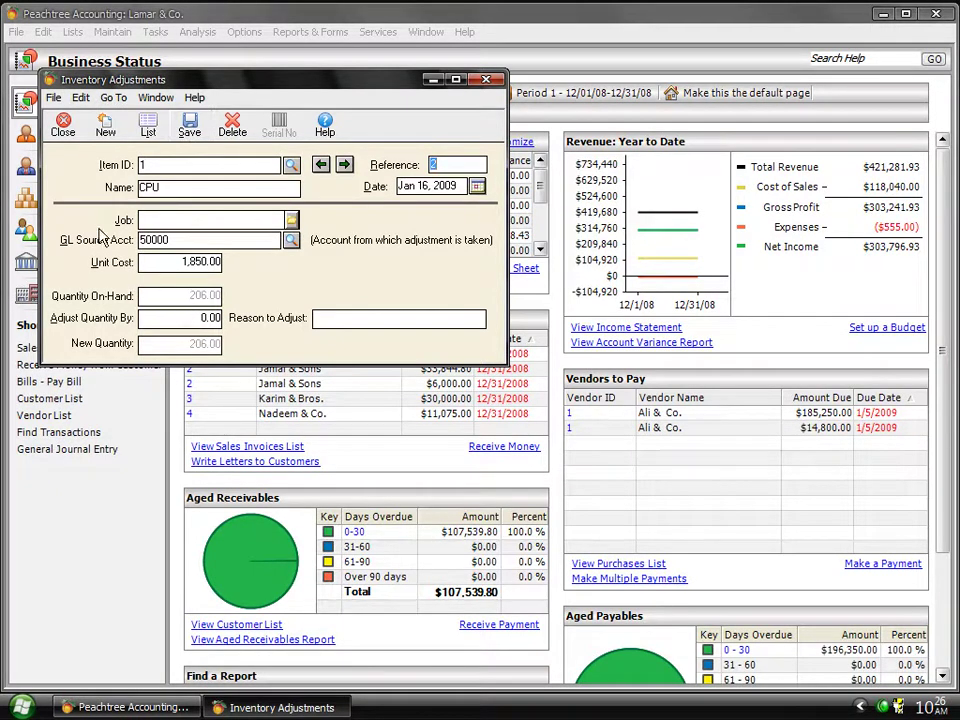
{"action": "left_click", "coordinate": [63, 125]}
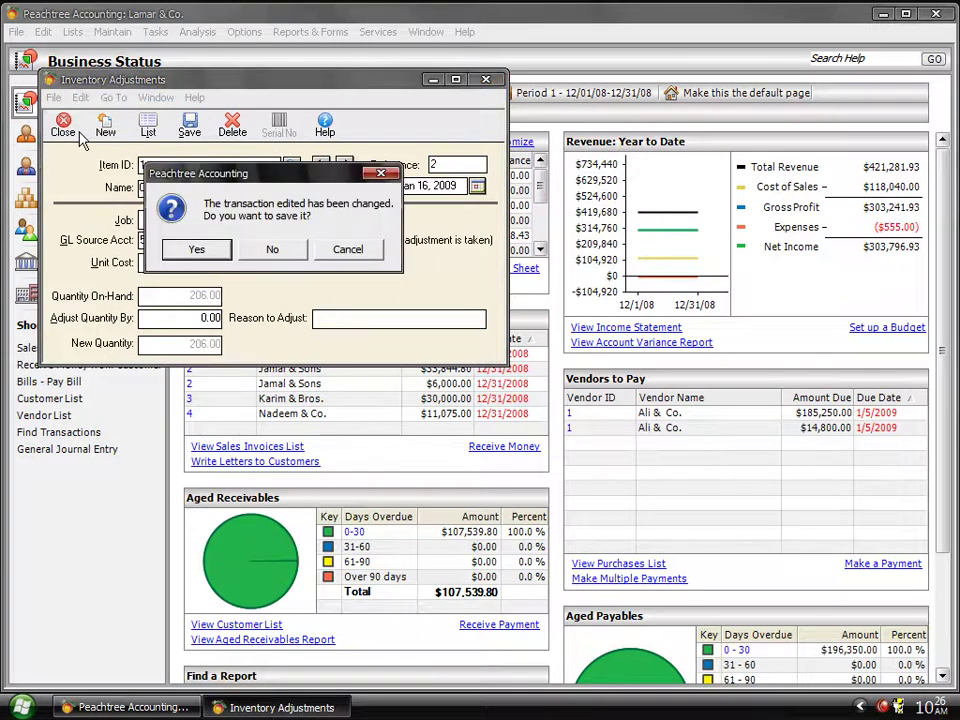
{"action": "left_click", "coordinate": [272, 251]}
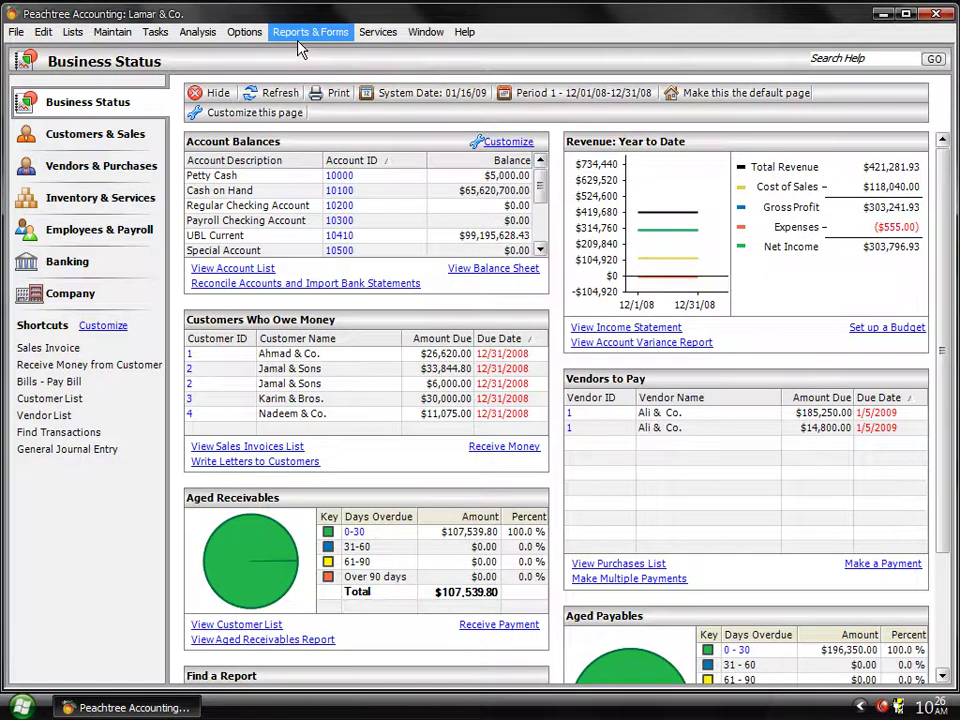
- Display the Inventory Adjustment Journal from the inventory reports
{"action": "left_click", "coordinate": [298, 38]}
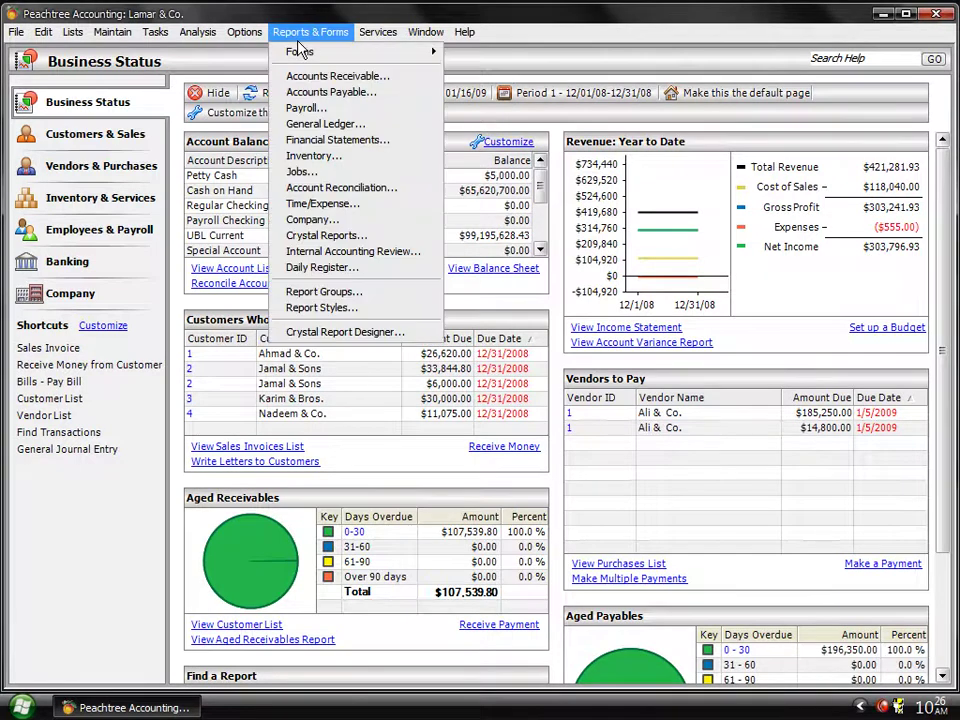
{"action": "left_click", "coordinate": [310, 156]}
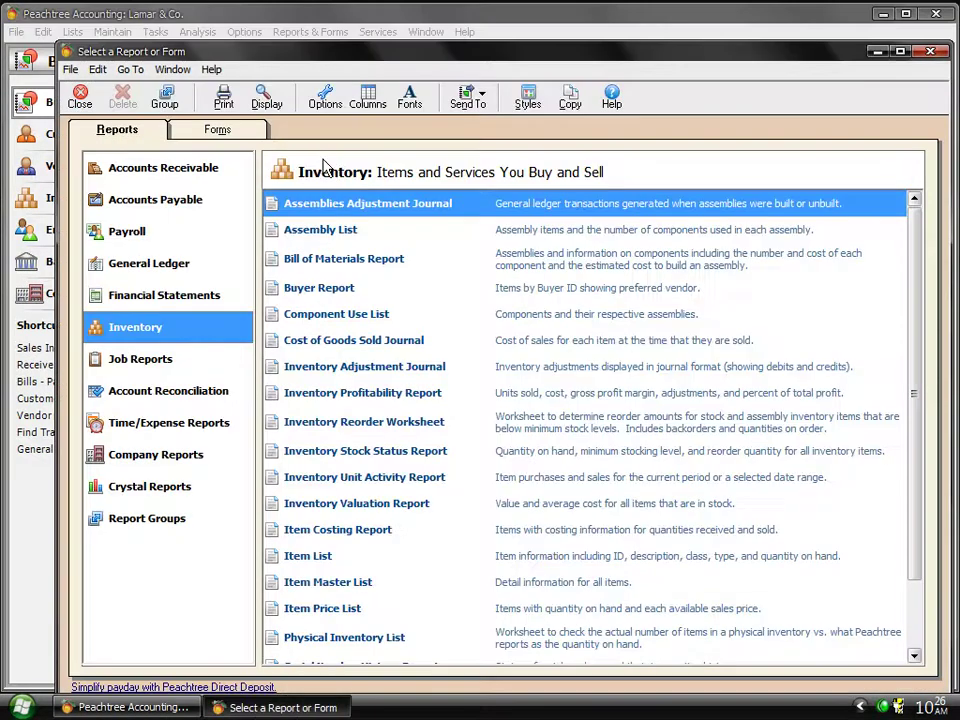
{"action": "left_click", "coordinate": [322, 368]}
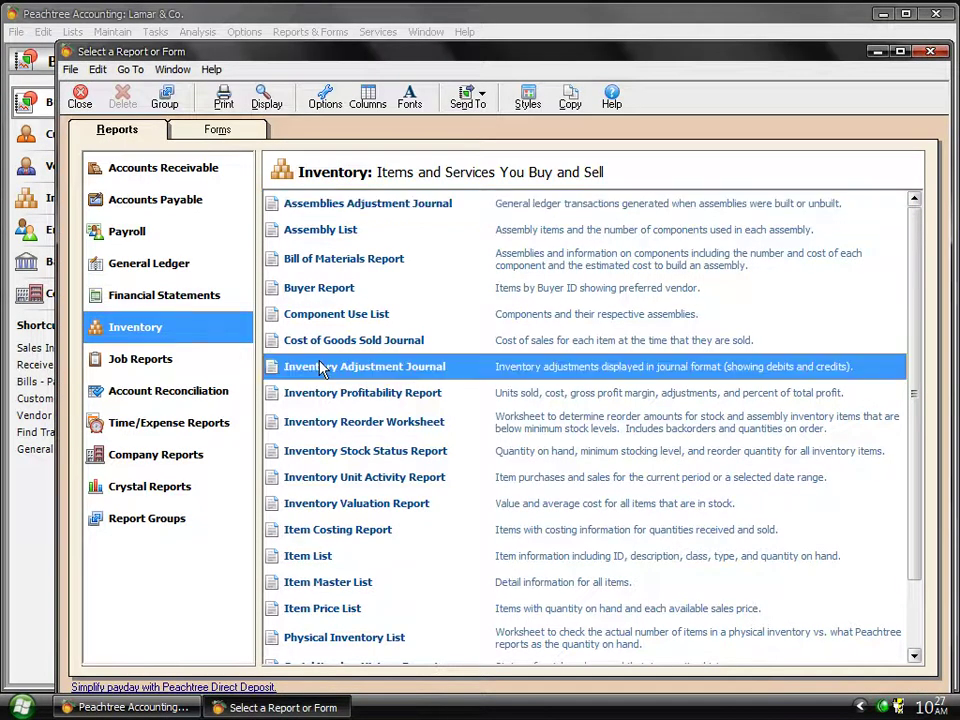
{"action": "double_click", "coordinate": [322, 368]}
{"action": "double_click", "coordinate": [303, 369]}
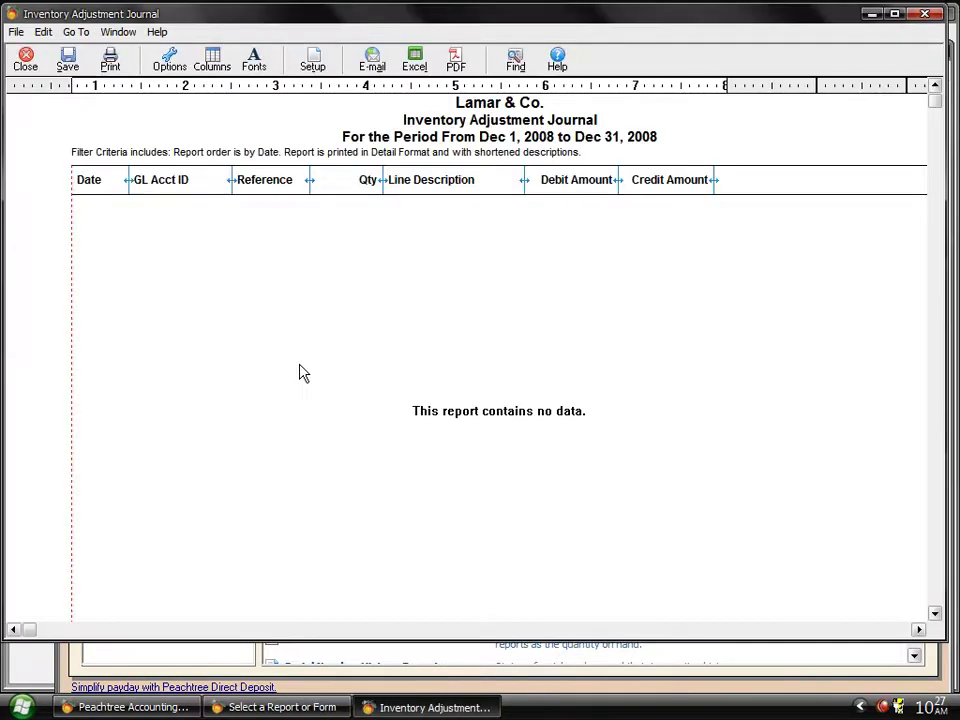
- Look over the journal's page setup and its date and sorting options, and close the report without changes
{"action": "left_click", "coordinate": [313, 62]}
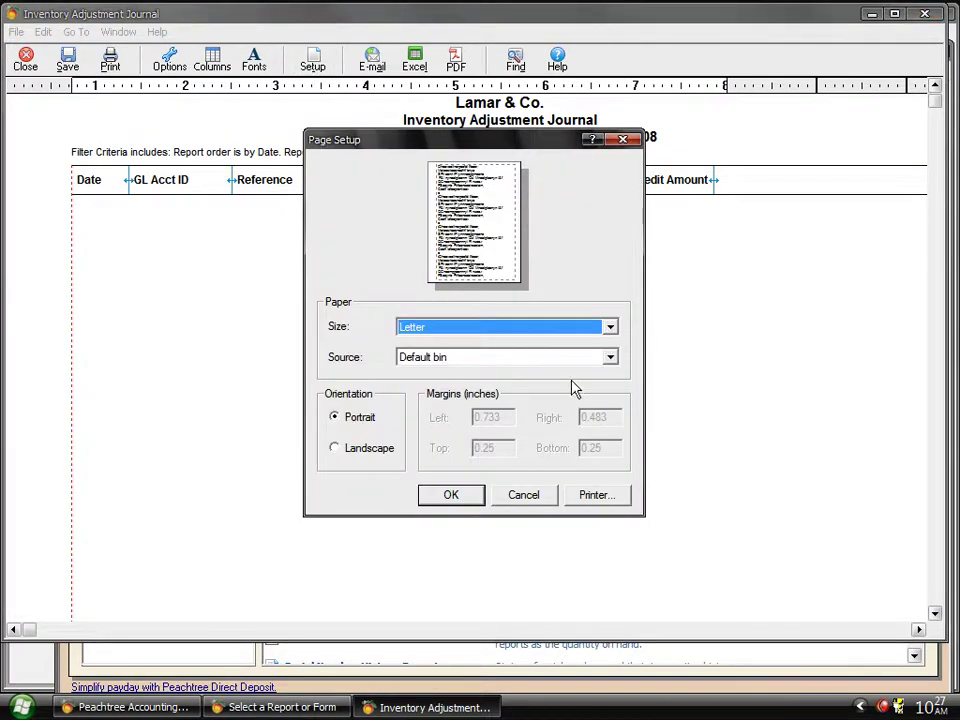
{"action": "left_click", "coordinate": [522, 495]}
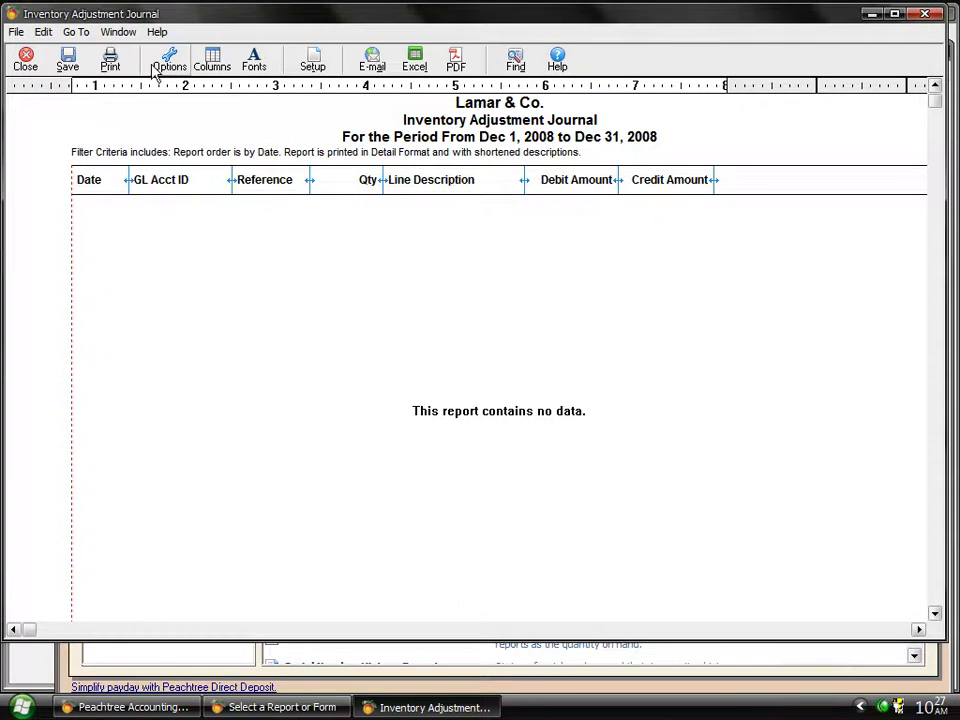
{"action": "left_click", "coordinate": [153, 66]}
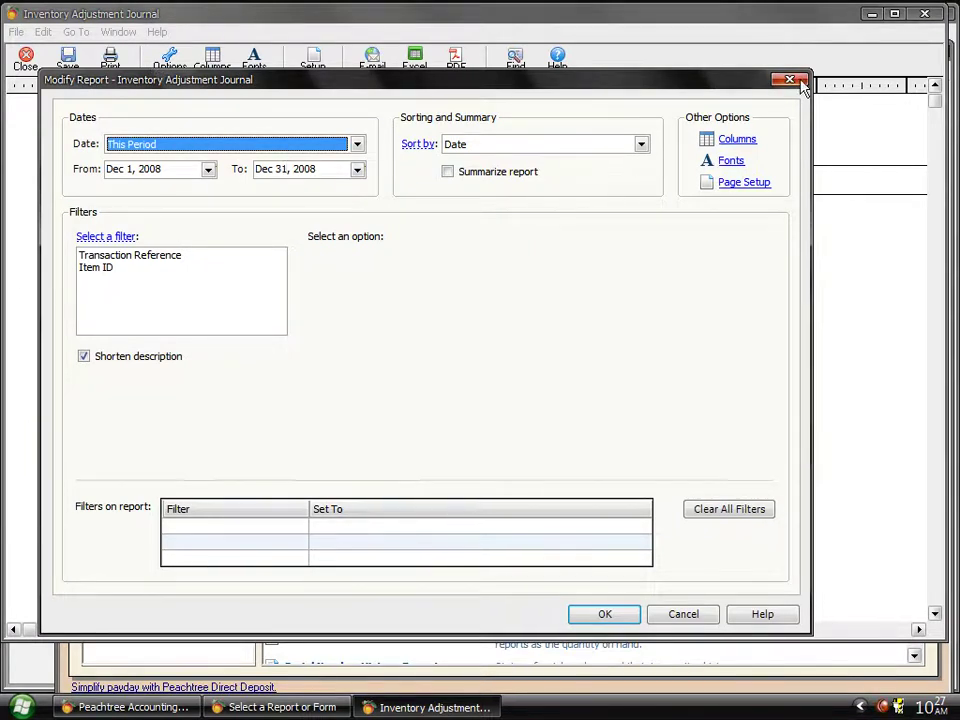
{"action": "left_click", "coordinate": [637, 146]}
{"action": "left_click", "coordinate": [634, 146]}
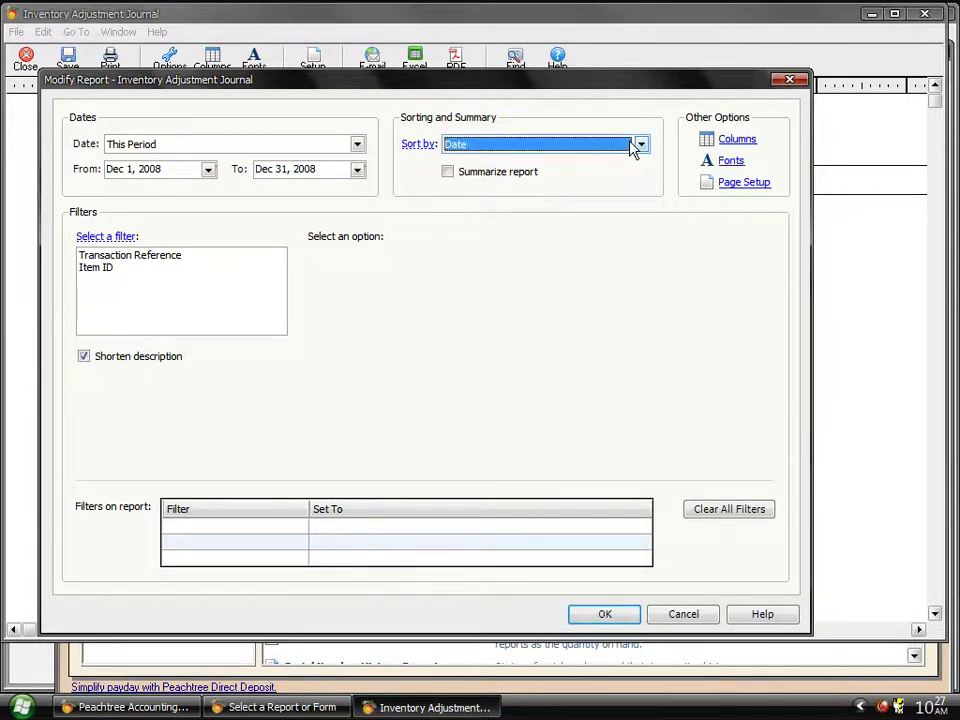
{"action": "left_click", "coordinate": [790, 80]}
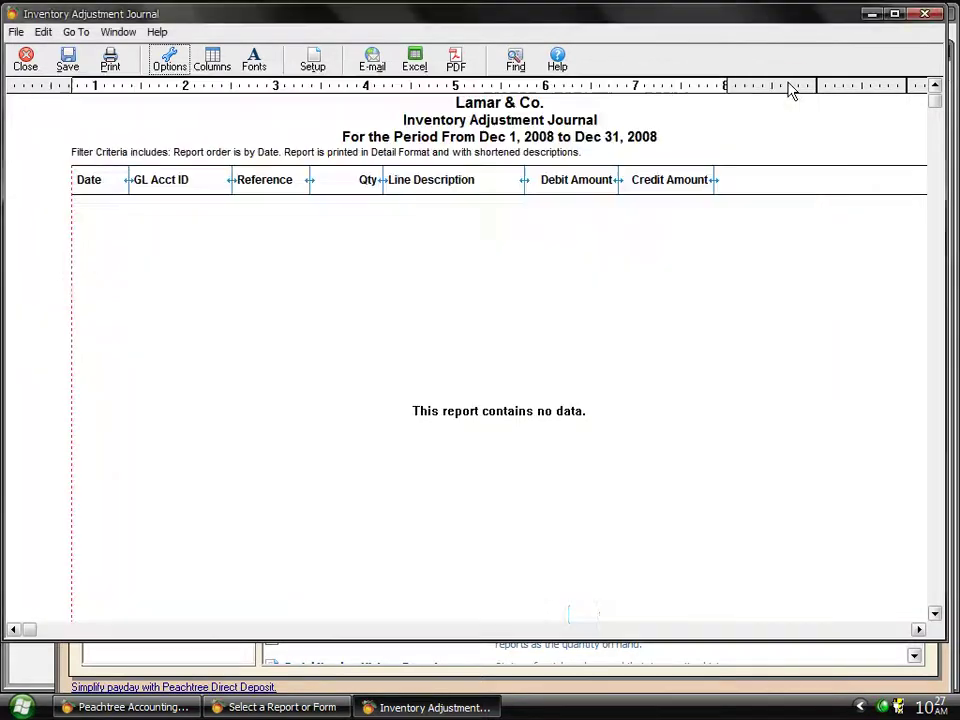
{"action": "left_click", "coordinate": [25, 62]}
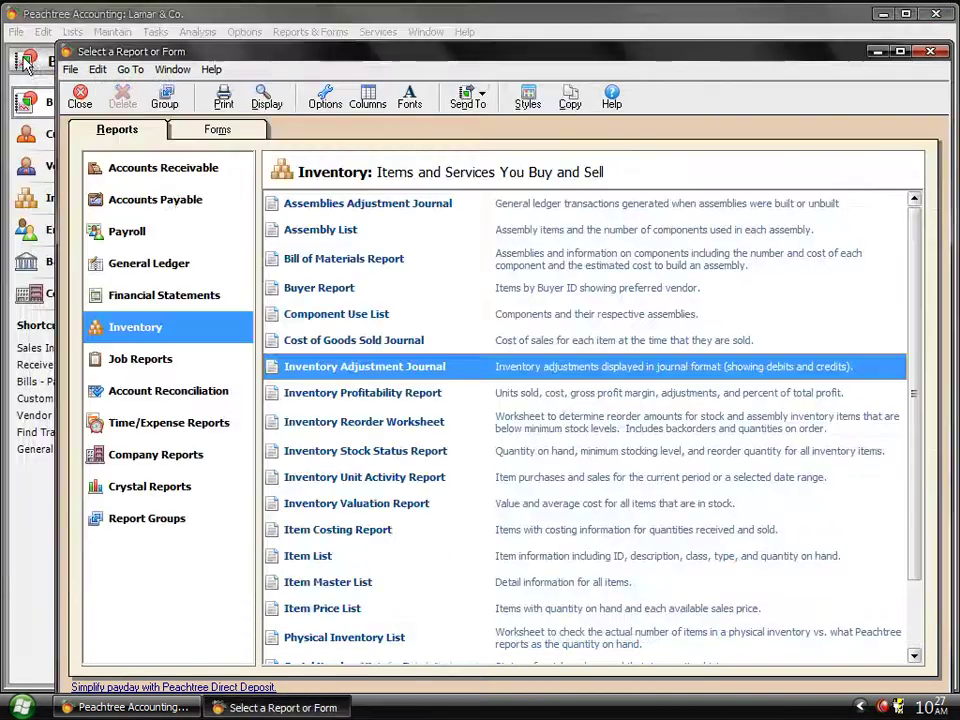
- Review the Inventory Profitability Report for units sold, cost and gross profit per item, and close it
{"action": "double_click", "coordinate": [313, 397]}
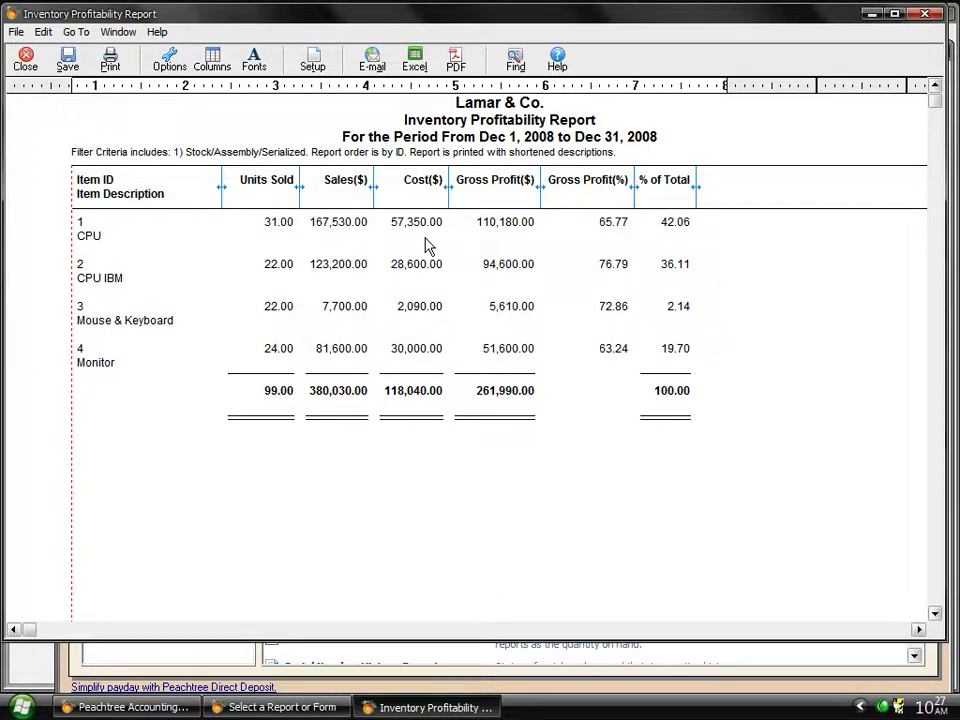
{"action": "left_click", "coordinate": [25, 62]}
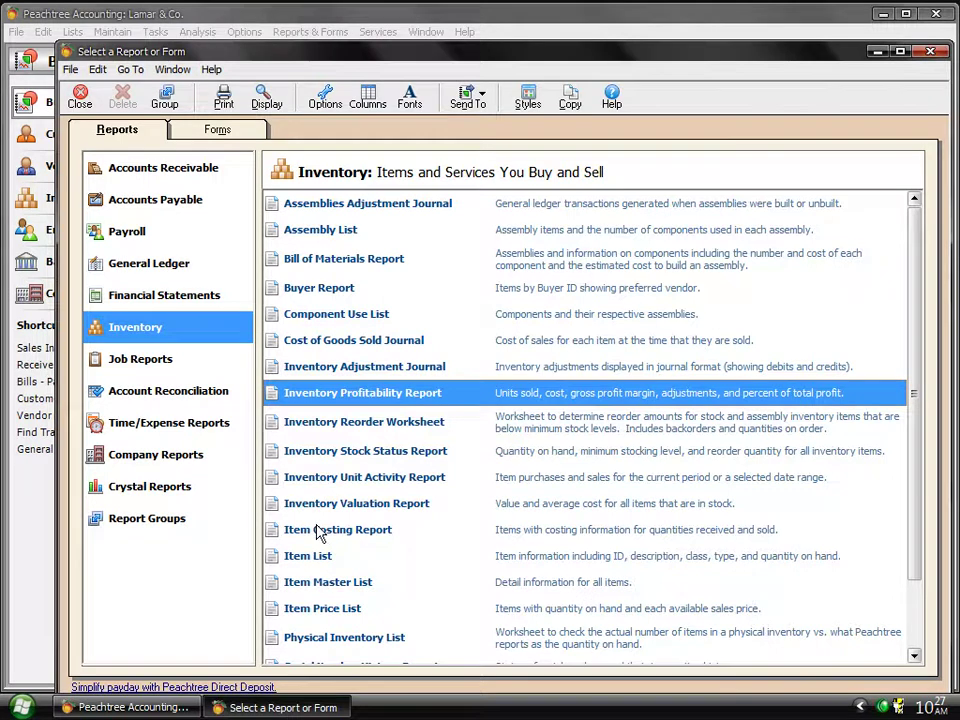
- Review the Inventory Unit Activity Report for each item's adjusted and on-hand quantities, and close the report and the report list
{"action": "double_click", "coordinate": [322, 479]}
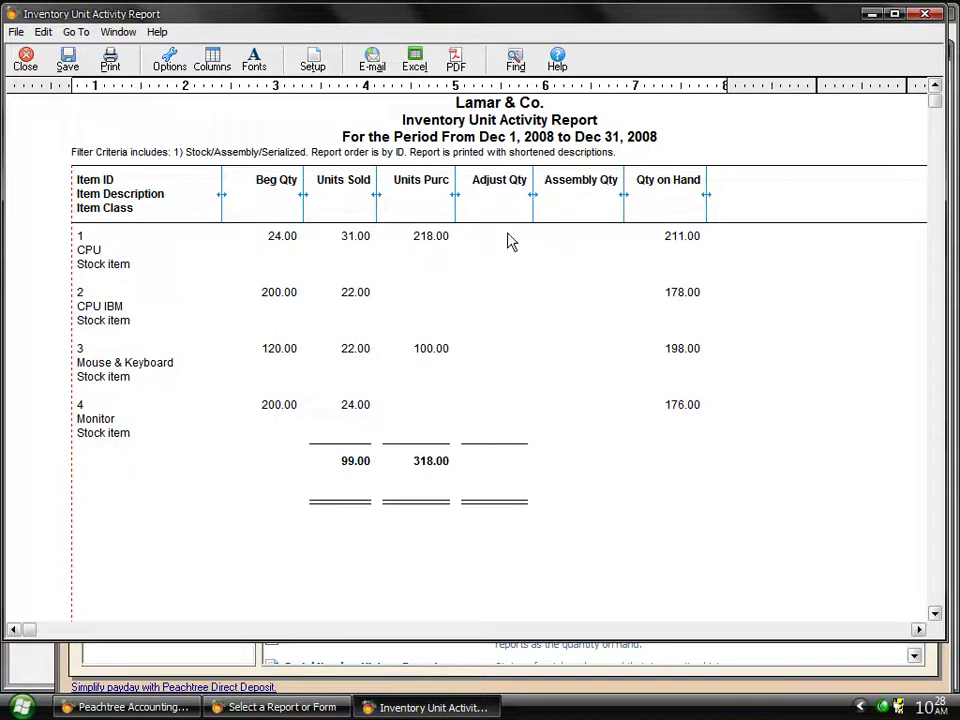
{"action": "left_click", "coordinate": [24, 64]}
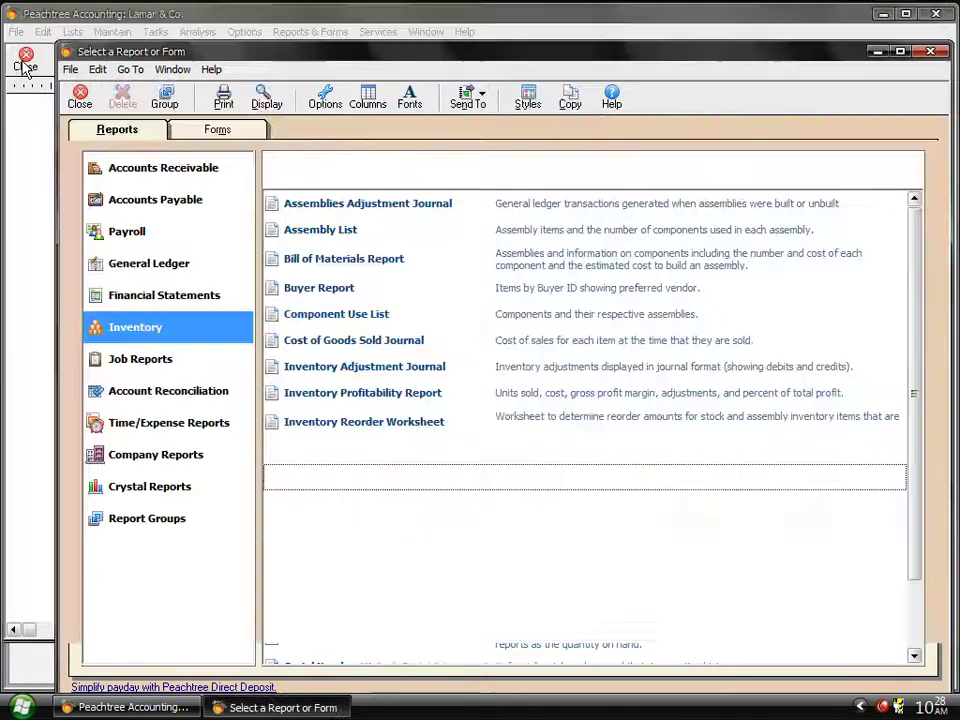
{"action": "left_click", "coordinate": [80, 97]}
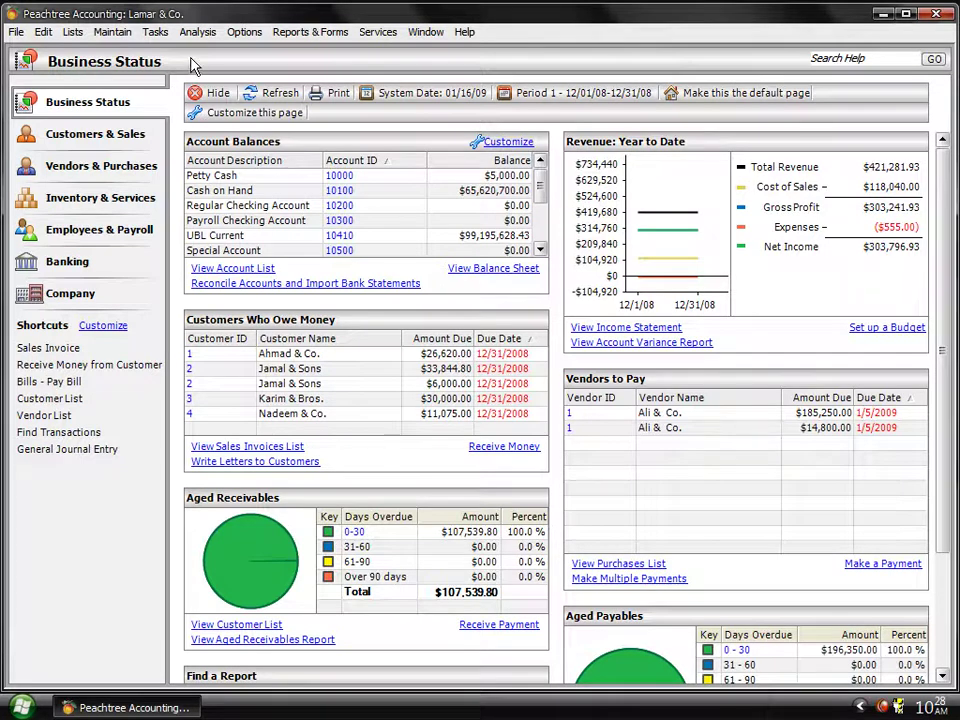
- Check the Inventory Adjustment Journal from the inventory reports for recorded adjustments, and close the journal and the report list
{"action": "left_click", "coordinate": [327, 37]}
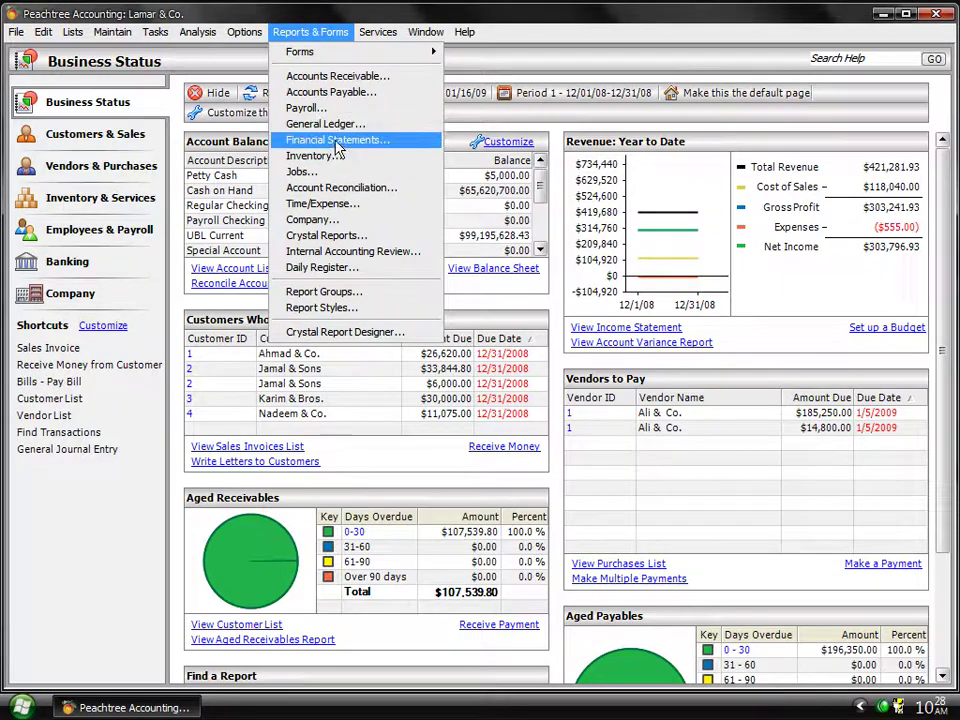
{"action": "left_click", "coordinate": [310, 156]}
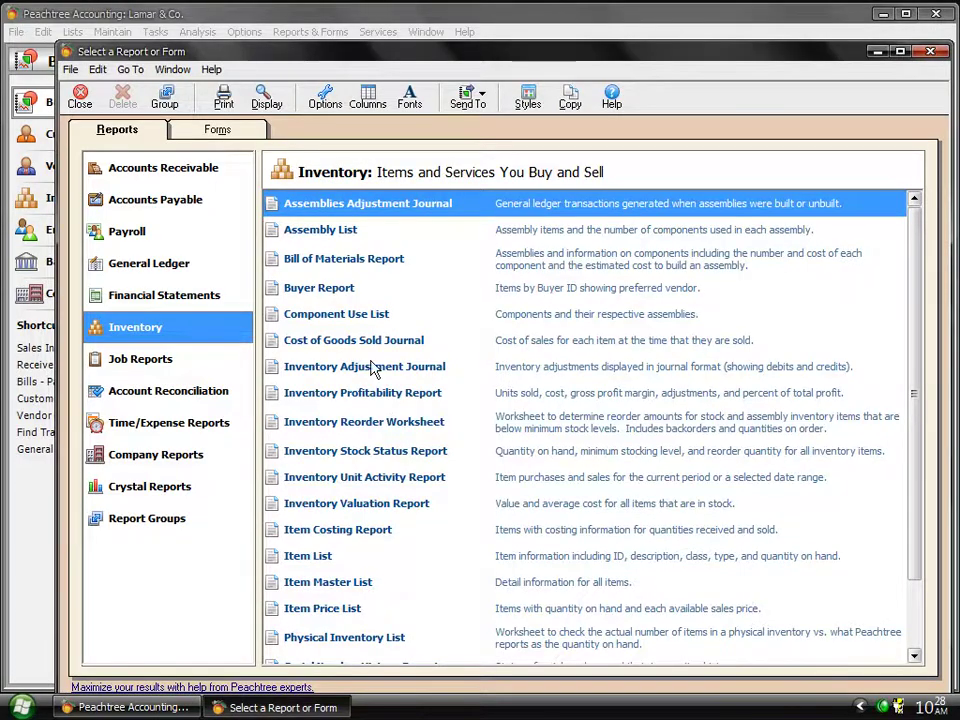
{"action": "double_click", "coordinate": [372, 367]}
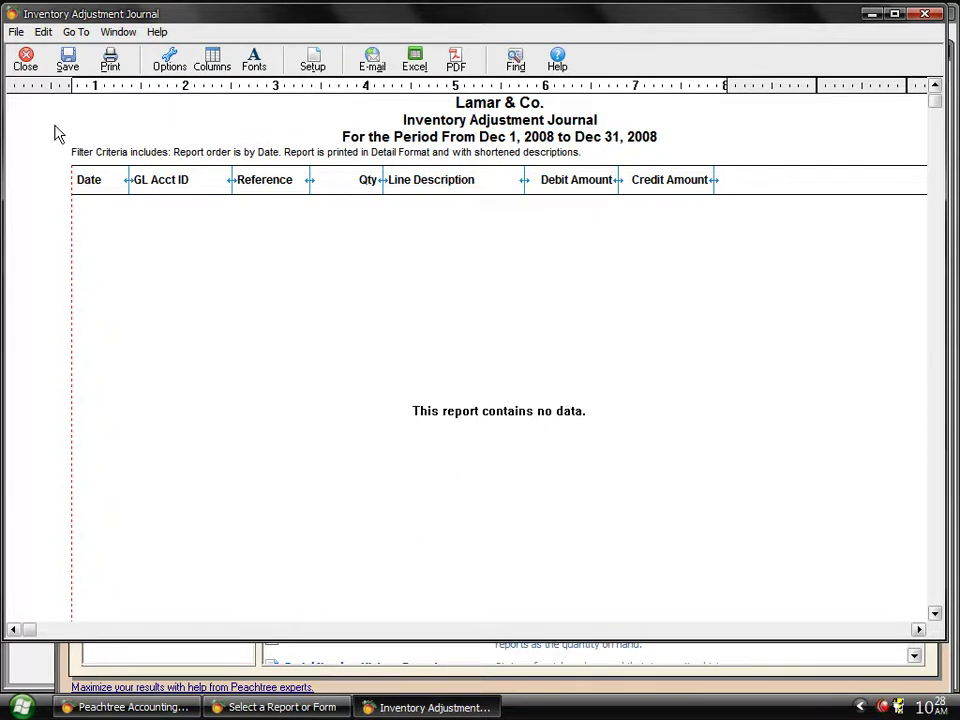
{"action": "left_click", "coordinate": [25, 59]}
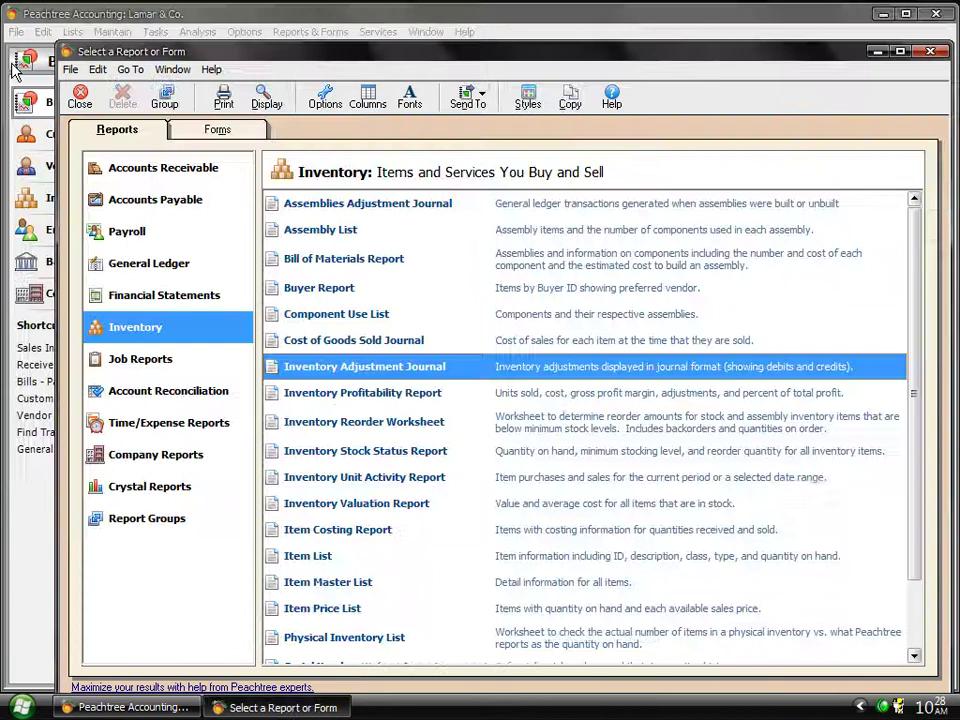
{"action": "left_click", "coordinate": [78, 100]}
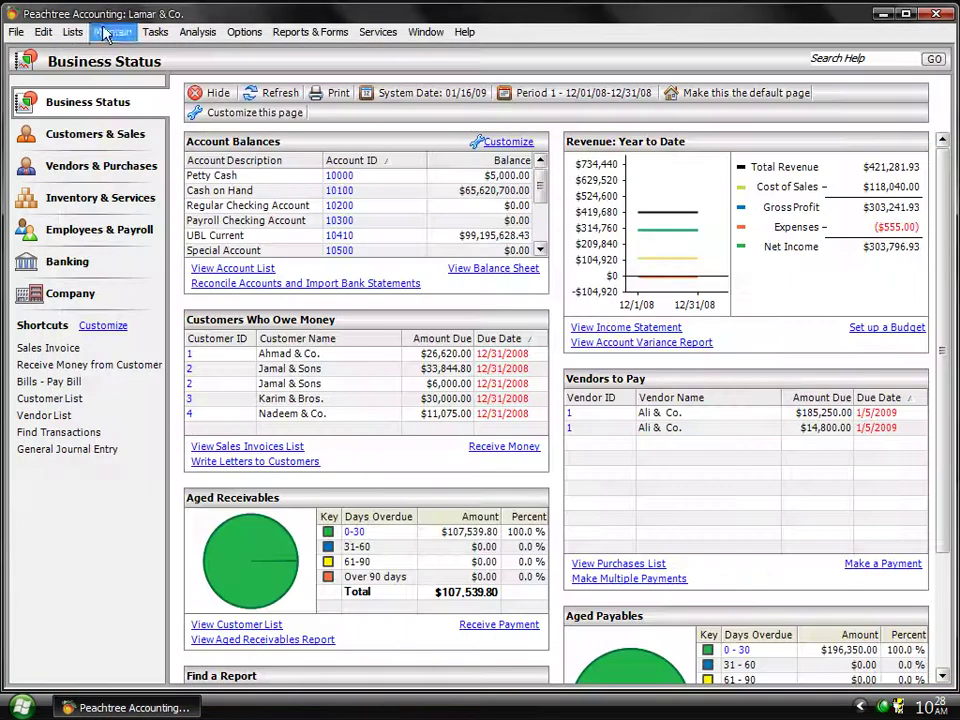
- Start an inventory adjustment for item 3, Mouse & Keyboard, with reference 2
{"action": "left_click", "coordinate": [155, 32]}
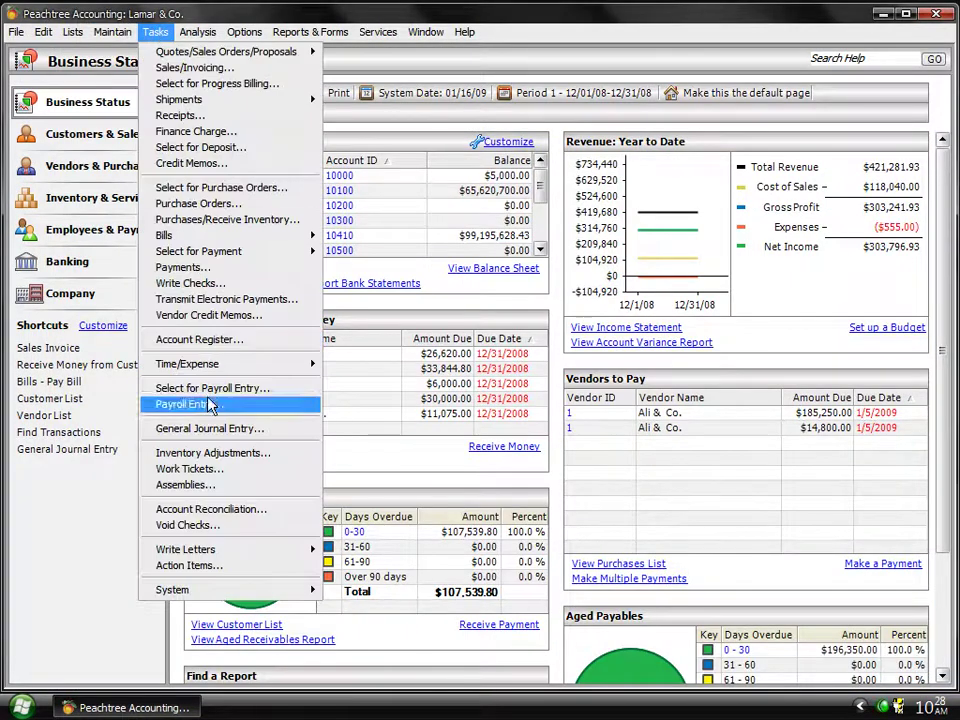
{"action": "left_click", "coordinate": [207, 453]}
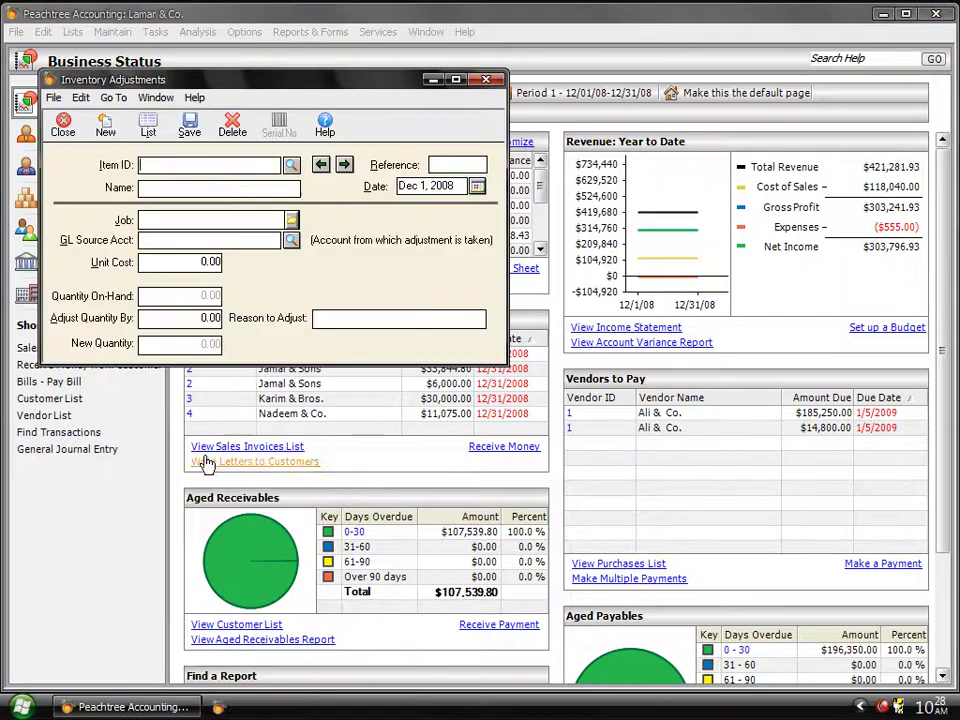
{"action": "left_click", "coordinate": [291, 166]}
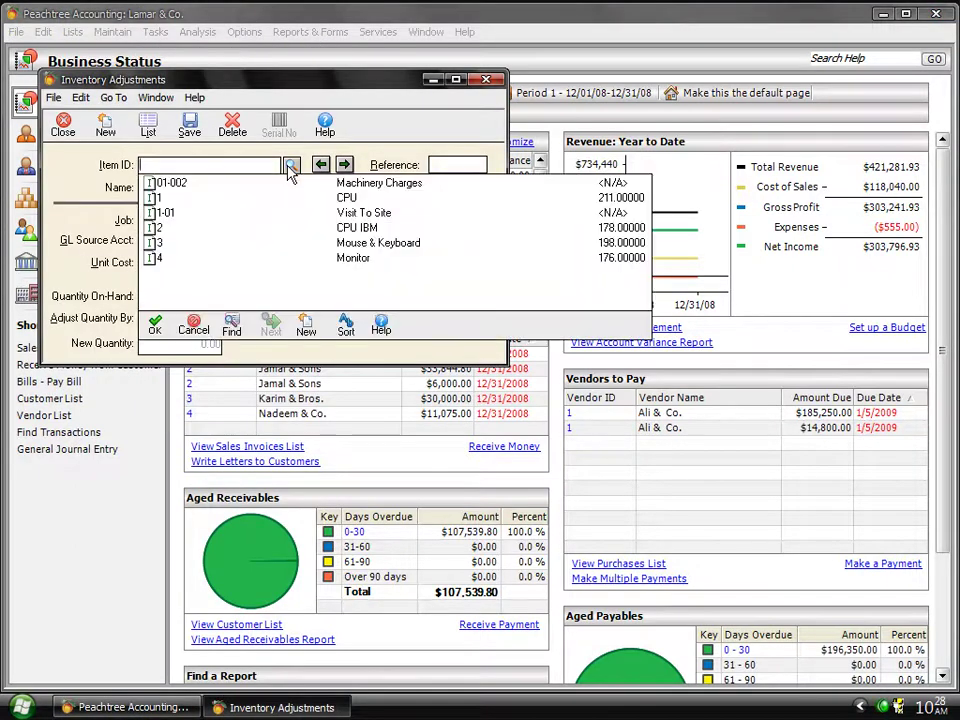
{"action": "left_click", "coordinate": [329, 244]}
{"action": "type", "text": "2"}
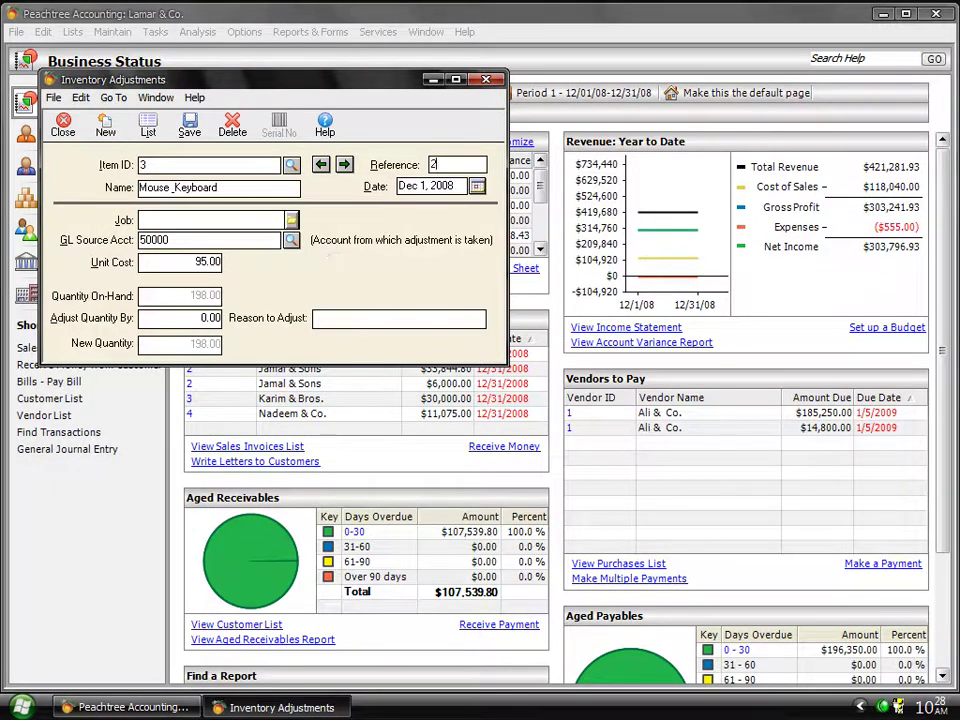
- Adjust the Mouse & Keyboard quantity by 5 with the reason "bonus", and save and close the adjustment
{"action": "left_click", "coordinate": [198, 316]}
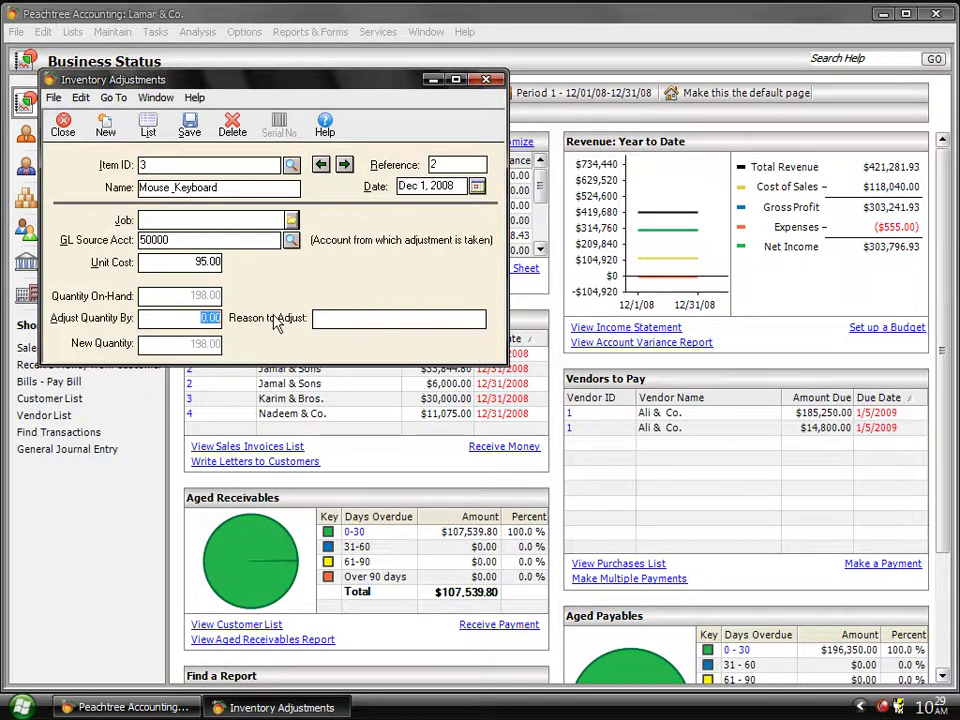
{"action": "type", "text": "5"}
{"action": "key", "text": "Tab"}
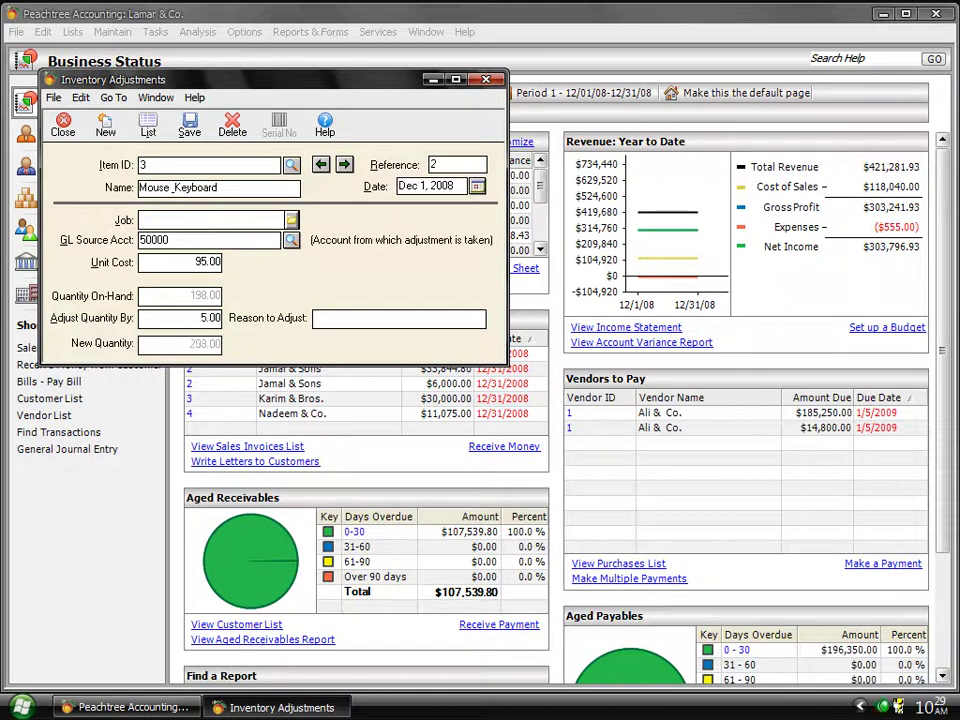
{"action": "type", "text": "bonus"}
{"action": "left_click", "coordinate": [189, 126]}
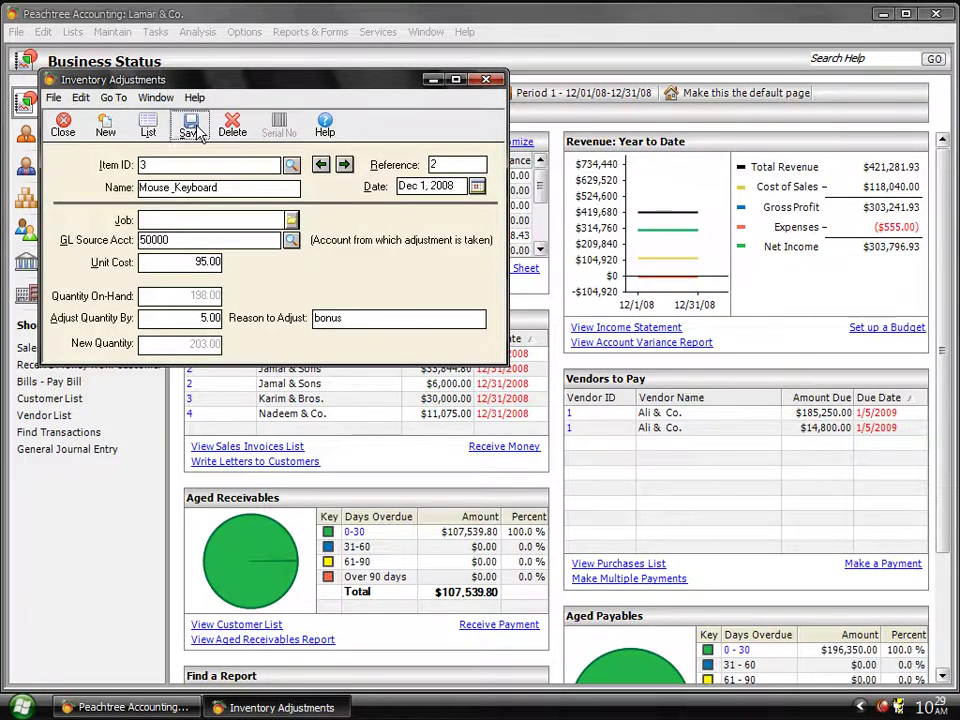
{"action": "left_click", "coordinate": [64, 128]}
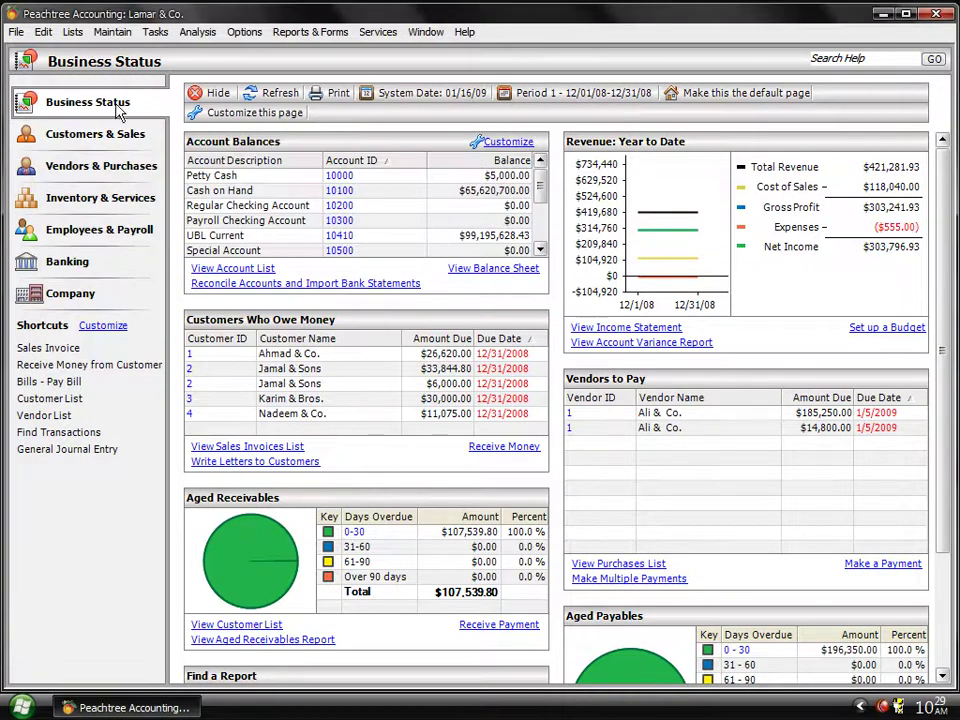
- Review the debit and credit lines of the bonus adjustment in the Inventory Adjustment Journal, and close the journal
{"action": "left_click", "coordinate": [280, 38]}
{"action": "left_click", "coordinate": [296, 158]}
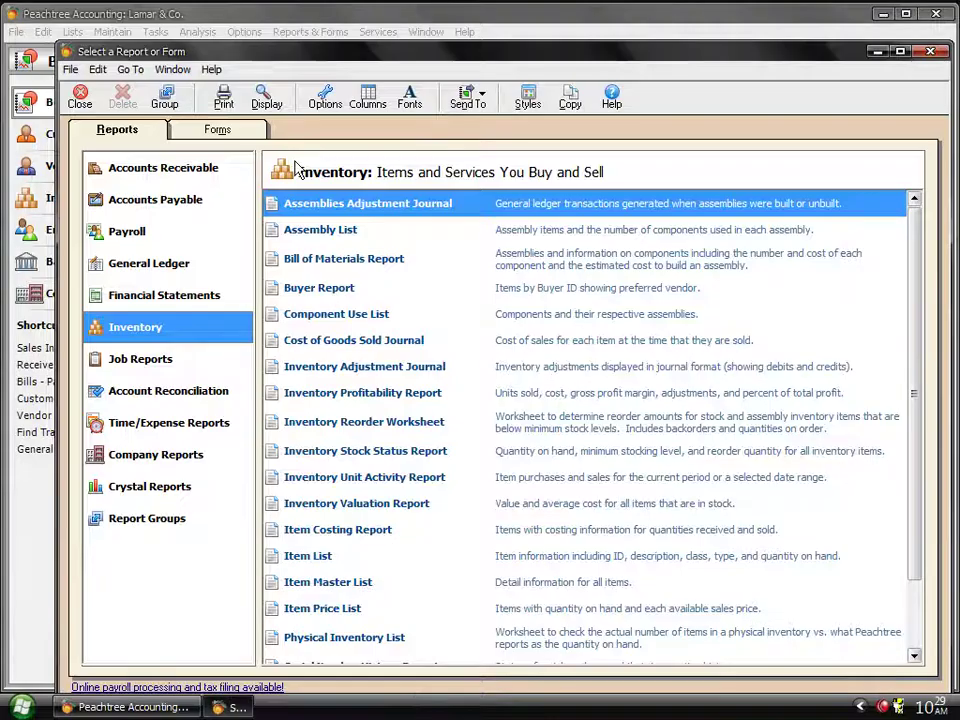
{"action": "double_click", "coordinate": [352, 366]}
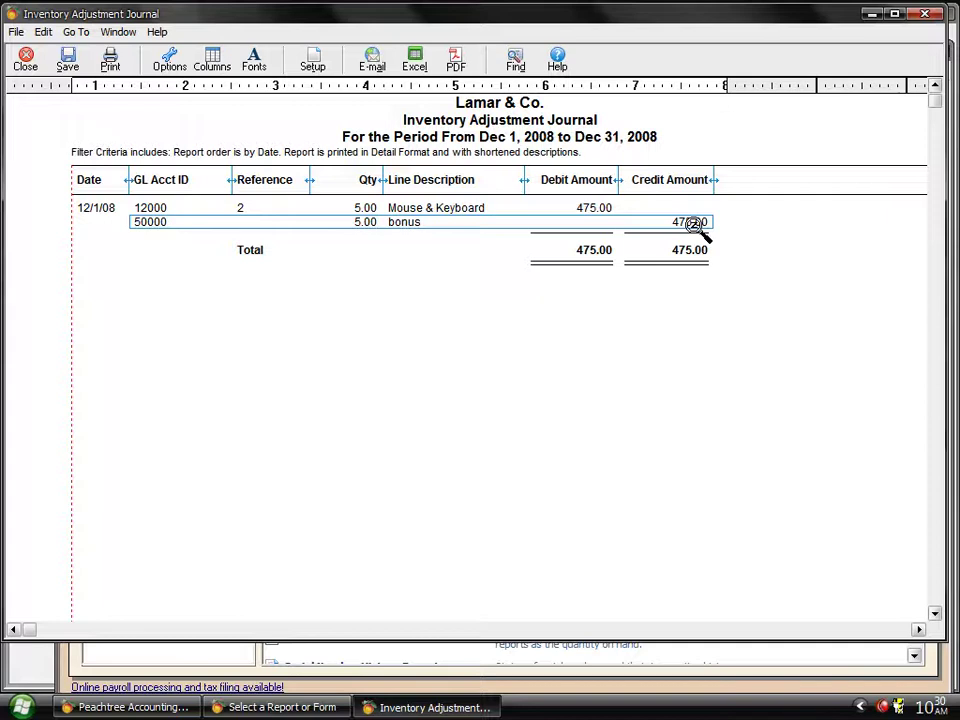
{"action": "left_click", "coordinate": [26, 62]}
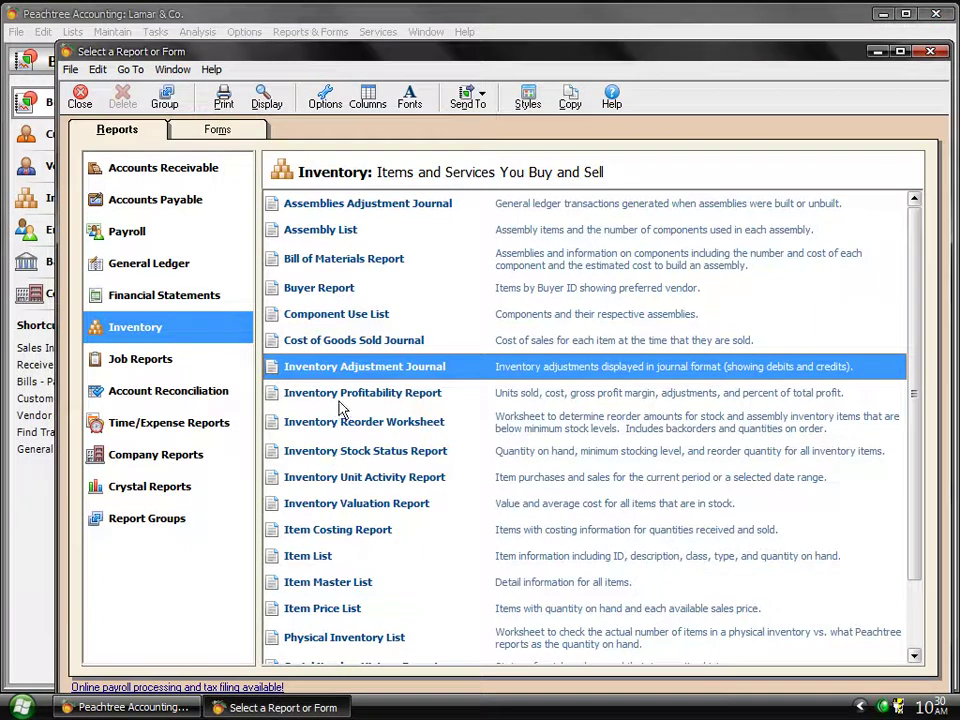
- Check the Mouse & Keyboard adjustment in the Inventory Unit Activity Report, and close the inventory reports
{"action": "double_click", "coordinate": [335, 482]}
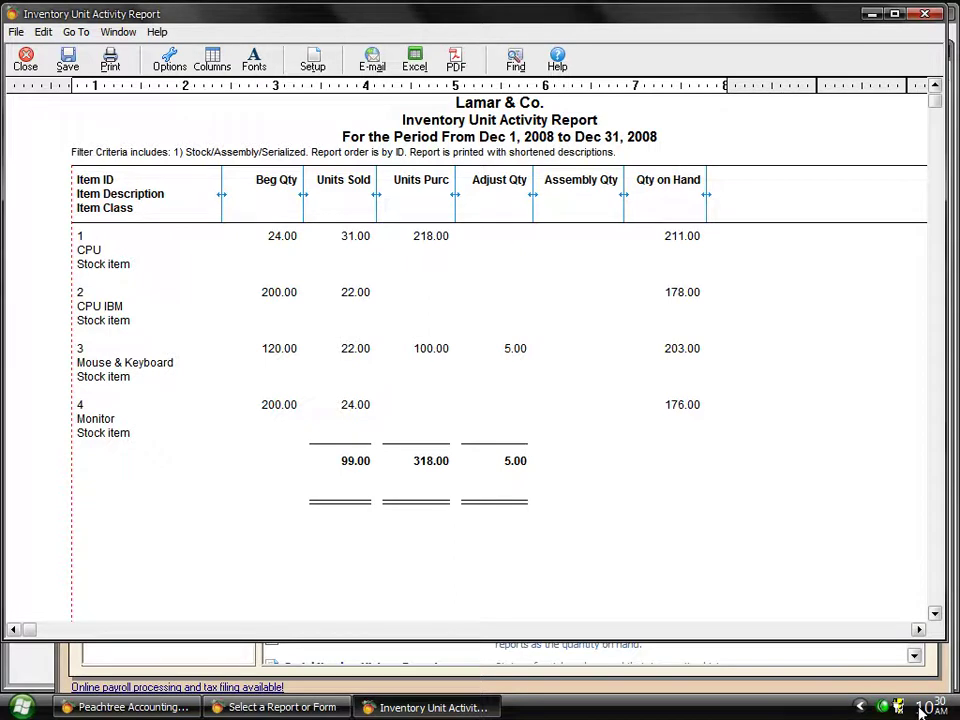
{"action": "left_click", "coordinate": [22, 61]}
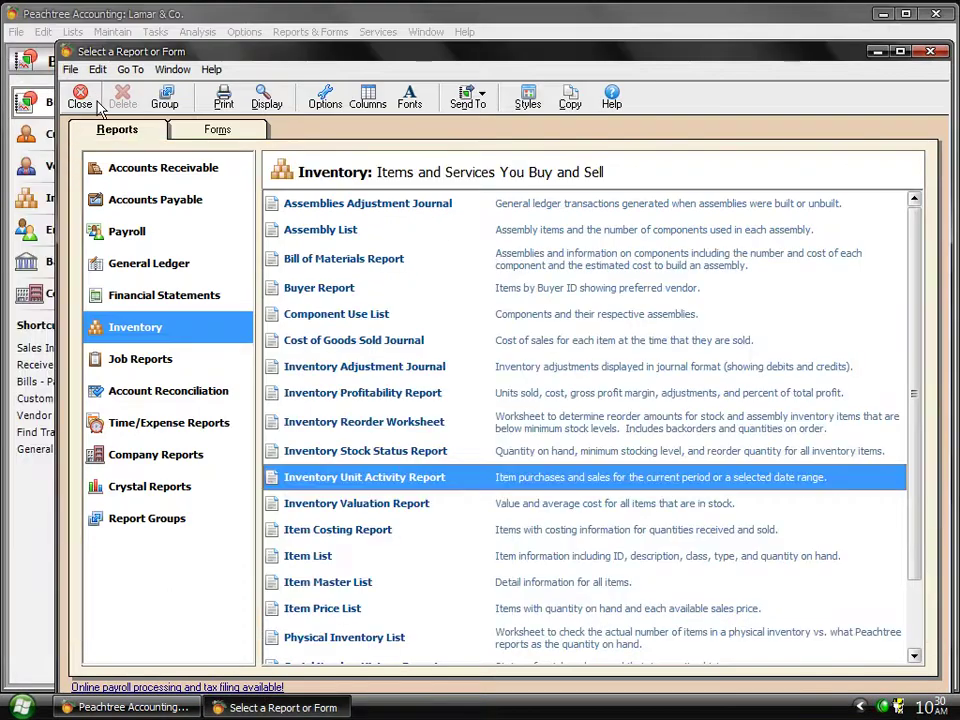
{"action": "left_click", "coordinate": [84, 98]}
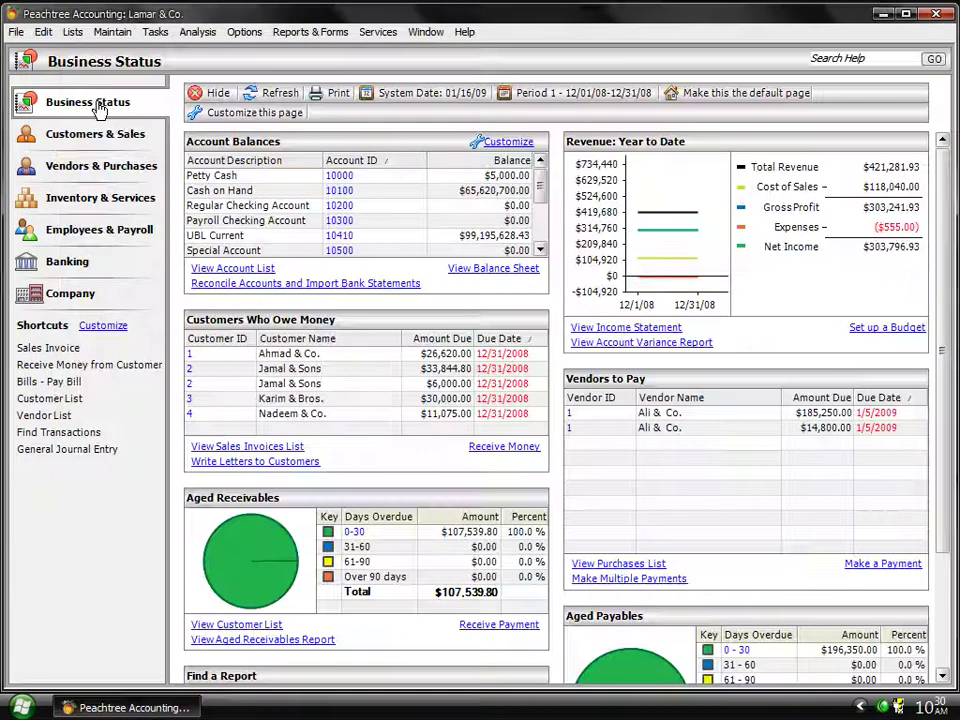
- Look at the date calendar in a new inventory adjustment, and close the adjustment without saving
{"action": "left_click", "coordinate": [152, 32]}
{"action": "left_click", "coordinate": [226, 433]}
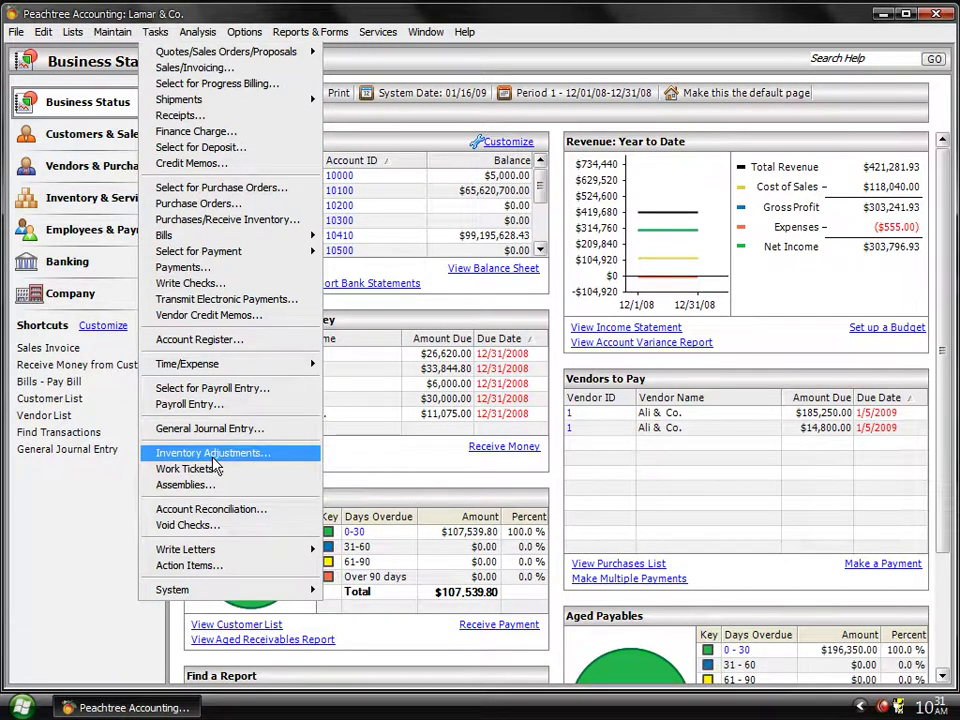
{"action": "left_click", "coordinate": [213, 455]}
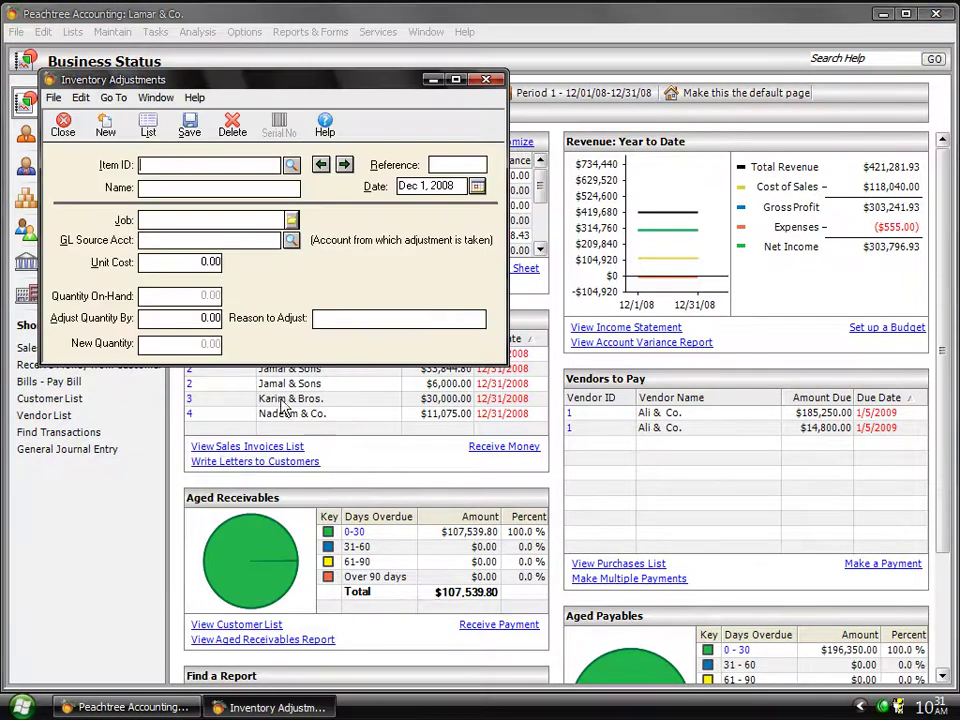
{"action": "left_click", "coordinate": [477, 187]}
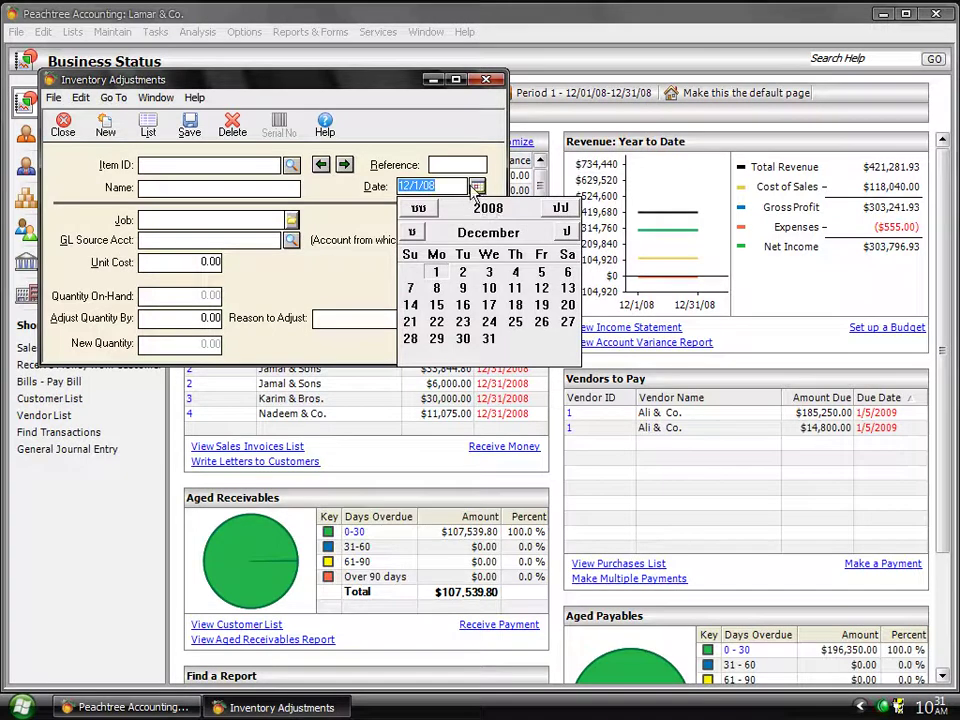
{"action": "left_click", "coordinate": [476, 188]}
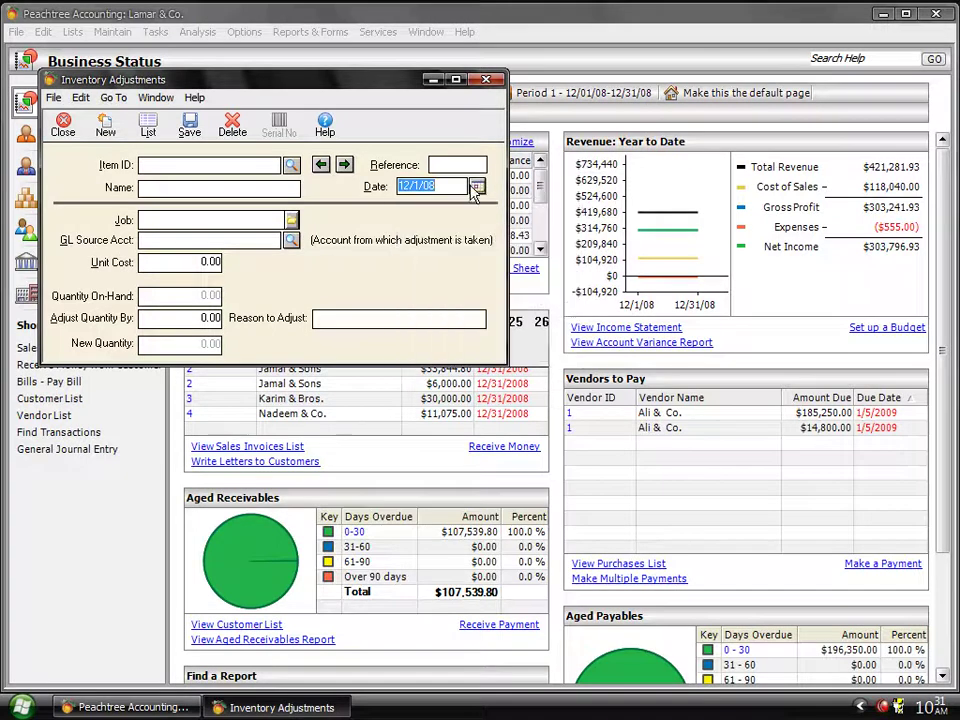
{"action": "left_click", "coordinate": [488, 80]}
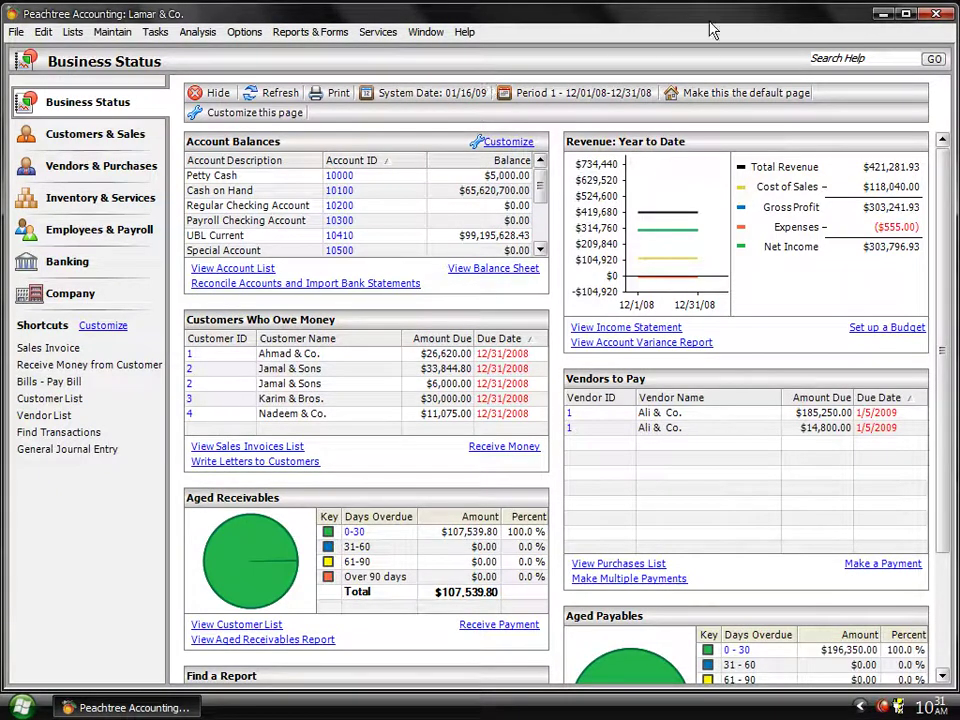
{"action": "left_click", "coordinate": [884, 14]}
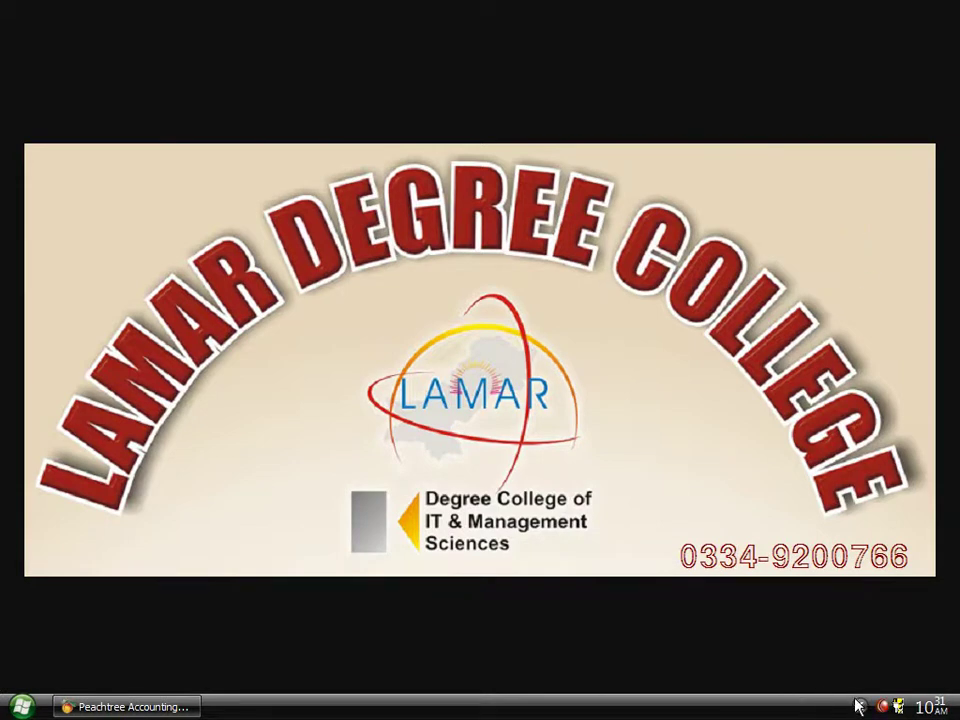
{"action": "right_click", "coordinate": [885, 708]}
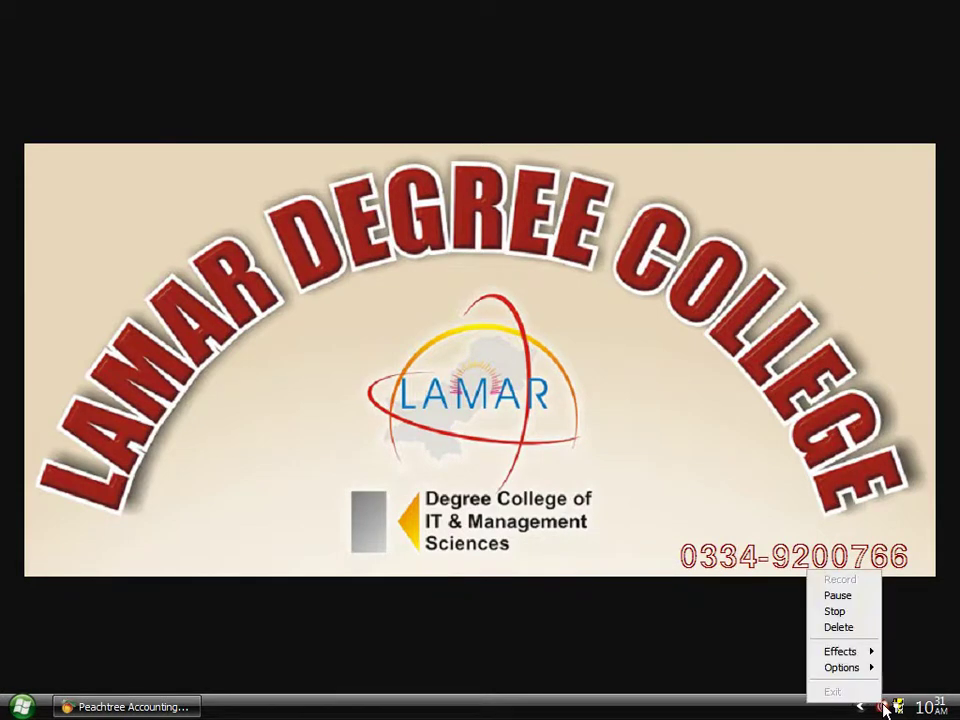